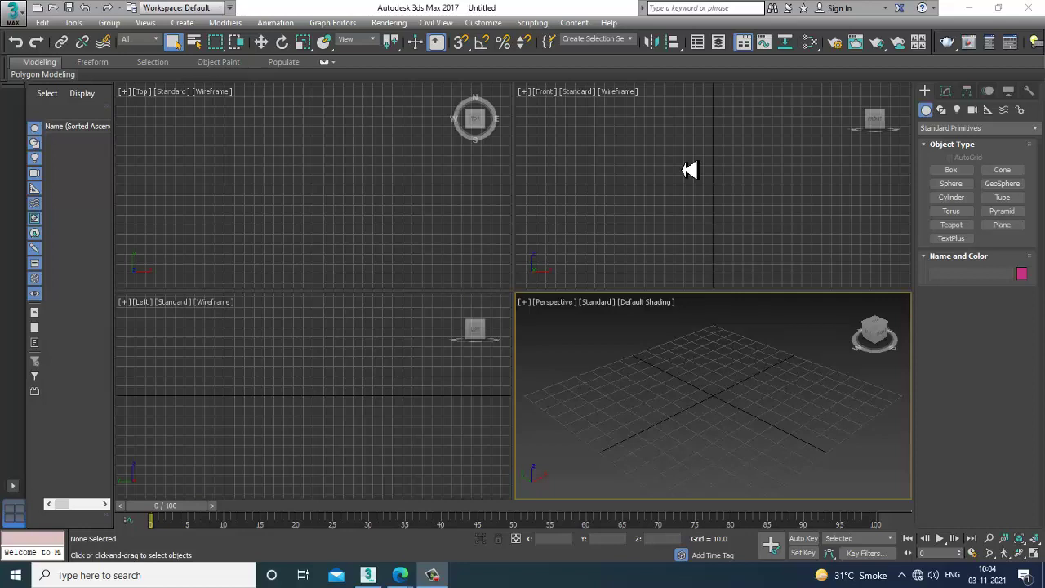
pyautogui.click(690, 169)
pyautogui.click(281, 239)
pyautogui.click(296, 354)
pyautogui.click(679, 362)
pyautogui.click(680, 239)
pyautogui.click(399, 243)
pyautogui.click(409, 374)
pyautogui.click(681, 400)
pyautogui.click(637, 240)
pyautogui.click(368, 241)
pyautogui.click(399, 415)
pyautogui.click(700, 424)
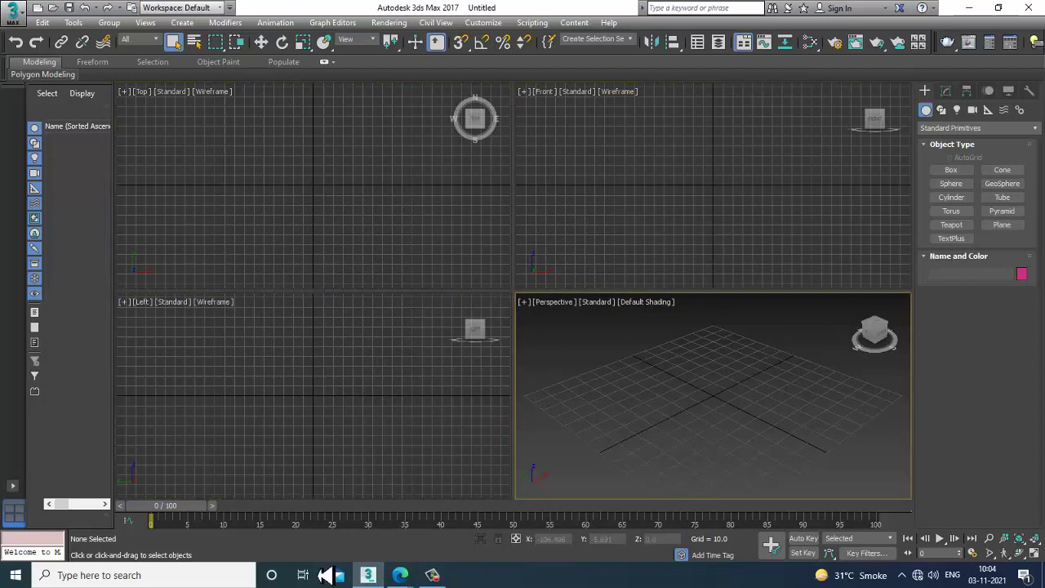
# Draw a plane about 143 long and 199 wide in the Front view
pyautogui.click(1002, 226)
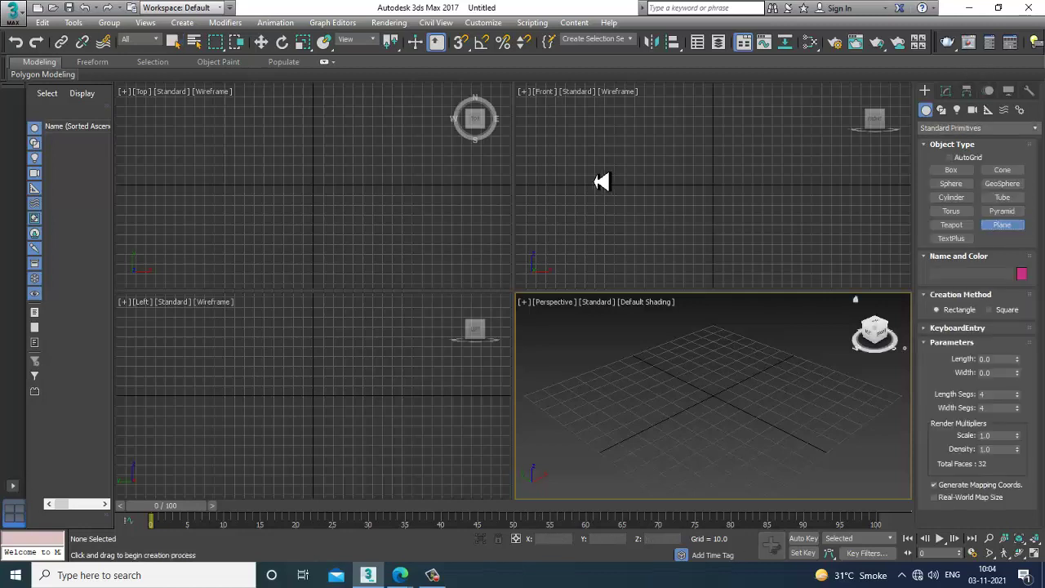
pyautogui.moveTo(607, 113); pyautogui.dragTo(808, 261)
pyautogui.press('w')
# Set the plane's length and width segments to 1
pyautogui.click(945, 91)
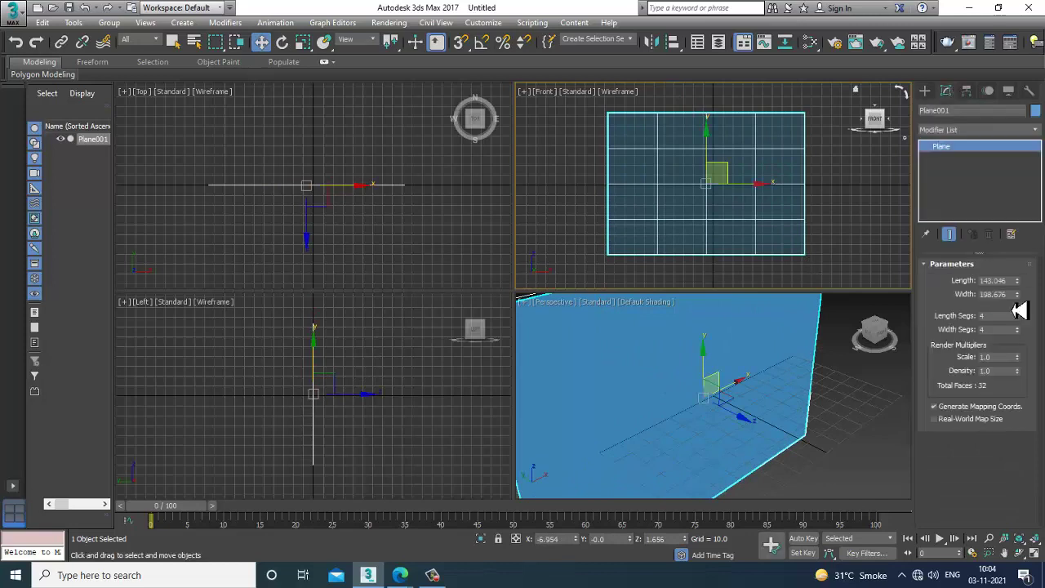
pyautogui.moveTo(998, 317); pyautogui.dragTo(848, 325)
pyautogui.write('1')
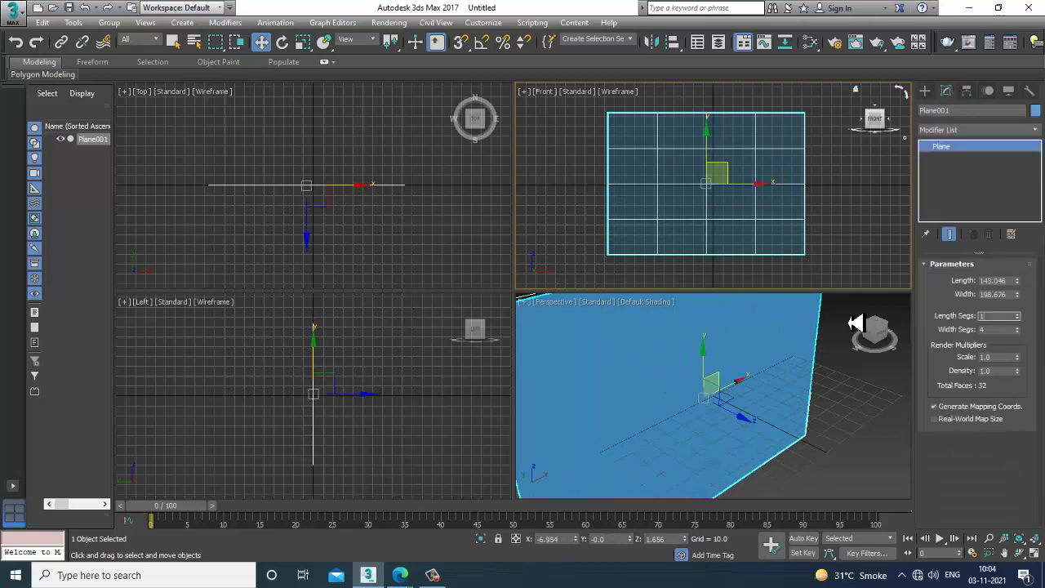
pyautogui.press('Tab')
pyautogui.write('1')
pyautogui.press('Return')
# Move the plane up in the Front view until its lower edge rests on the horizontal grid axis
pyautogui.moveTo(684, 213); pyautogui.dragTo(690, 228, button='middle')
pyautogui.hotkey('alt', 'w')
pyautogui.scroll(-4, 691, 228)
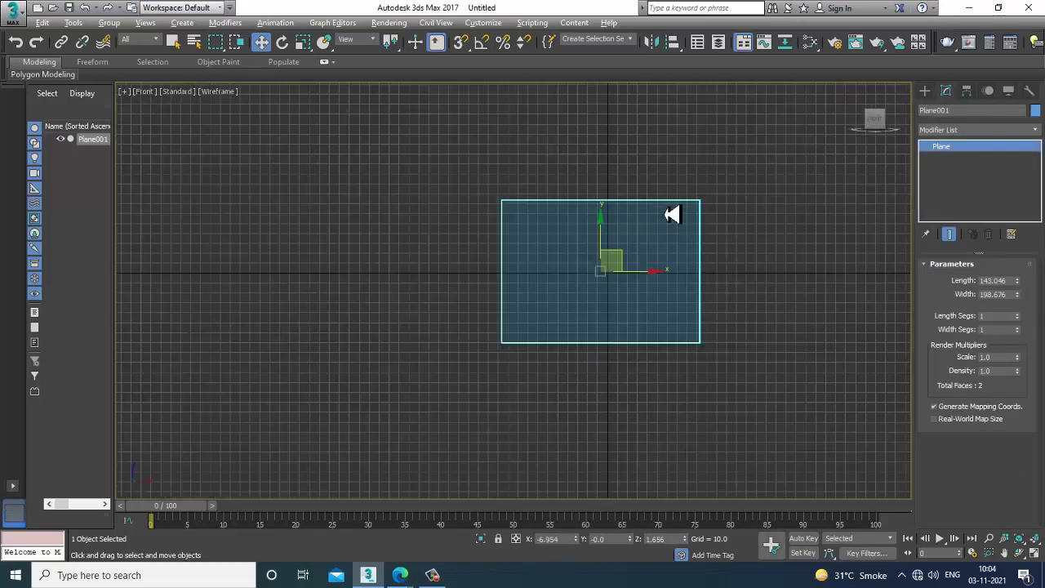
pyautogui.moveTo(601, 247); pyautogui.dragTo(602, 225)
pyautogui.moveTo(606, 226); pyautogui.dragTo(611, 179, button='middle')
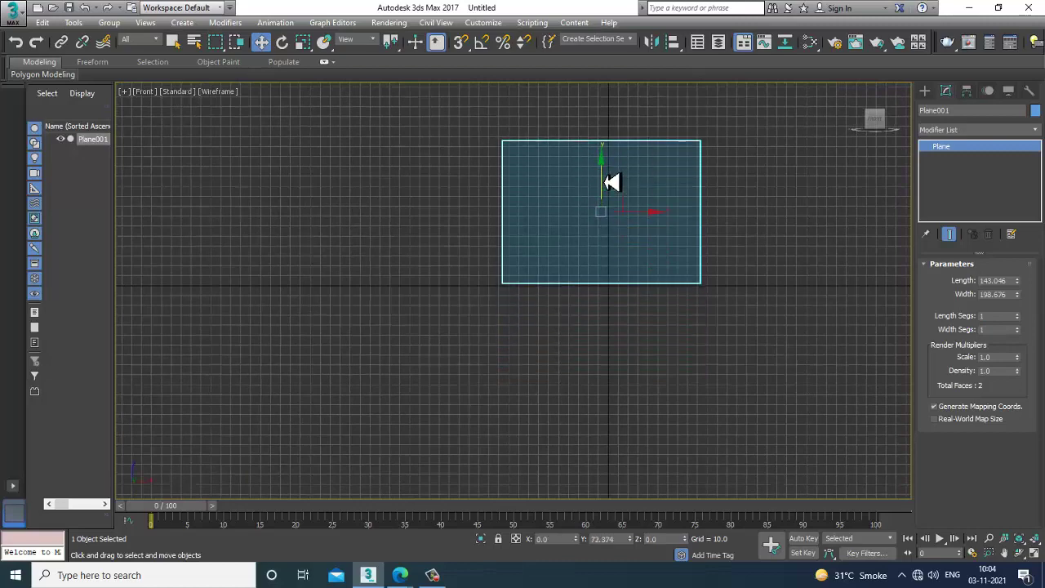
pyautogui.scroll(4, 653, 249)
pyautogui.moveTo(634, 259); pyautogui.dragTo(647, 295, button='middle')
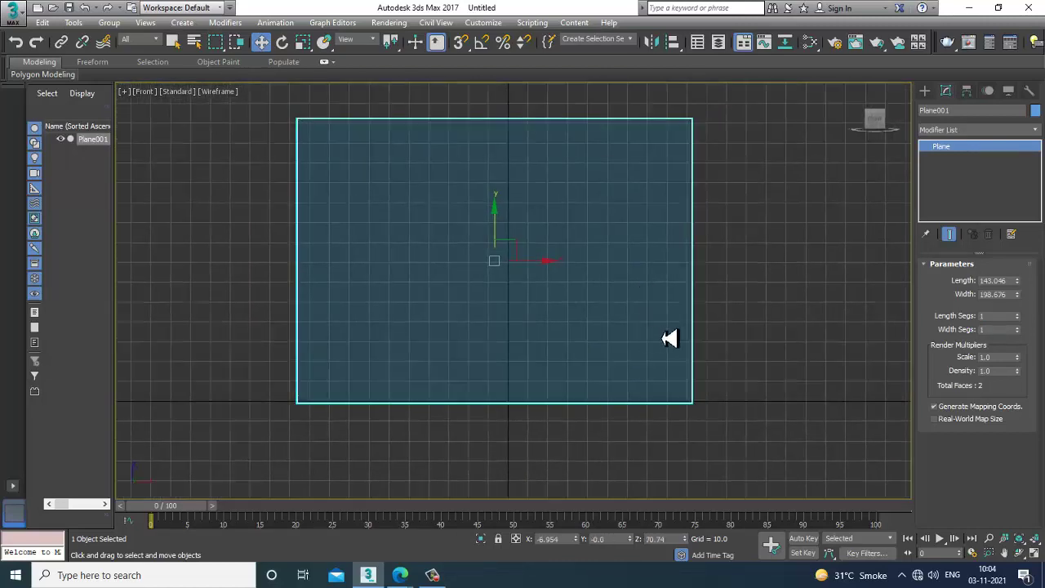
# Look up the pixel dimensions of today's character blueprint JPG in the Downloads folder, using its file properties
pyautogui.press('super+e')
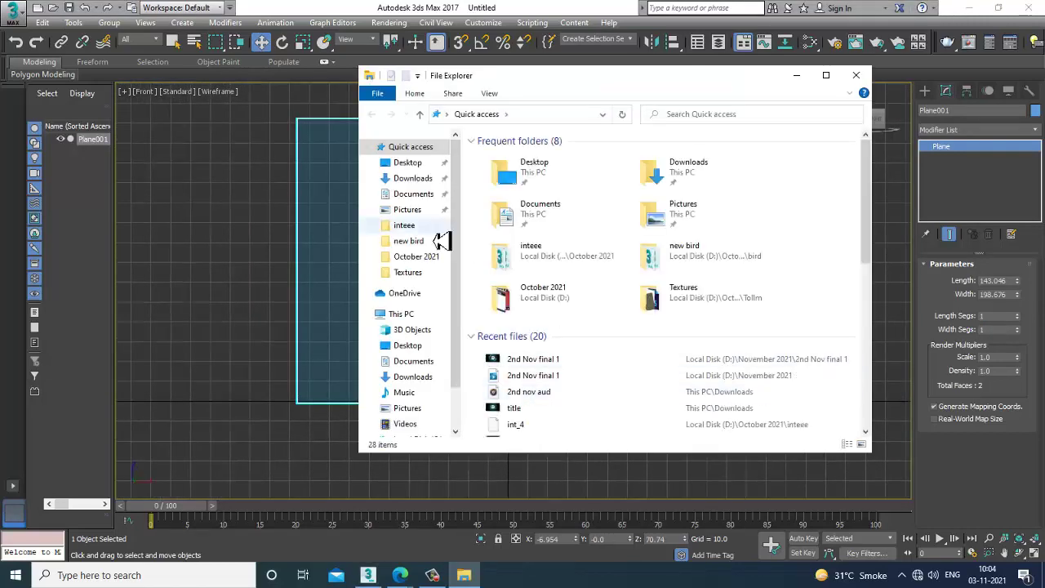
pyautogui.click(408, 180)
pyautogui.click(507, 187)
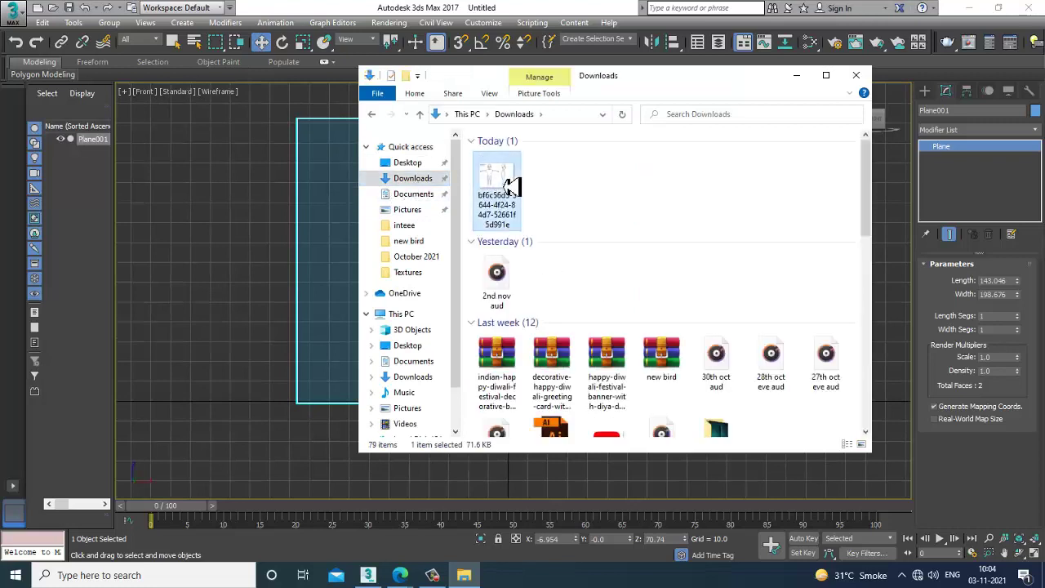
pyautogui.rightClick(507, 187)
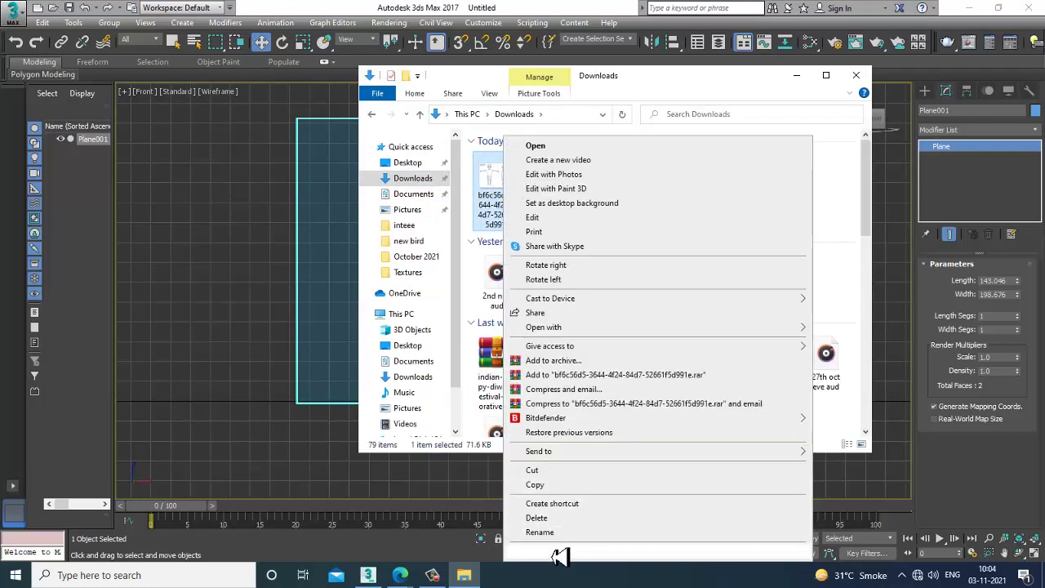
pyautogui.click(556, 551)
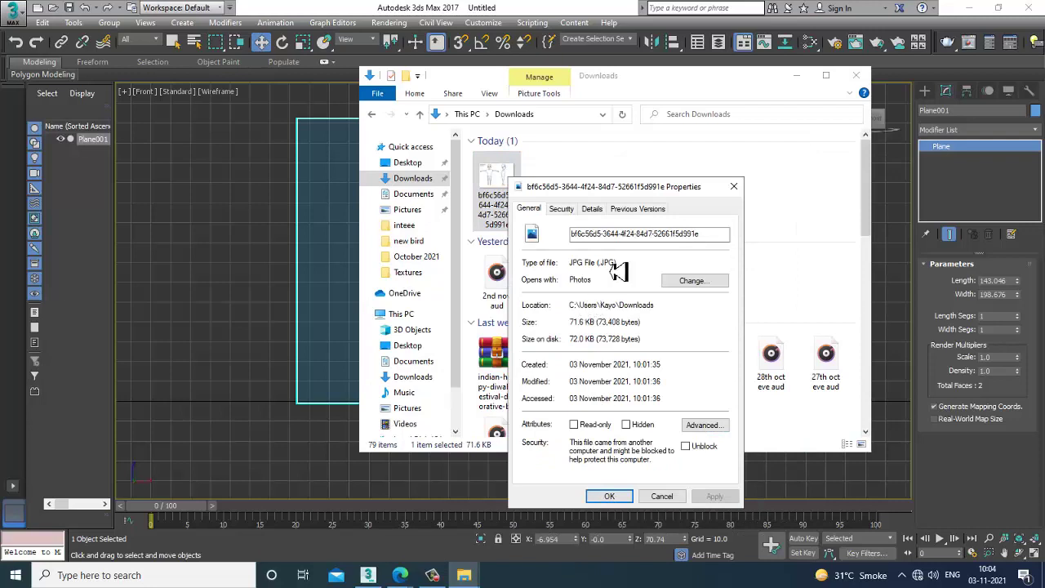
pyautogui.click(596, 209)
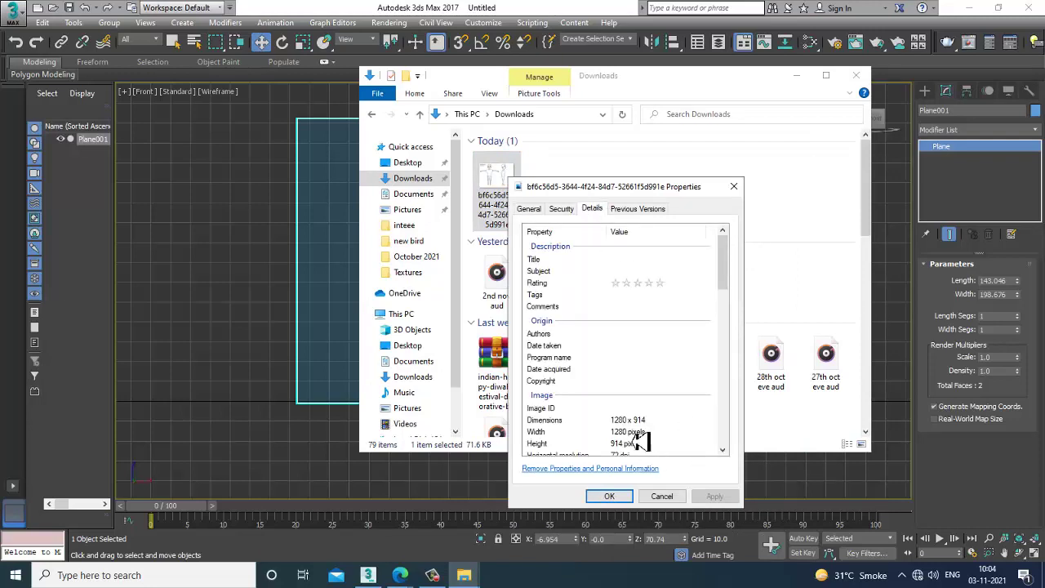
pyautogui.click(661, 496)
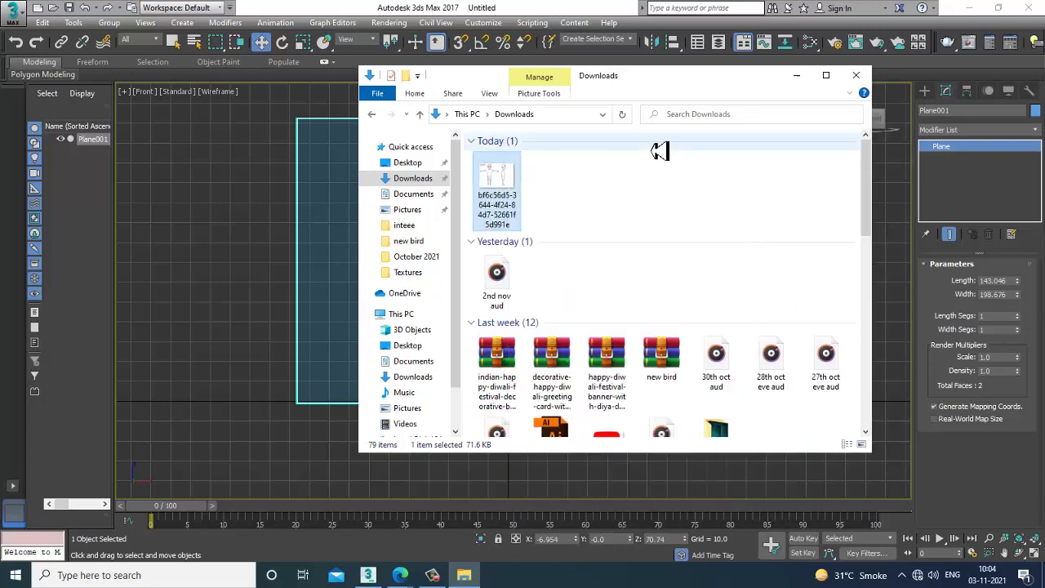
pyautogui.click(797, 76)
# Set the plane's length to 914 and its width to 1280
pyautogui.click(992, 280)
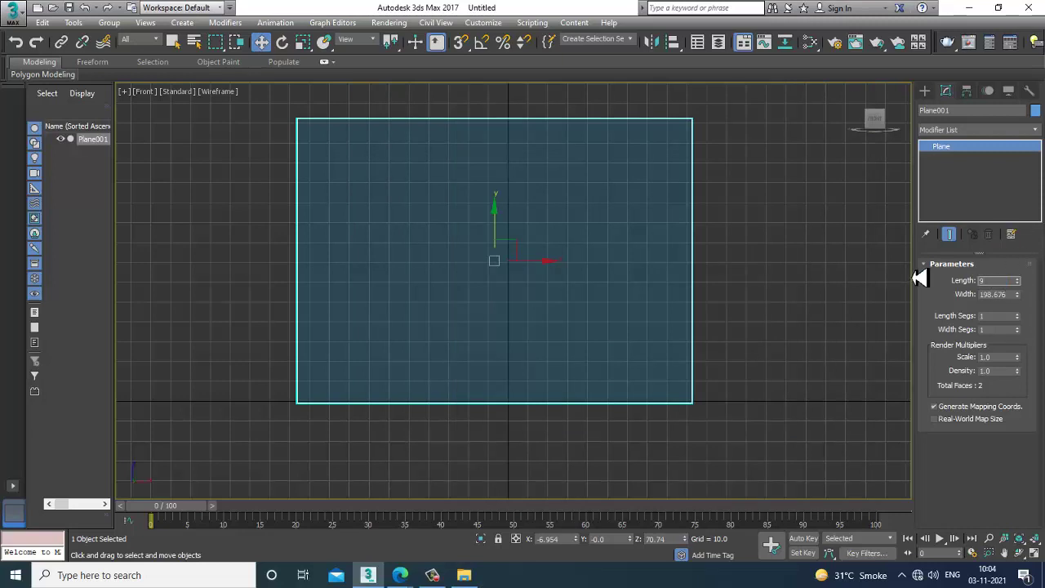
pyautogui.press('Return')
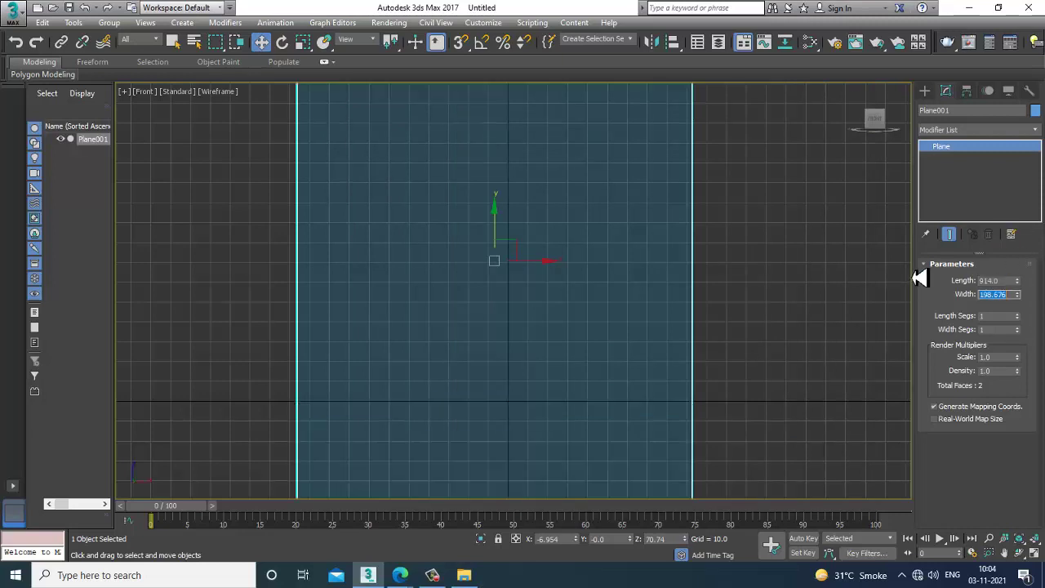
pyautogui.write('1280')
pyautogui.press('Return')
pyautogui.scroll(-4, 628, 282)
pyautogui.moveTo(636, 305); pyautogui.dragTo(601, 317, button='middle')
# Scale the plane down uniformly and raise it to the horizontal grid axis in the Front view
pyautogui.press('r')
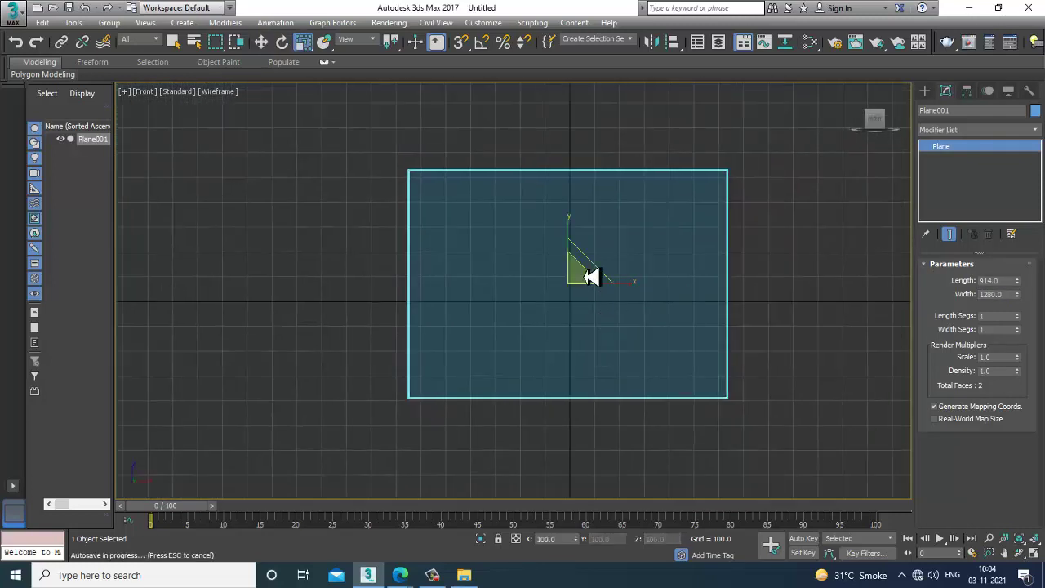
pyautogui.scroll(-5, 583, 289)
pyautogui.press('w')
pyautogui.moveTo(576, 270); pyautogui.dragTo(581, 239)
pyautogui.hotkey('alt', 'w')
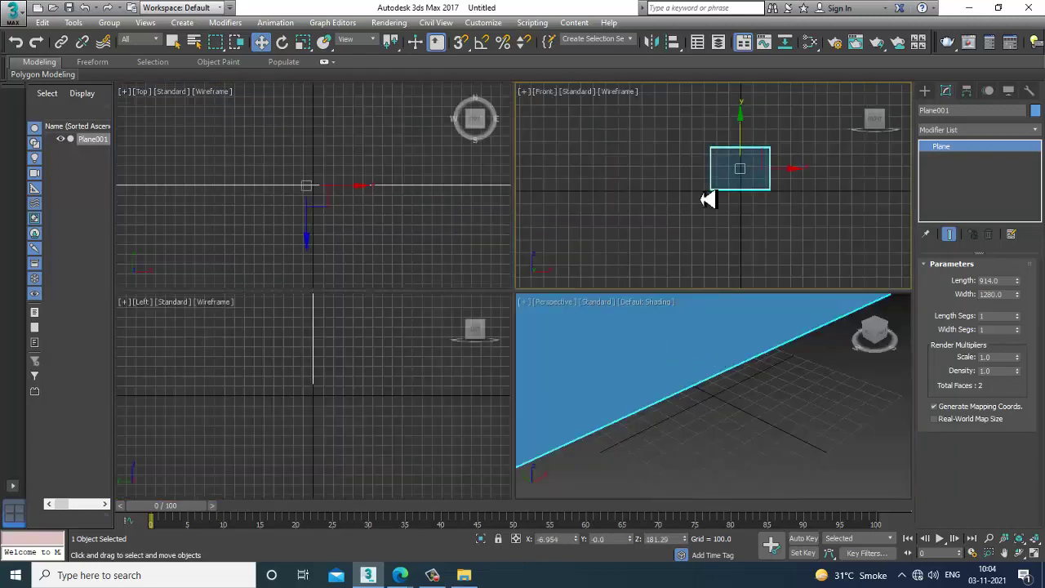
# Scale the plane down slightly further in the Perspective view
pyautogui.moveTo(727, 172); pyautogui.dragTo(699, 190, button='middle')
pyautogui.click(709, 364)
pyautogui.hotkey('alt', 'w')
pyautogui.scroll(-4, 714, 382)
pyautogui.keyDown('alt'); pyautogui.moveTo(713, 382); pyautogui.dragTo(695, 364, button='middle'); pyautogui.keyUp('alt')
pyautogui.scroll(-5, 692, 364)
pyautogui.scroll(3, 683, 376)
pyautogui.press('r')
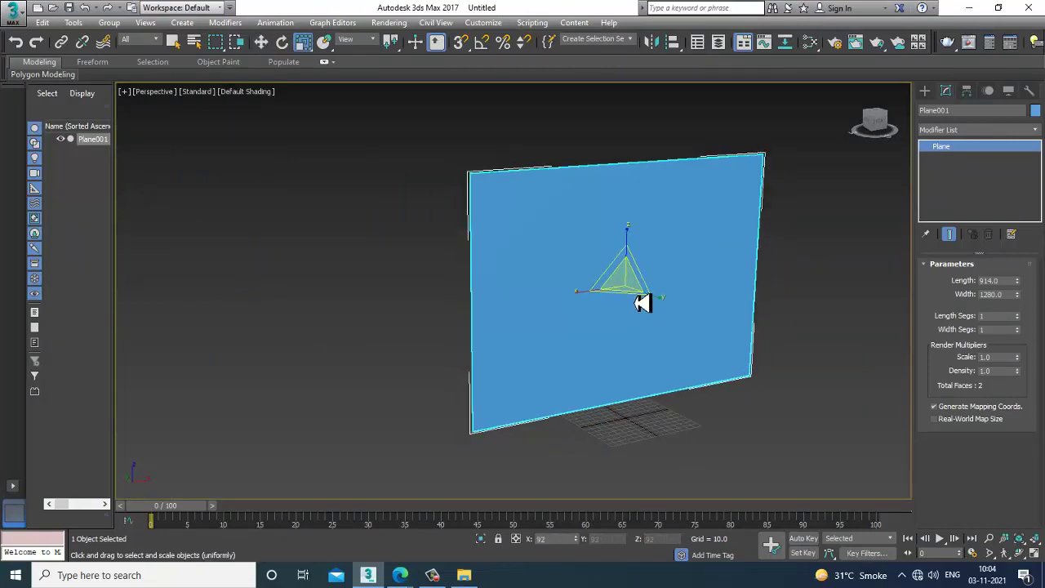
pyautogui.scroll(-1, 642, 302)
pyautogui.press('r')
pyautogui.press('w')
# Lower the plane in the Front view to a Z position of about 153, keeping its lower edge just above the grid axis
pyautogui.moveTo(747, 172); pyautogui.dragTo(702, 170, button='middle')
pyautogui.hotkey('alt', 'w')
pyautogui.click(681, 198)
pyautogui.scroll(3, 677, 202)
pyautogui.hotkey('alt', 'w')
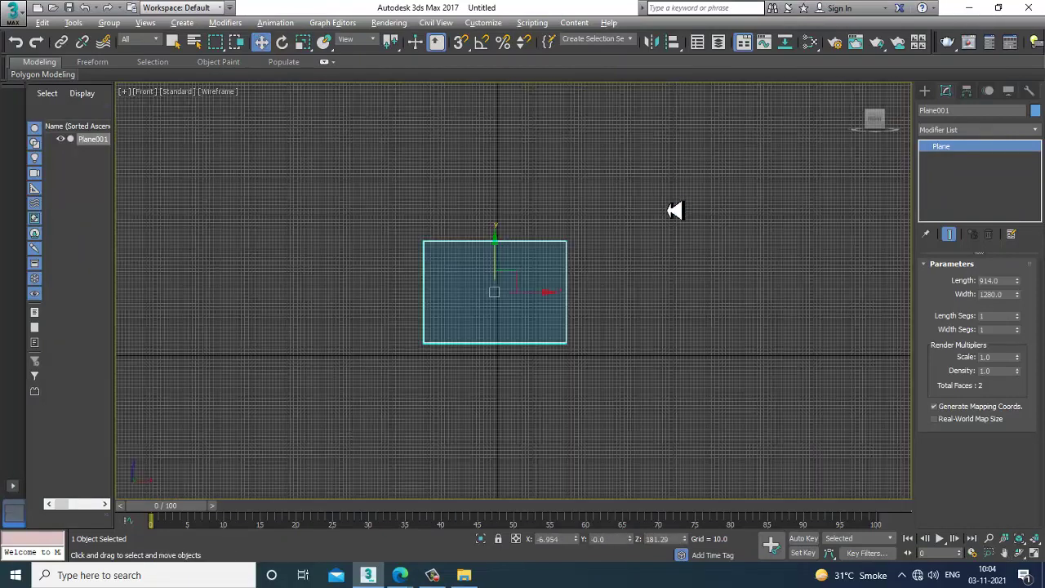
pyautogui.moveTo(503, 261); pyautogui.dragTo(517, 272)
pyautogui.hotkey('alt', 'w')
pyautogui.hotkey('alt', 'w')
pyautogui.scroll(3, 659, 219)
pyautogui.moveTo(611, 289); pyautogui.dragTo(702, 270, button='middle')
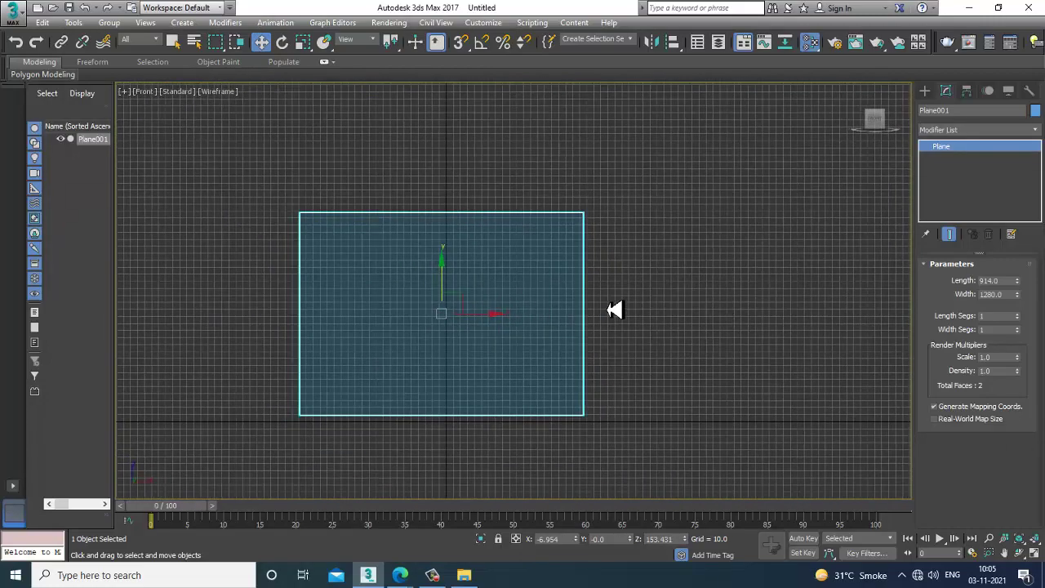
# Apply a Standard material to the plane with the downloaded character blueprint JPG as its diffuse bitmap, and show it in the viewports
pyautogui.press('m')
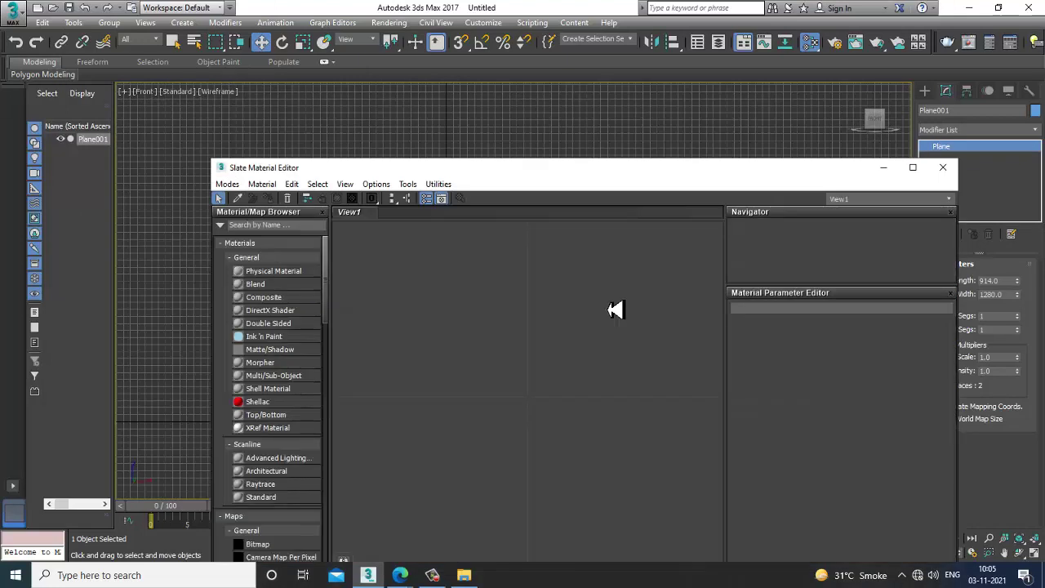
pyautogui.moveTo(263, 492); pyautogui.dragTo(515, 324)
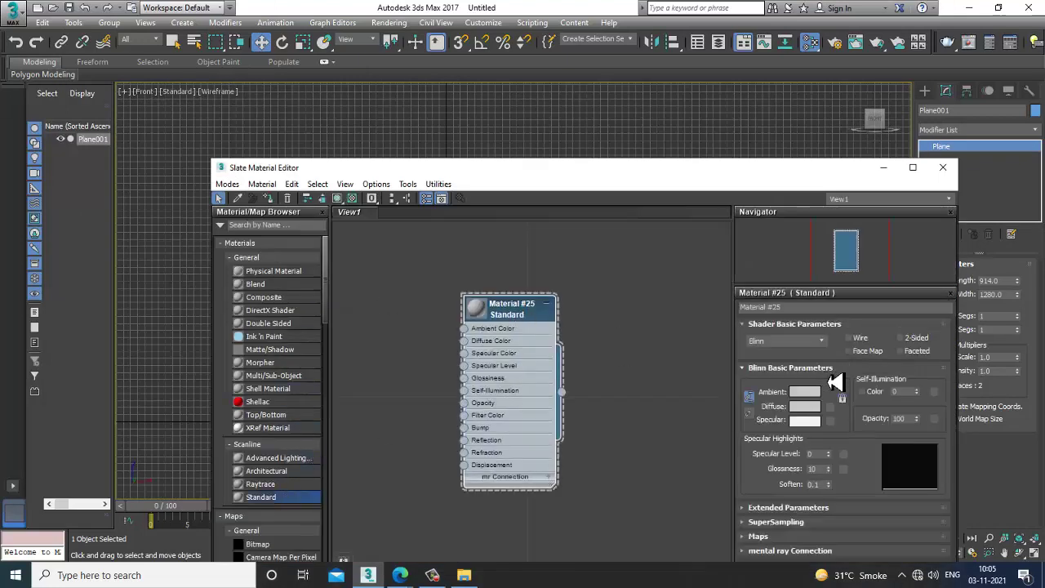
pyautogui.click(830, 406)
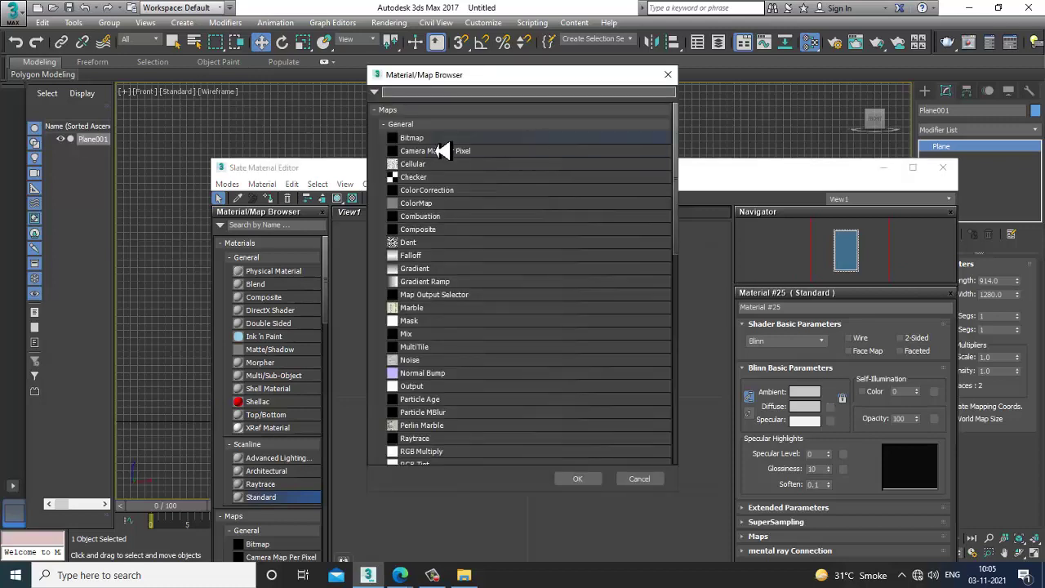
pyautogui.doubleClick(439, 139)
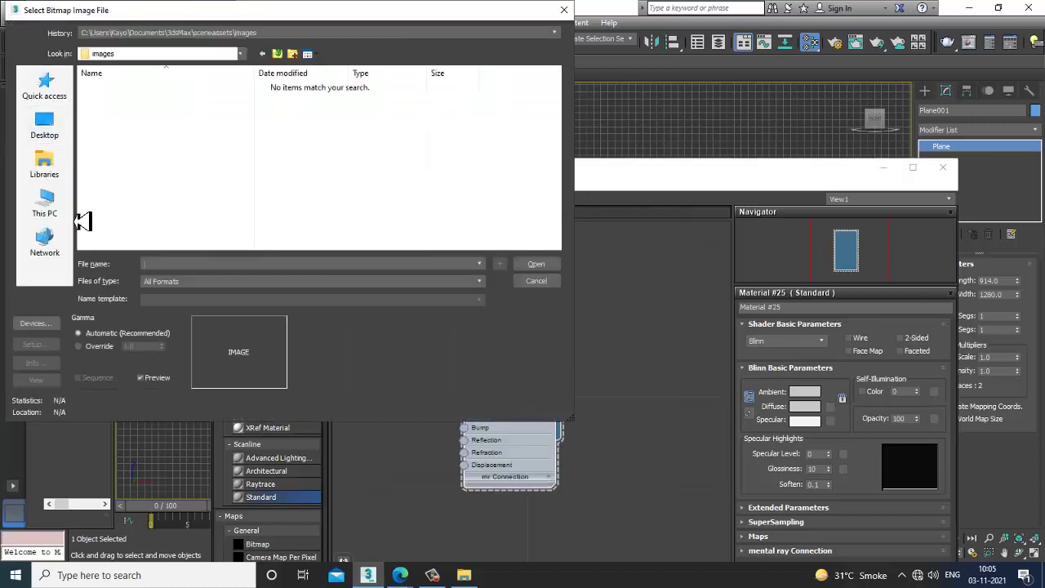
pyautogui.click(45, 204)
pyautogui.doubleClick(130, 136)
pyautogui.click(138, 103)
pyautogui.doubleClick(136, 105)
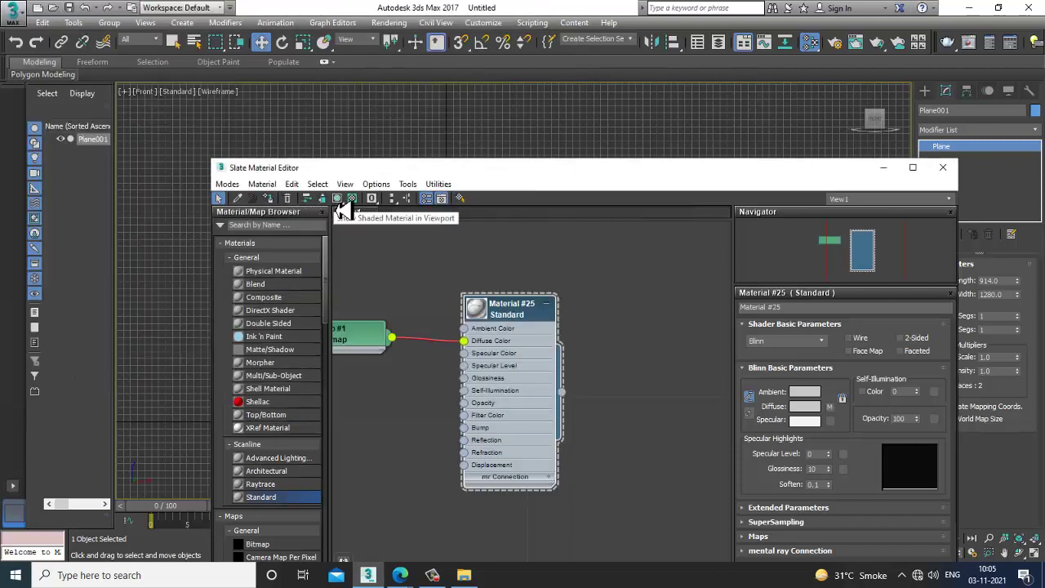
pyautogui.click(883, 168)
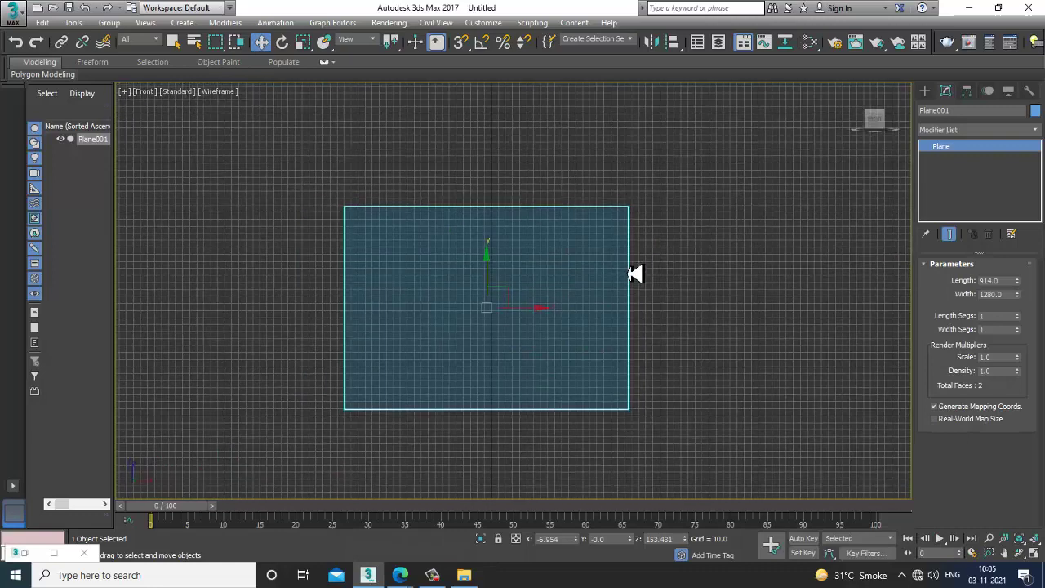
# Switch the Front view to Default Shading to display the blueprint on the plane
pyautogui.press('F3')
pyautogui.scroll(4, 647, 249)
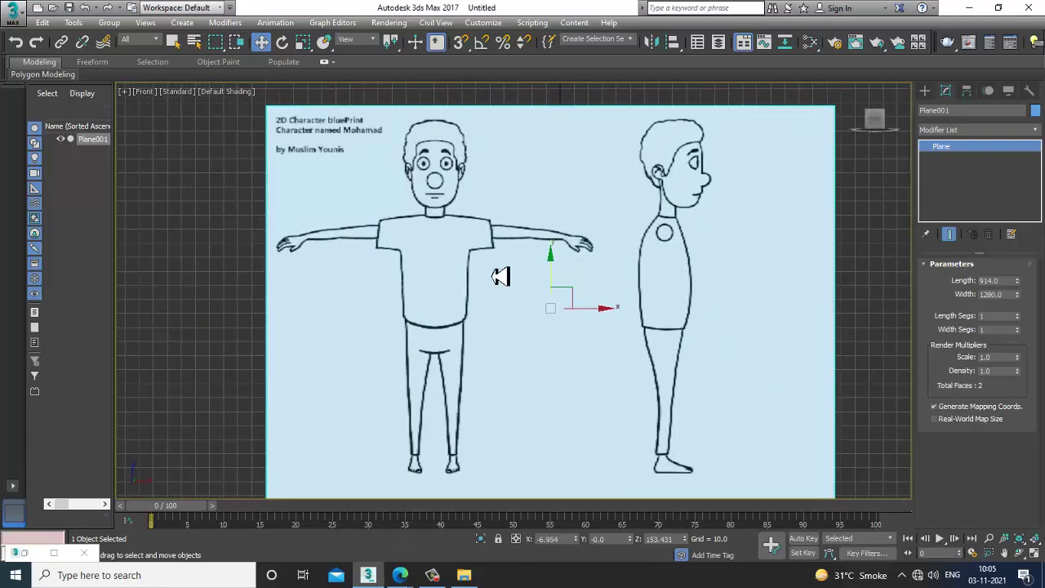
pyautogui.moveTo(507, 273); pyautogui.dragTo(488, 230, button='middle')
pyautogui.scroll(-1, 409, 223)
pyautogui.scroll(2, 432, 240)
pyautogui.scroll(-1, 481, 249)
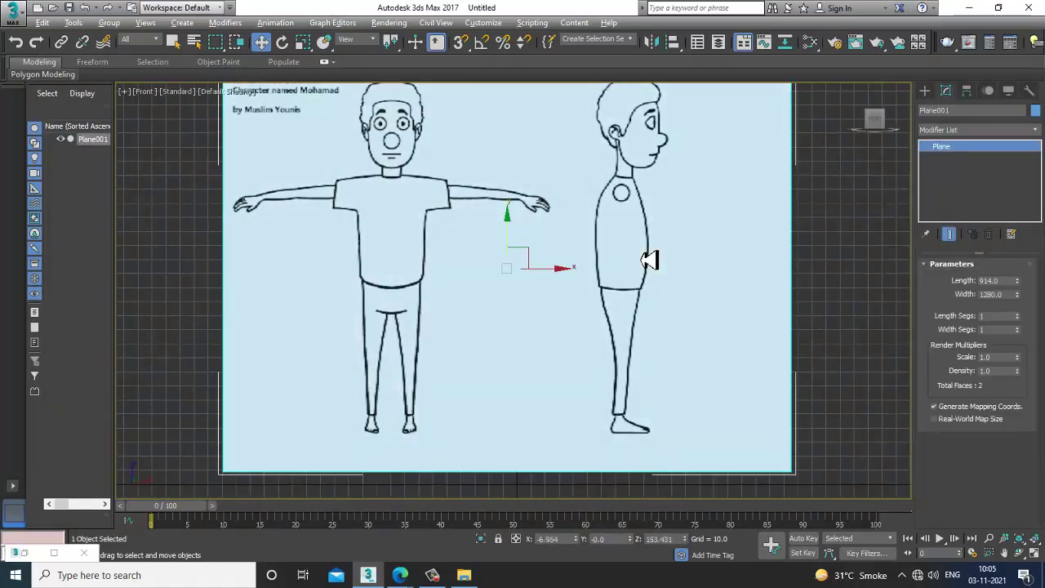
# Turn on angle snap and set its angle increment to 90 degrees
pyautogui.hotkey('alt', 'w')
pyautogui.moveTo(422, 424); pyautogui.dragTo(410, 436, button='middle')
pyautogui.moveTo(397, 369); pyautogui.dragTo(398, 407, button='middle')
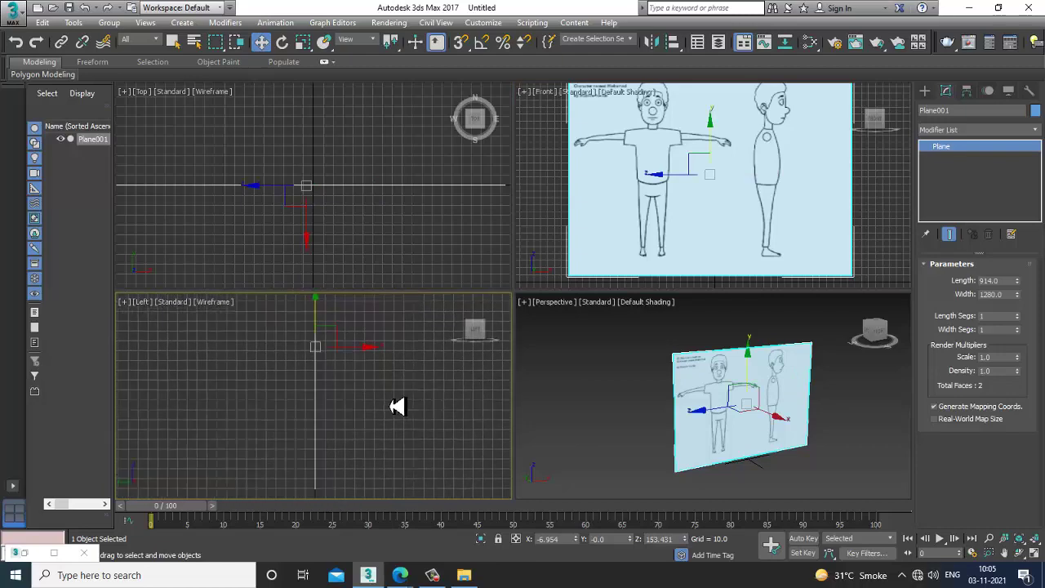
pyautogui.hotkey('alt', 'w')
pyautogui.moveTo(606, 347); pyautogui.dragTo(582, 350, button='middle')
pyautogui.scroll(-4, 583, 351)
pyautogui.scroll(-2, 566, 332)
pyautogui.rightClick(482, 44)
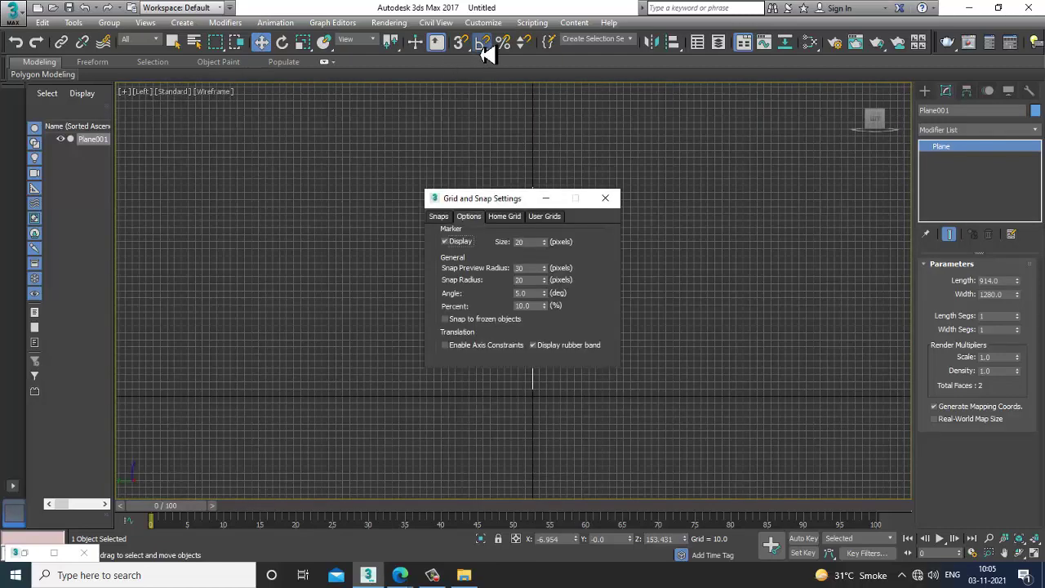
pyautogui.moveTo(533, 295); pyautogui.dragTo(434, 297)
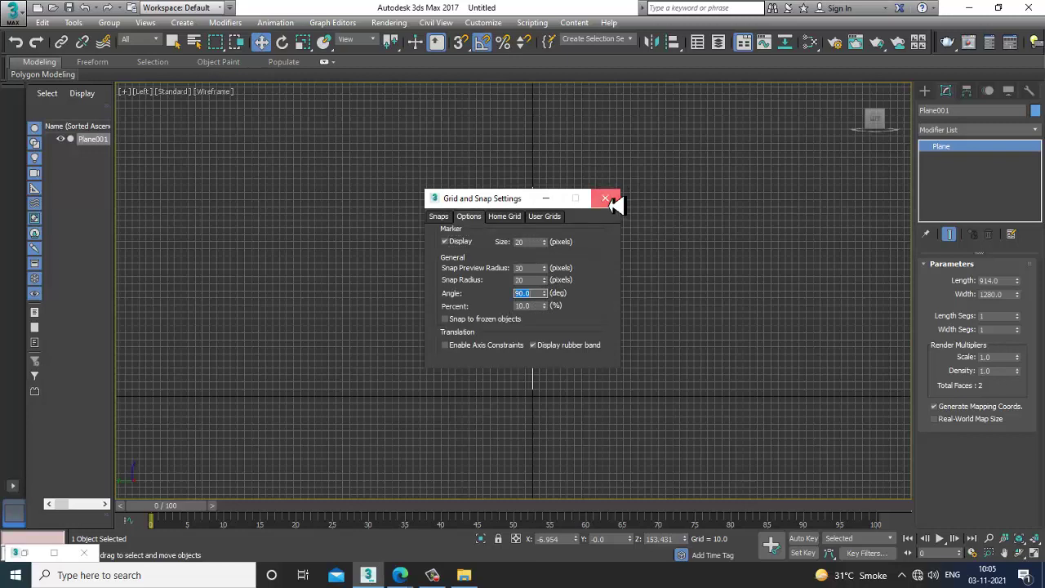
pyautogui.click(606, 197)
# Create a copy of the blueprint plane rotated 90 degrees about the vertical axis, perpendicular to the original
pyautogui.press('e')
pyautogui.keyDown('shift'); pyautogui.moveTo(564, 296); pyautogui.dragTo(564, 299); pyautogui.keyUp('shift')
pyautogui.click(539, 352)
pyautogui.press('w')
pyautogui.hotkey('alt', 'w')
pyautogui.keyDown('alt'); pyautogui.moveTo(717, 418); pyautogui.dragTo(671, 369, button='middle'); pyautogui.keyUp('alt')
pyautogui.hotkey('alt', 'w')
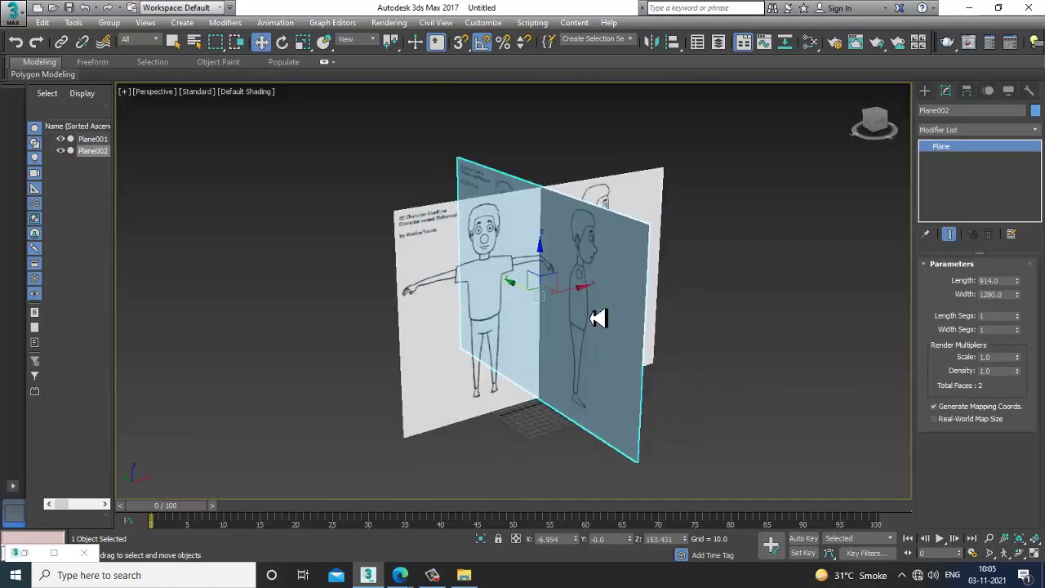
# Move the rotated copy away along X and the original plane back along Y, leaving the grid centre free between them
pyautogui.keyDown('alt'); pyautogui.moveTo(662, 412); pyautogui.dragTo(597, 328, button='middle'); pyautogui.keyUp('alt')
pyautogui.moveTo(580, 300); pyautogui.dragTo(808, 235)
pyautogui.click(581, 285)
pyautogui.moveTo(525, 289); pyautogui.dragTo(415, 240)
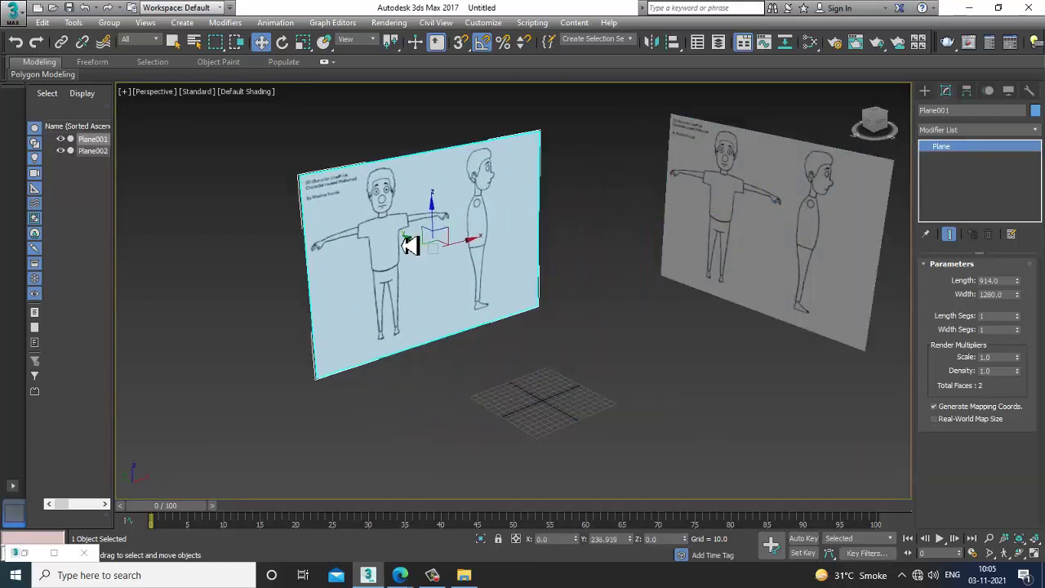
pyautogui.click(925, 92)
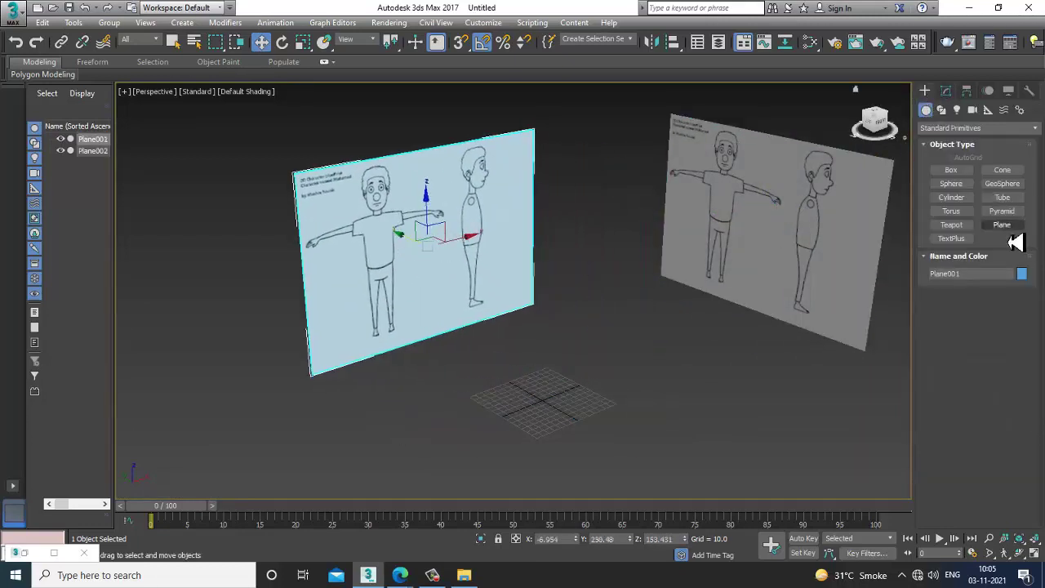
pyautogui.click(1003, 226)
pyautogui.moveTo(596, 248); pyautogui.dragTo(554, 585)
pyautogui.press('w')
pyautogui.keyDown('alt'); pyautogui.moveTo(634, 336); pyautogui.dragTo(501, 296, button='middle'); pyautogui.keyUp('alt')
pyautogui.press('Delete')
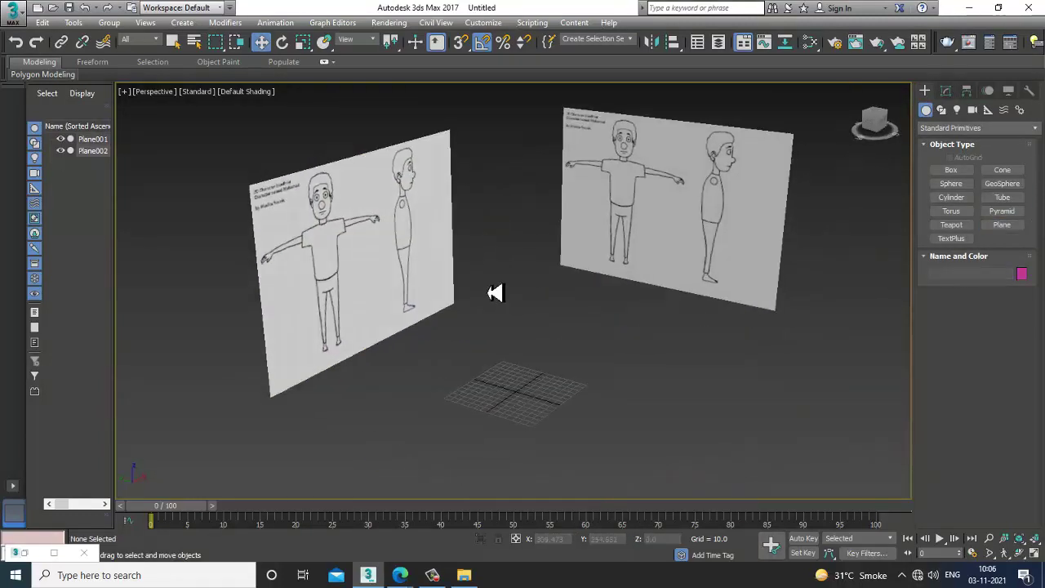
# Select the front blueprint plane, show all four views and switch the Left view to Default Shading
pyautogui.click(391, 267)
pyautogui.moveTo(345, 259); pyautogui.dragTo(318, 252)
pyautogui.hotkey('alt', 'w')
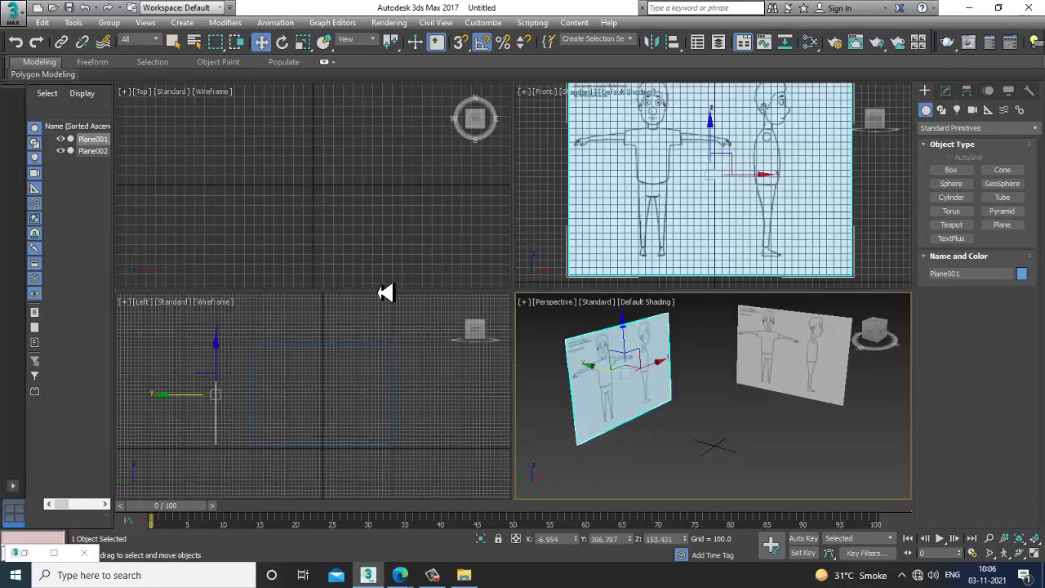
pyautogui.moveTo(378, 381); pyautogui.dragTo(346, 379, button='middle')
pyautogui.press('F3')
pyautogui.moveTo(424, 374); pyautogui.dragTo(400, 371, button='middle')
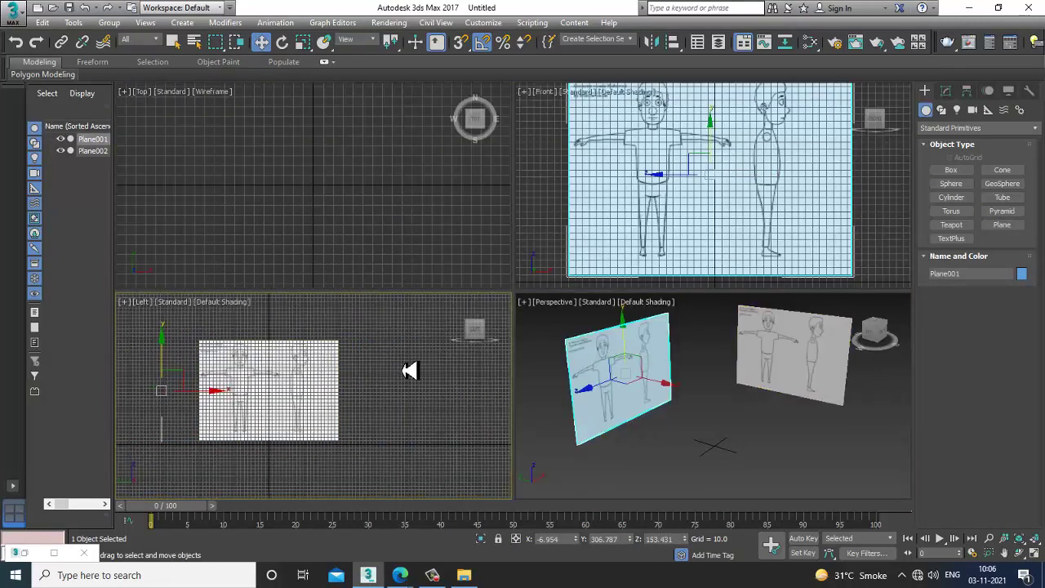
pyautogui.moveTo(640, 186); pyautogui.dragTo(647, 199, button='middle')
pyautogui.moveTo(281, 413); pyautogui.dragTo(297, 420, button='middle')
pyautogui.scroll(2, 275, 400)
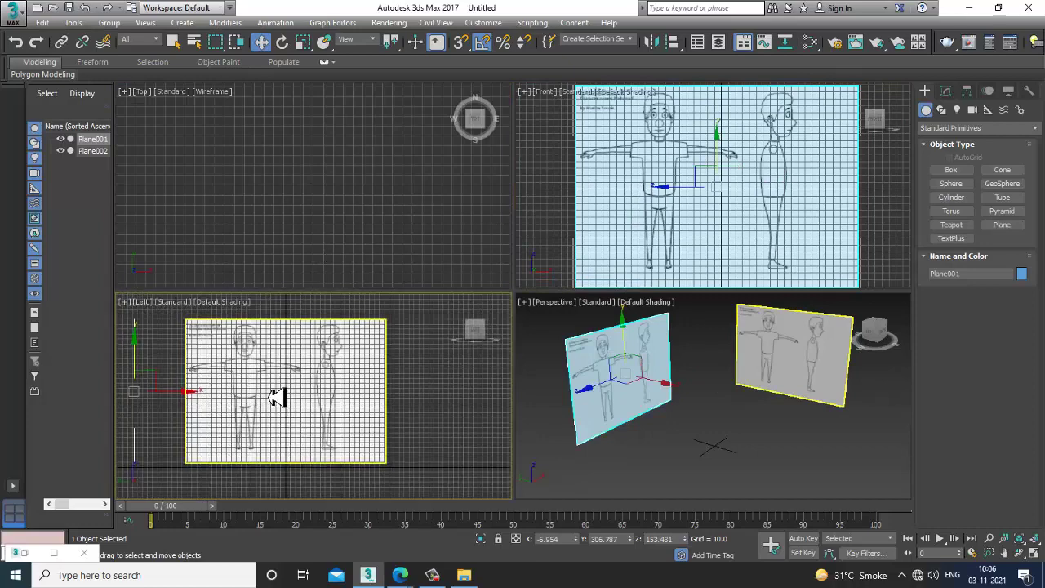
pyautogui.scroll(5, 346, 387)
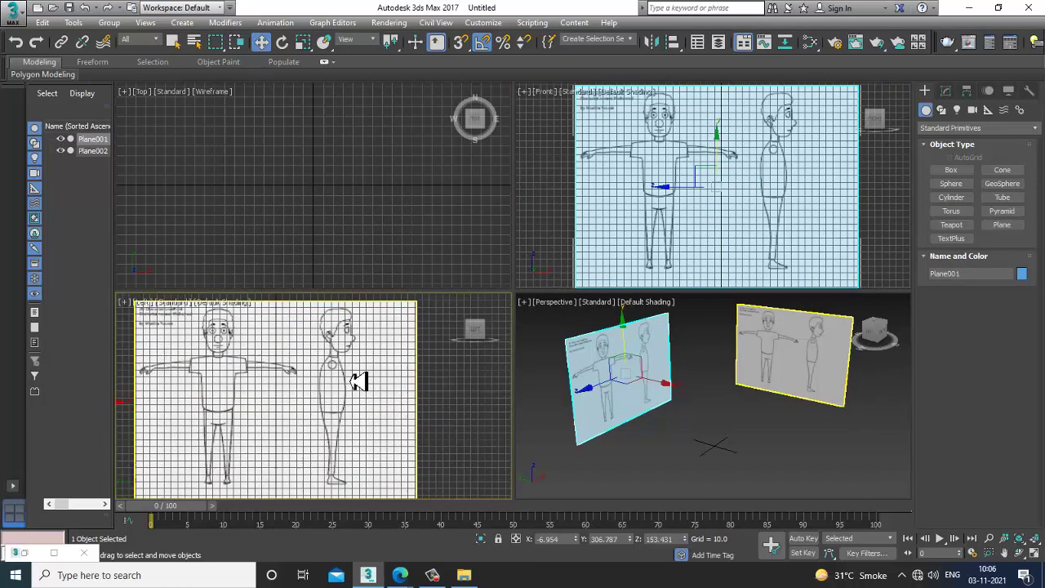
pyautogui.scroll(-4, 359, 383)
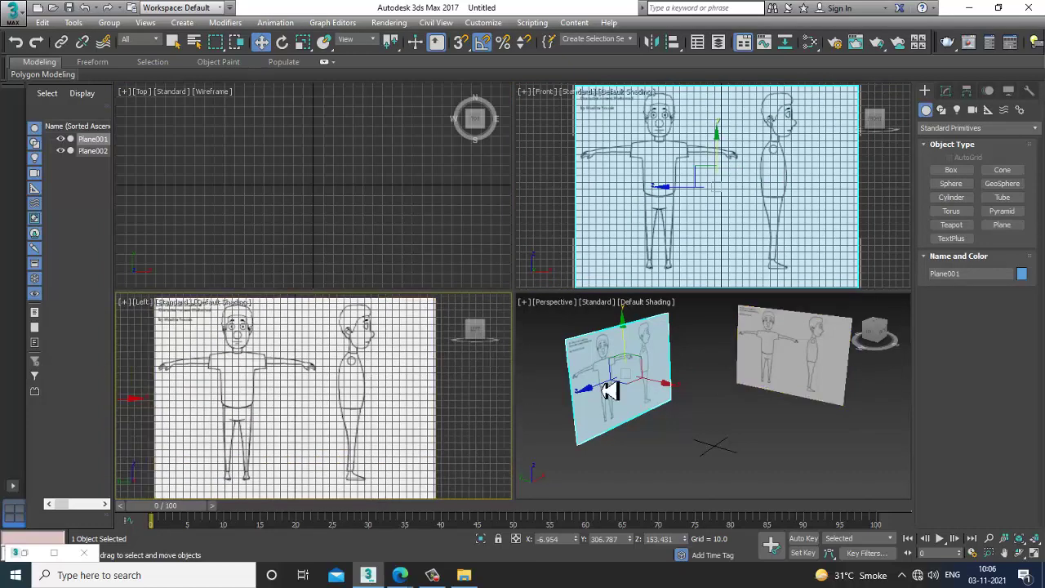
pyautogui.click(653, 382)
pyautogui.press('e')
pyautogui.moveTo(657, 396); pyautogui.dragTo(645, 400)
pyautogui.hotkey('ctrl', 'z')
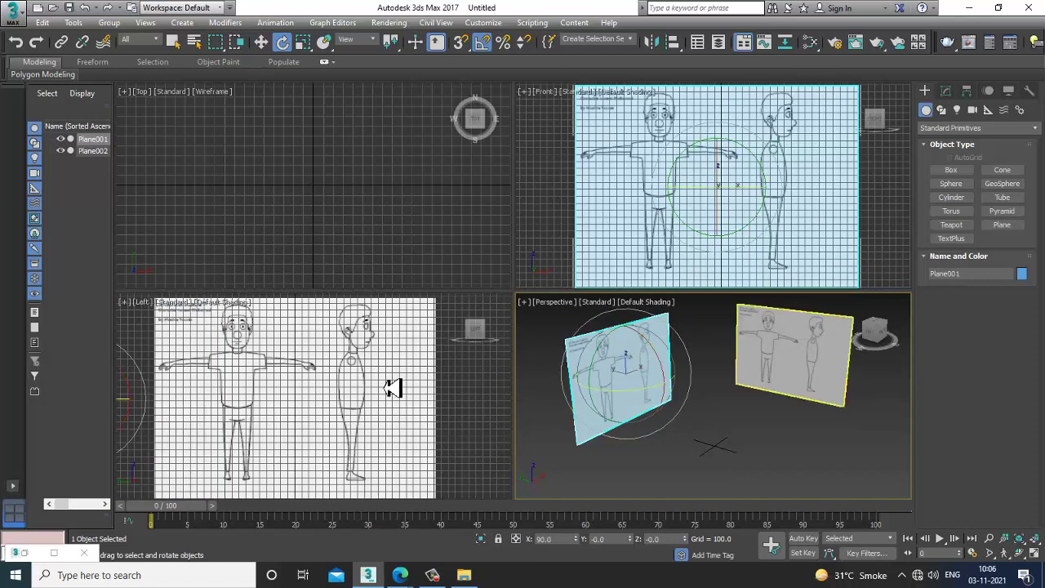
# Hide the grid in the Left view and return to the Move tool
pyautogui.moveTo(219, 449); pyautogui.dragTo(249, 445, button='middle')
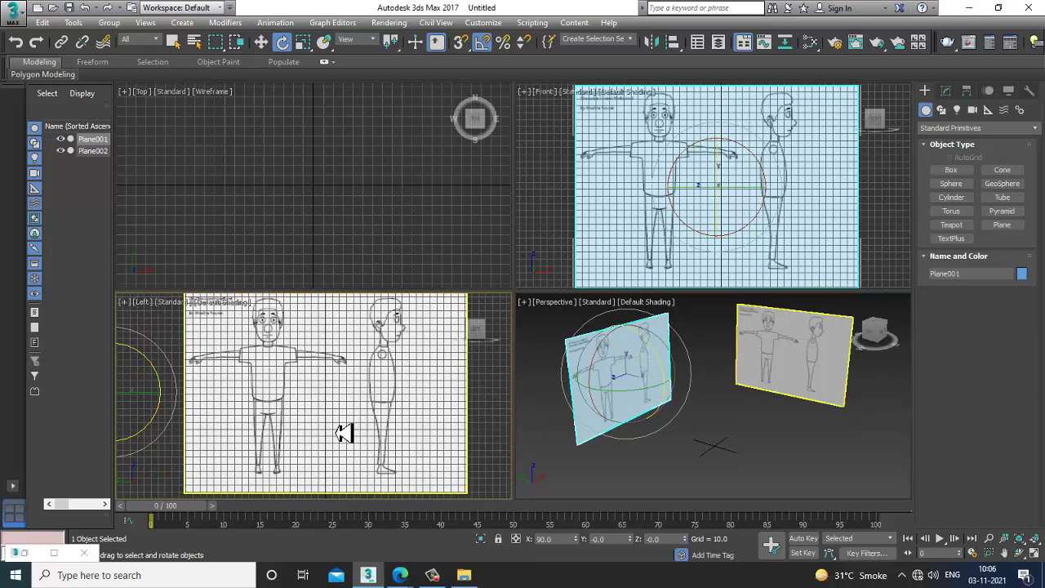
pyautogui.press('g')
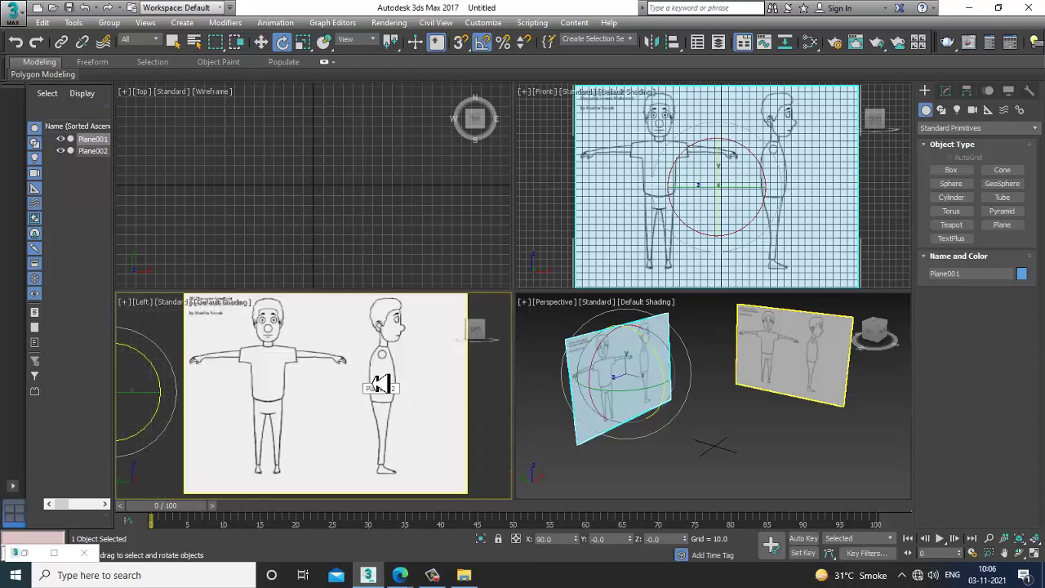
pyautogui.moveTo(382, 385); pyautogui.dragTo(392, 394, button='middle')
pyautogui.press('w')
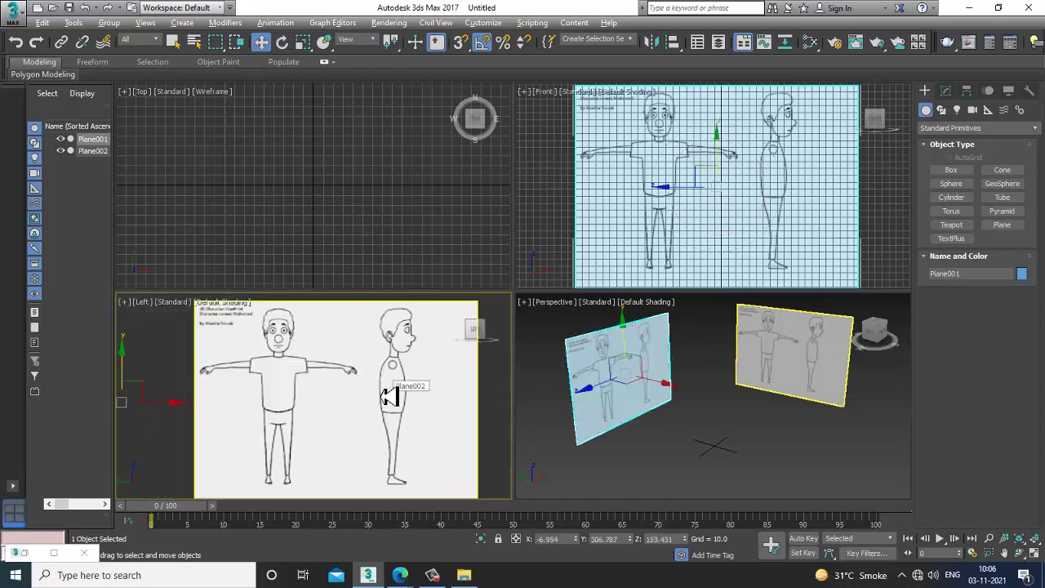
pyautogui.hotkey('alt', 'w')
pyautogui.scroll(-5, 555, 350)
pyautogui.scroll(2, 567, 336)
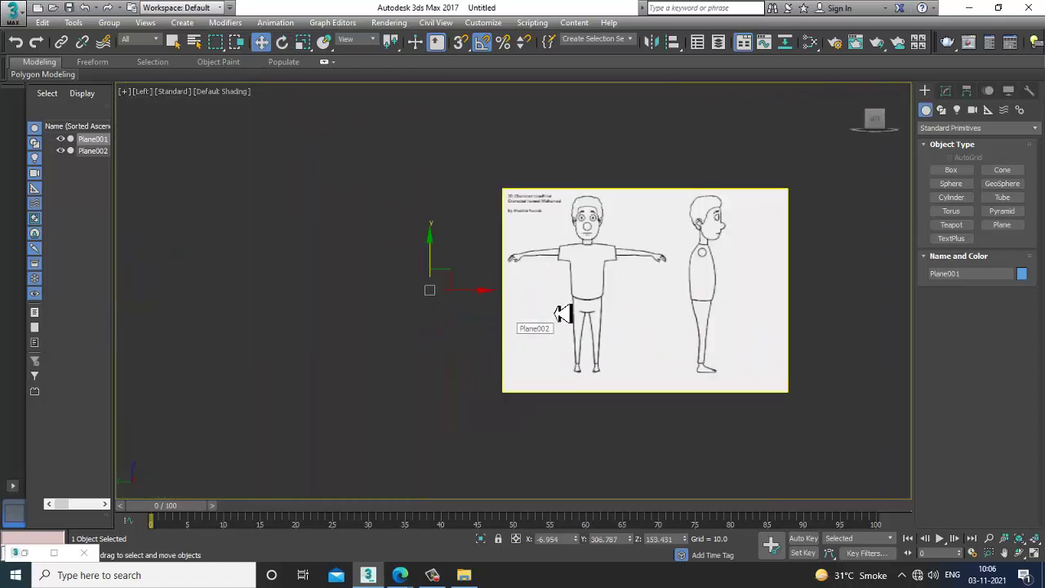
pyautogui.moveTo(595, 303); pyautogui.dragTo(431, 315, button='middle')
# Hide the grid in the Front view
pyautogui.hotkey('alt', 'w')
pyautogui.hotkey('alt', 'w')
pyautogui.scroll(-3, 504, 280)
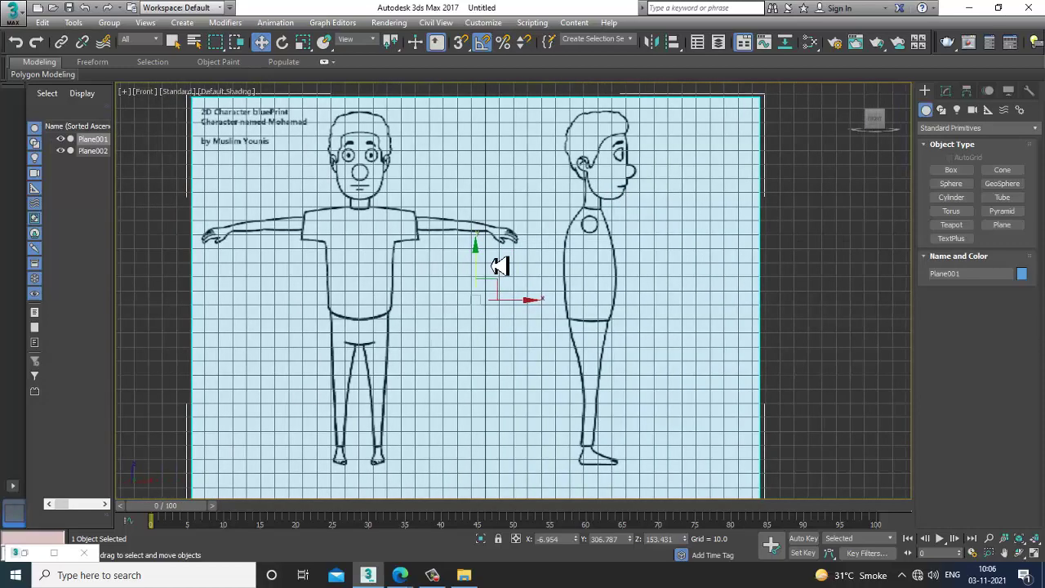
pyautogui.hotkey('alt', 'w')
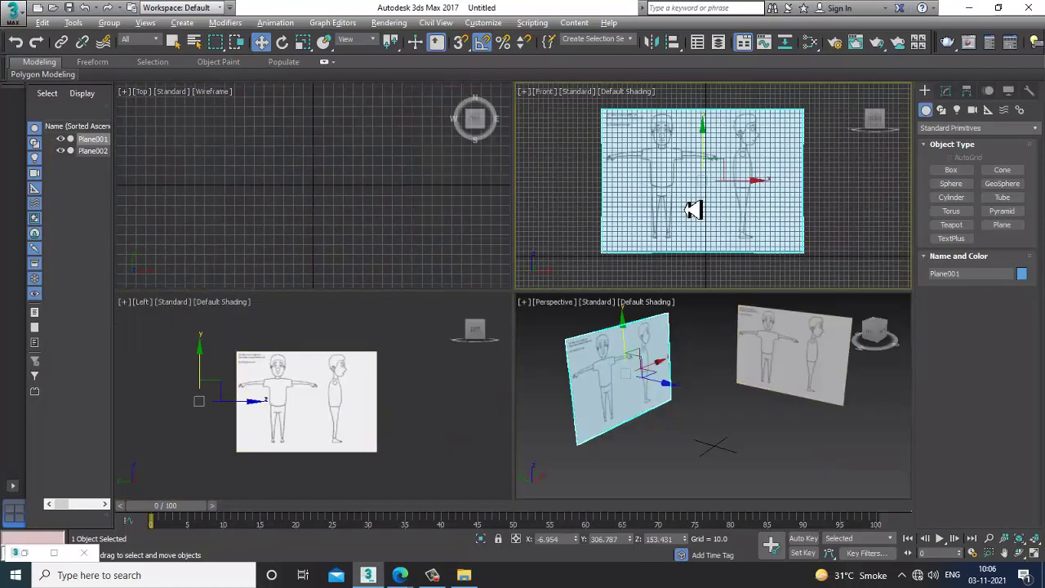
pyautogui.hotkey('alt', 'w')
pyautogui.scroll(3, 575, 273)
pyautogui.press('g')
# Examine the front and side figures of the blueprint in the Front view
pyautogui.scroll(2, 544, 272)
pyautogui.scroll(-3, 416, 259)
pyautogui.moveTo(416, 259); pyautogui.dragTo(556, 312, button='middle')
pyautogui.scroll(1, 508, 272)
pyautogui.scroll(-3, 559, 311)
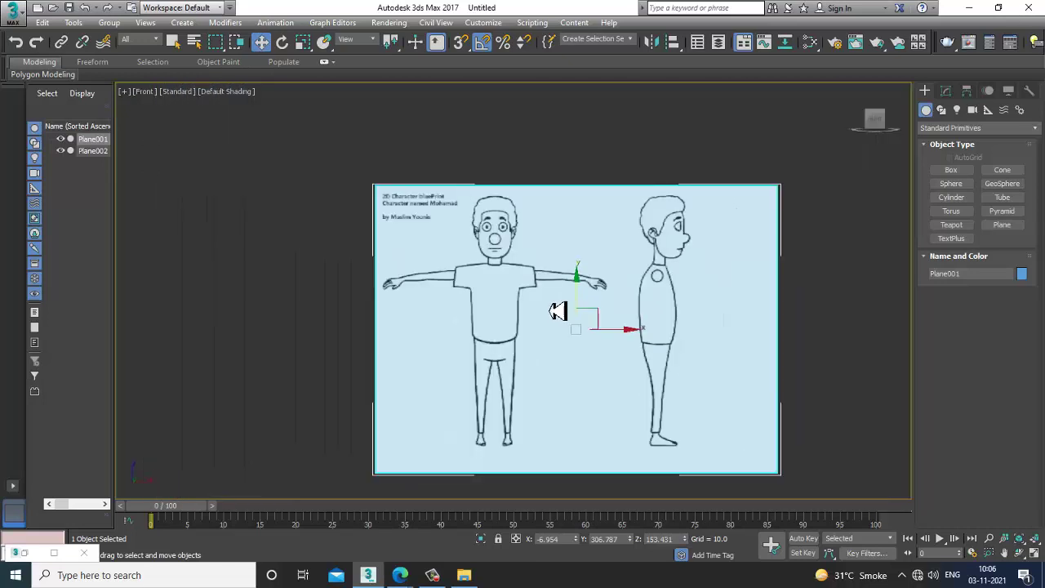
pyautogui.scroll(3, 485, 278)
pyautogui.moveTo(389, 204); pyautogui.dragTo(408, 234, button='middle')
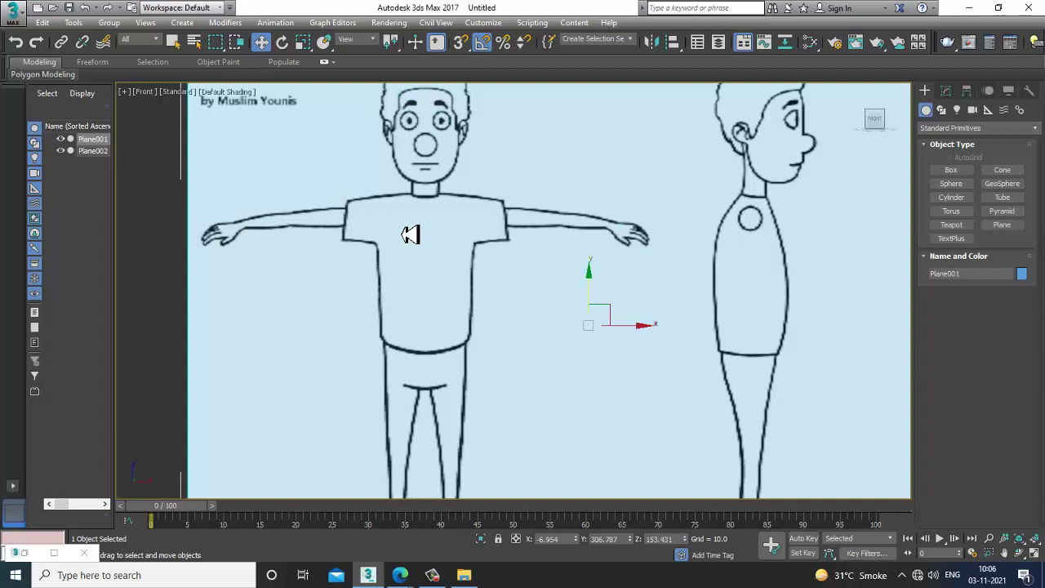
pyautogui.scroll(-4, 409, 234)
pyautogui.scroll(5, 414, 236)
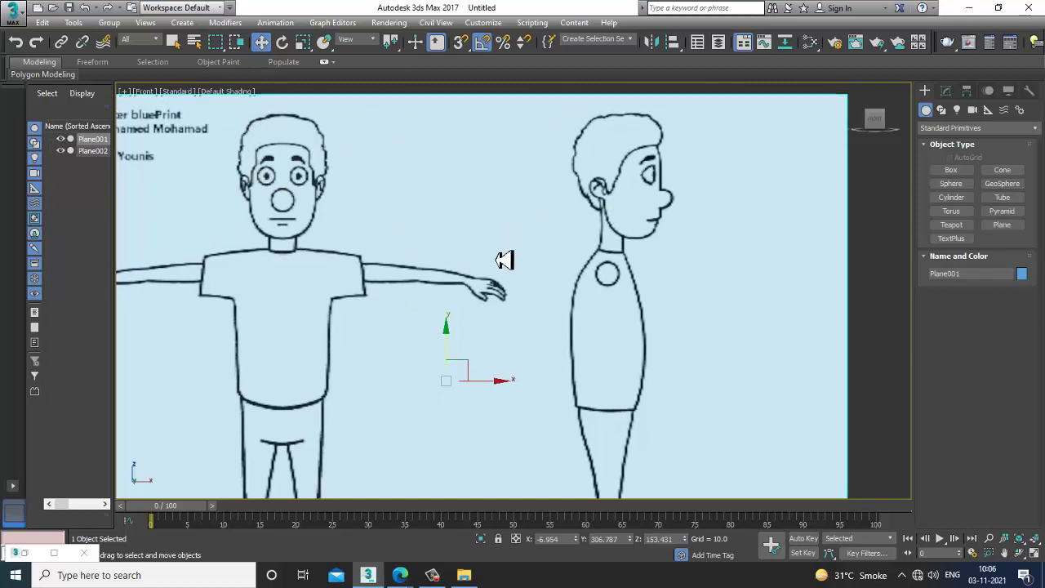
pyautogui.scroll(-4, 460, 205)
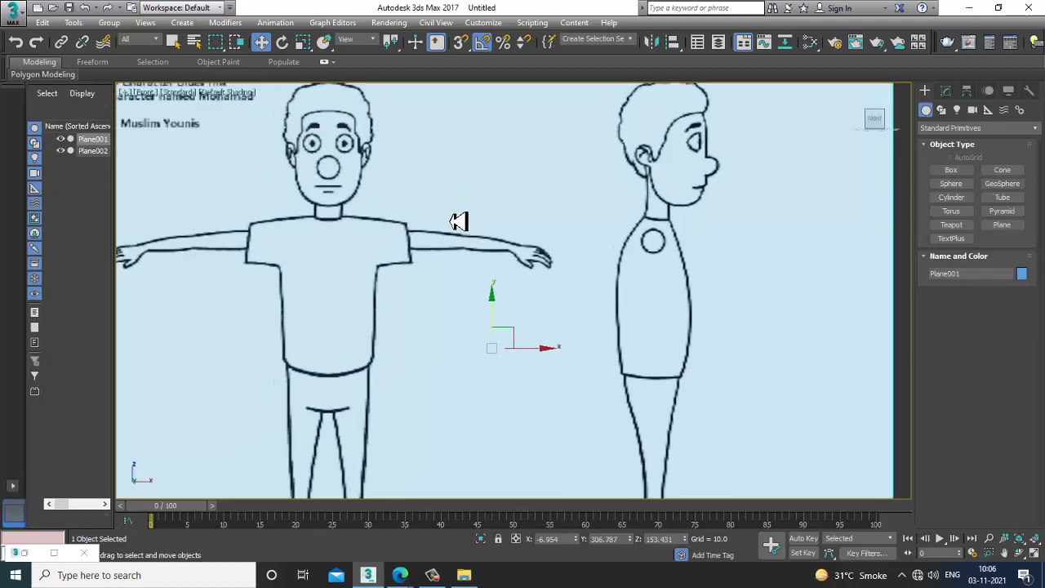
pyautogui.scroll(3, 595, 287)
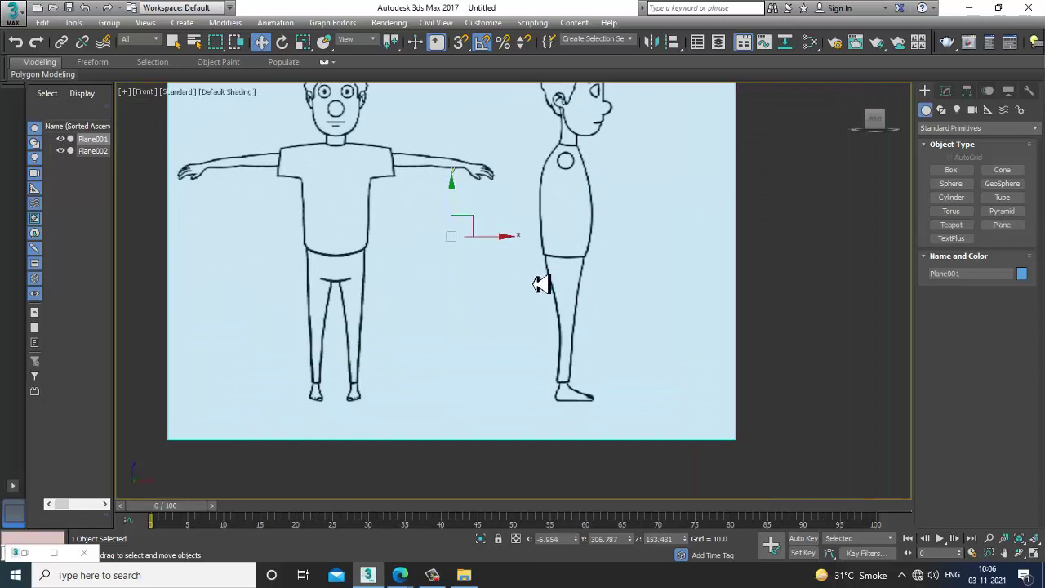
pyautogui.moveTo(541, 284); pyautogui.dragTo(470, 292, button='middle')
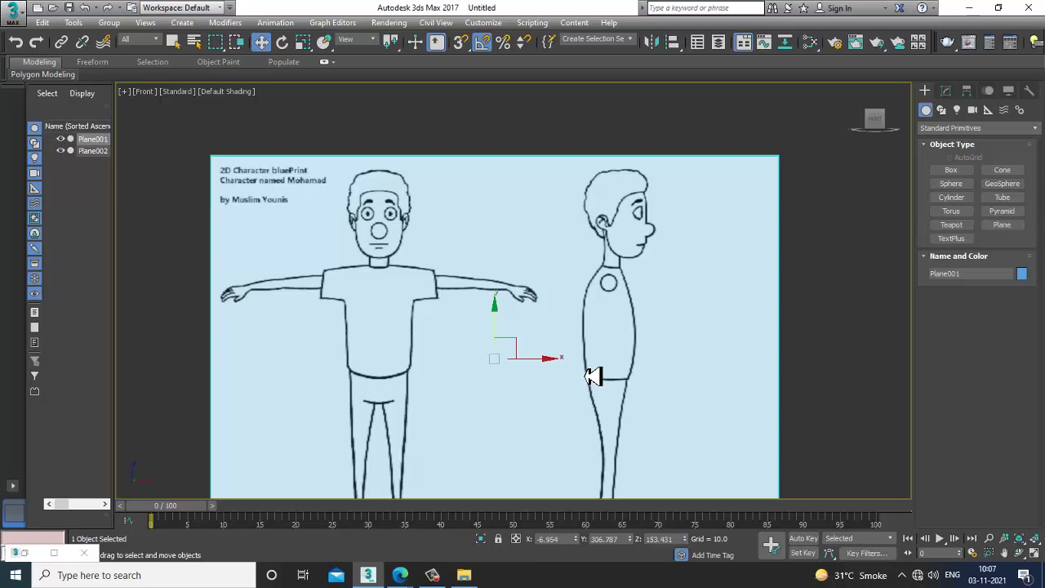
pyautogui.scroll(5, 601, 299)
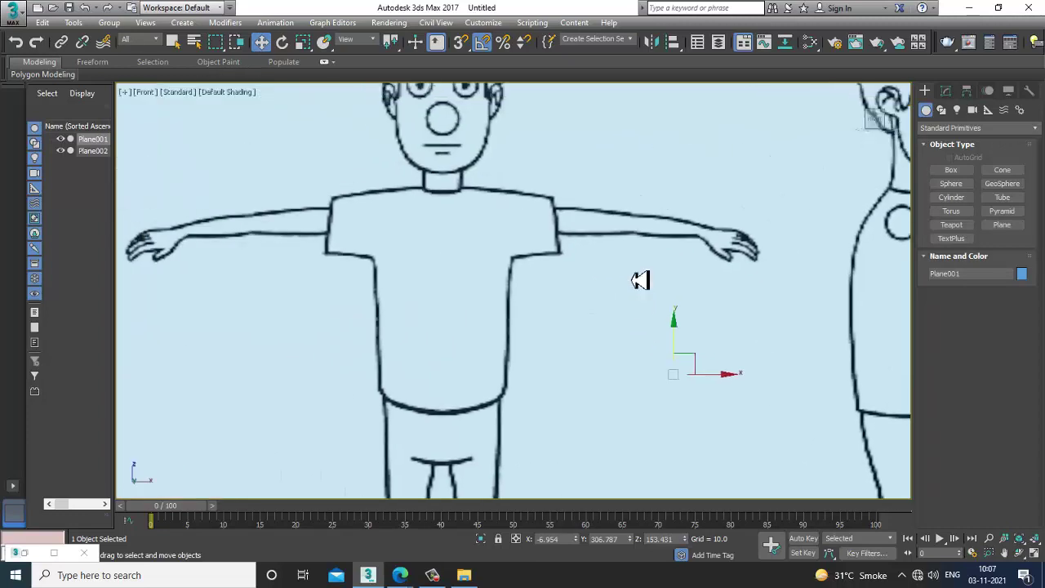
# Create a box about 53 long and 28 wide over one half of the front figure's chest, starting at the neckline centre
pyautogui.moveTo(546, 295); pyautogui.dragTo(546, 298, button='middle')
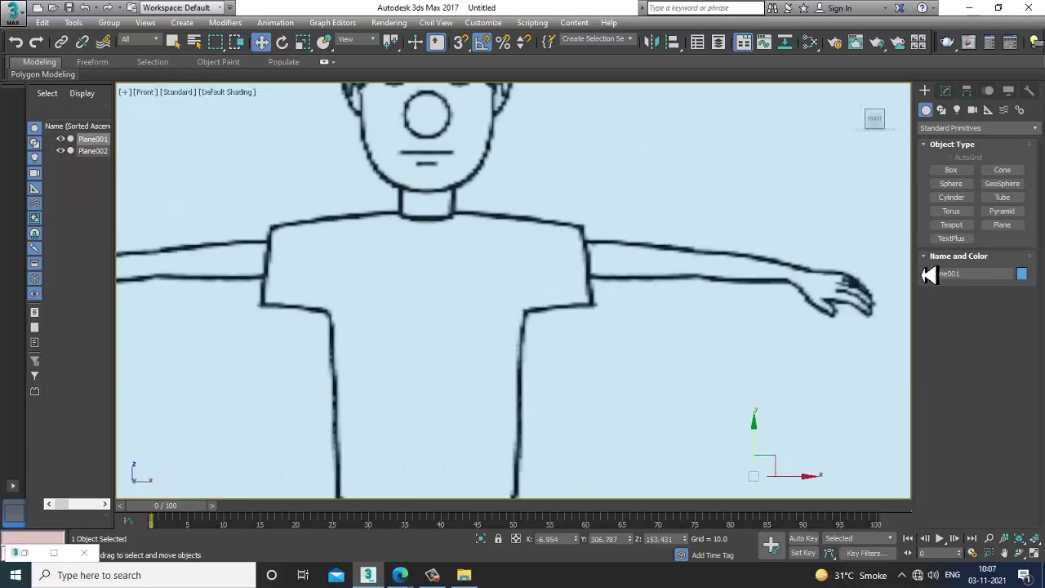
pyautogui.click(951, 170)
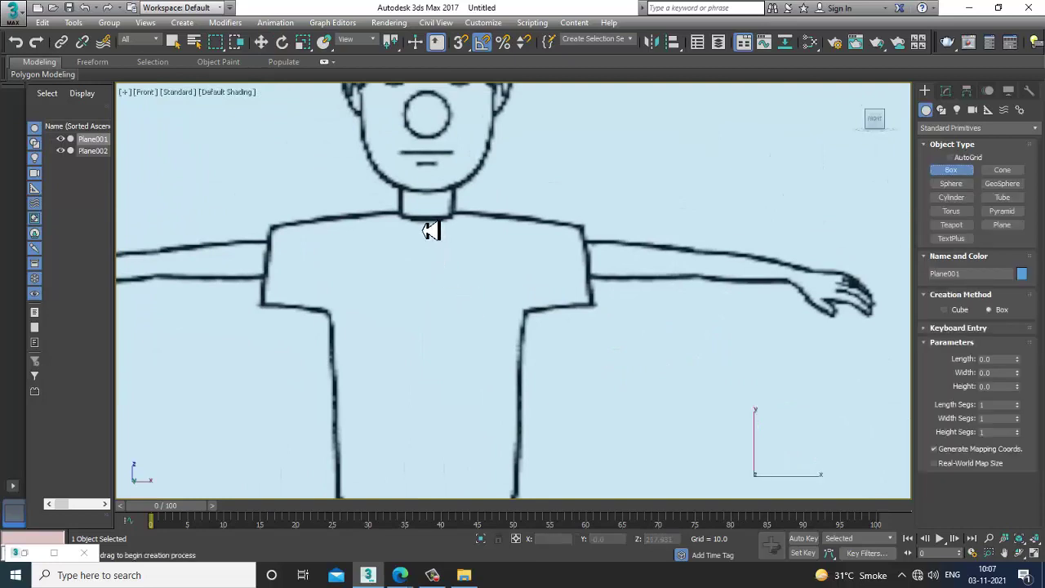
pyautogui.moveTo(421, 219); pyautogui.dragTo(459, 266)
pyautogui.moveTo(530, 418); pyautogui.dragTo(531, 429)
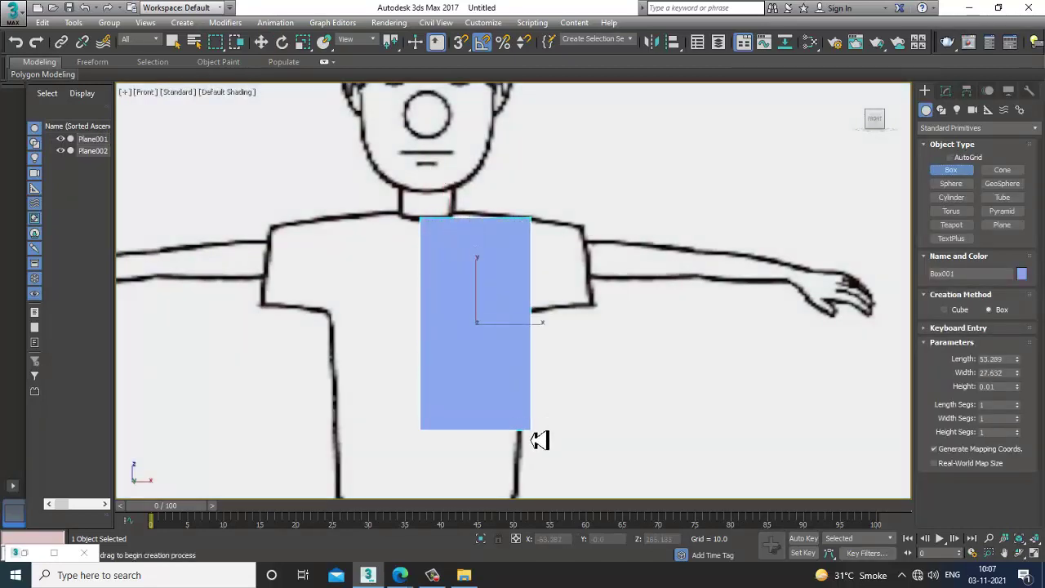
pyautogui.click(531, 386)
pyautogui.press('w')
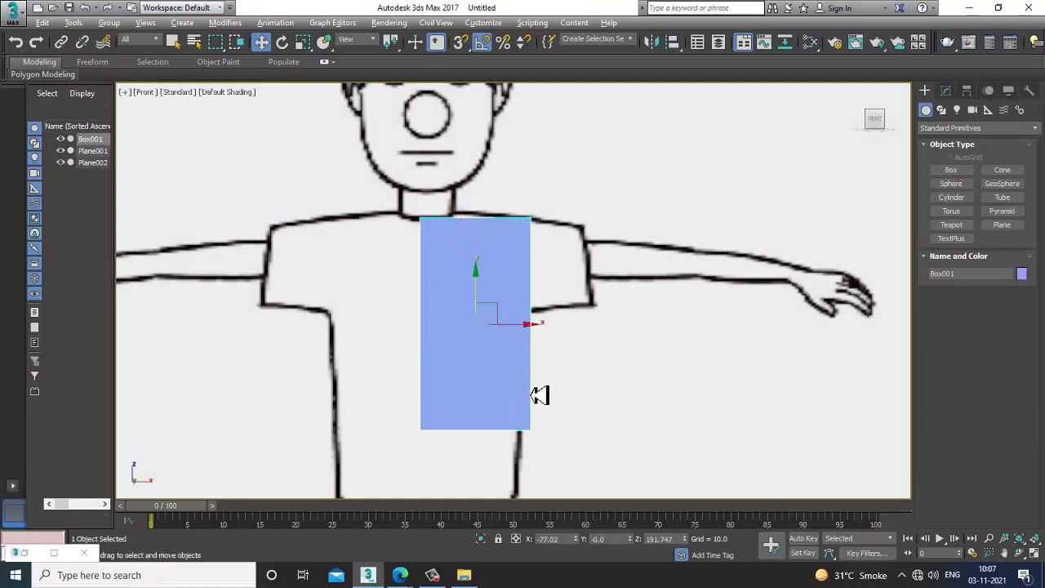
# Make the box see-through and move it in the Left view onto the side figure's torso, to about Y -76
pyautogui.hotkey('alt', 'x')
pyautogui.hotkey('alt', 'w')
pyautogui.moveTo(383, 387); pyautogui.dragTo(364, 387, button='middle')
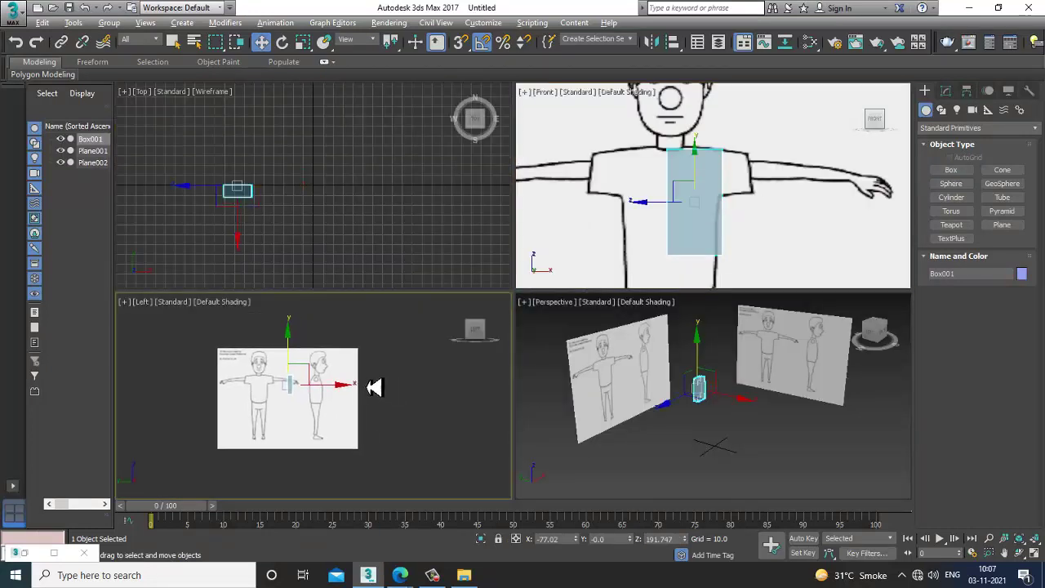
pyautogui.hotkey('alt', 'w')
pyautogui.moveTo(448, 388); pyautogui.dragTo(393, 384, button='middle')
pyautogui.scroll(3, 410, 345)
pyautogui.moveTo(396, 305); pyautogui.dragTo(396, 311, button='middle')
pyautogui.scroll(2, 406, 311)
pyautogui.moveTo(437, 248); pyautogui.dragTo(584, 260)
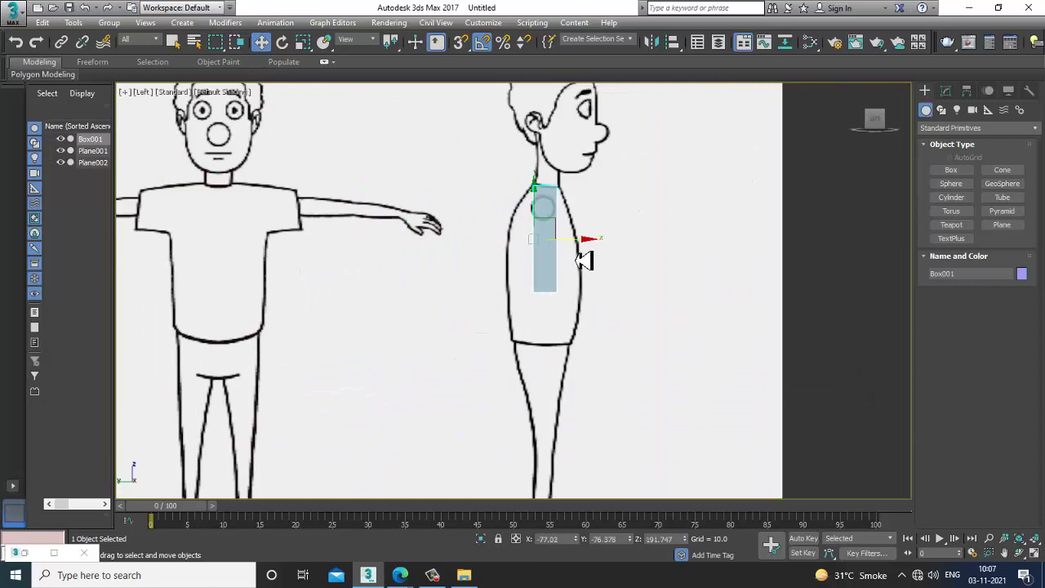
# Turn on Edged Faces in the Front view with the box over the chest
pyautogui.hotkey('alt', 'w')
pyautogui.rightClick(732, 239)
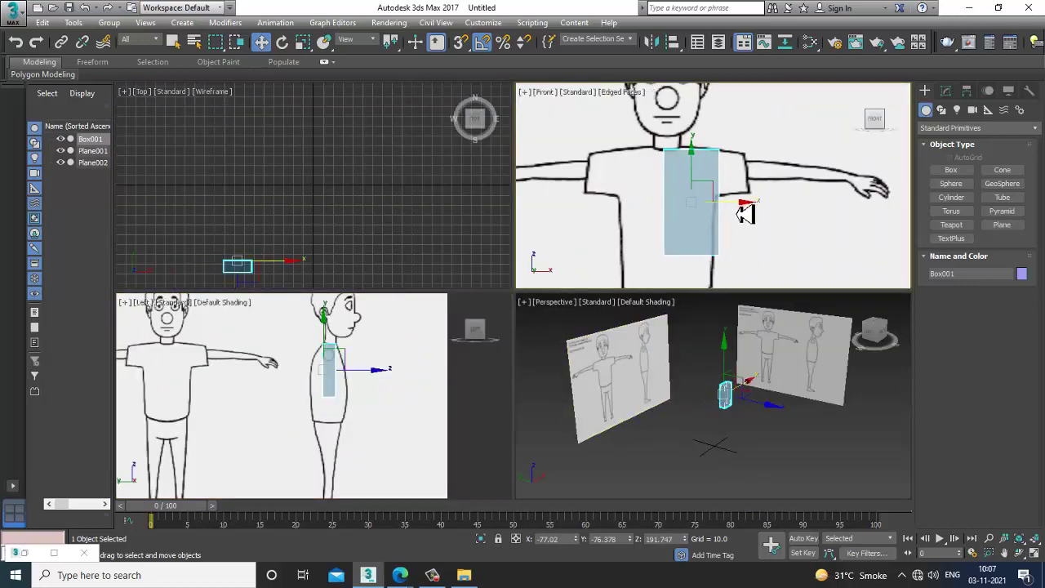
pyautogui.press('F4')
pyautogui.scroll(1, 724, 228)
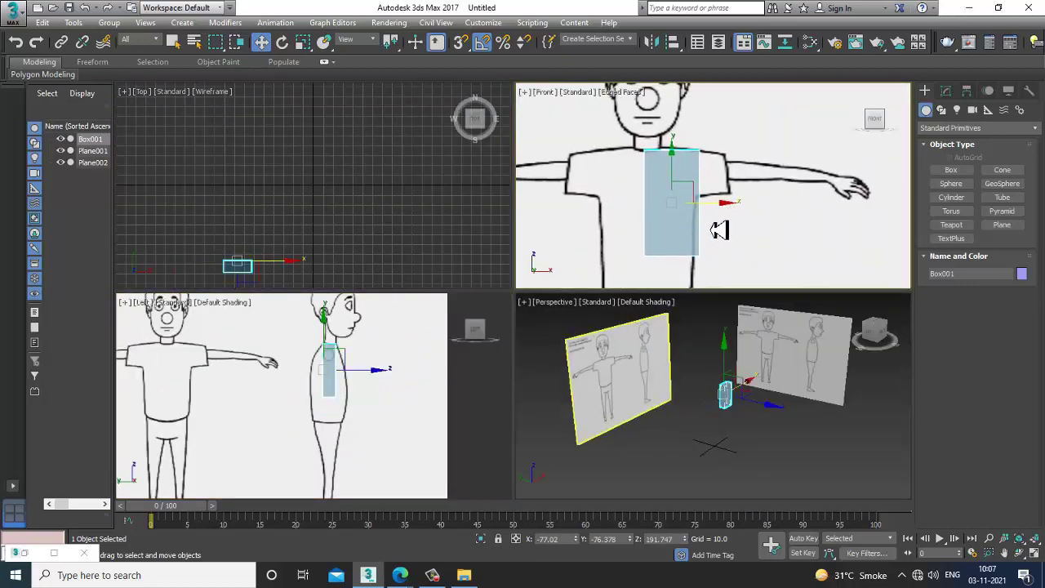
pyautogui.hotkey('alt', 'w')
pyautogui.scroll(4, 677, 236)
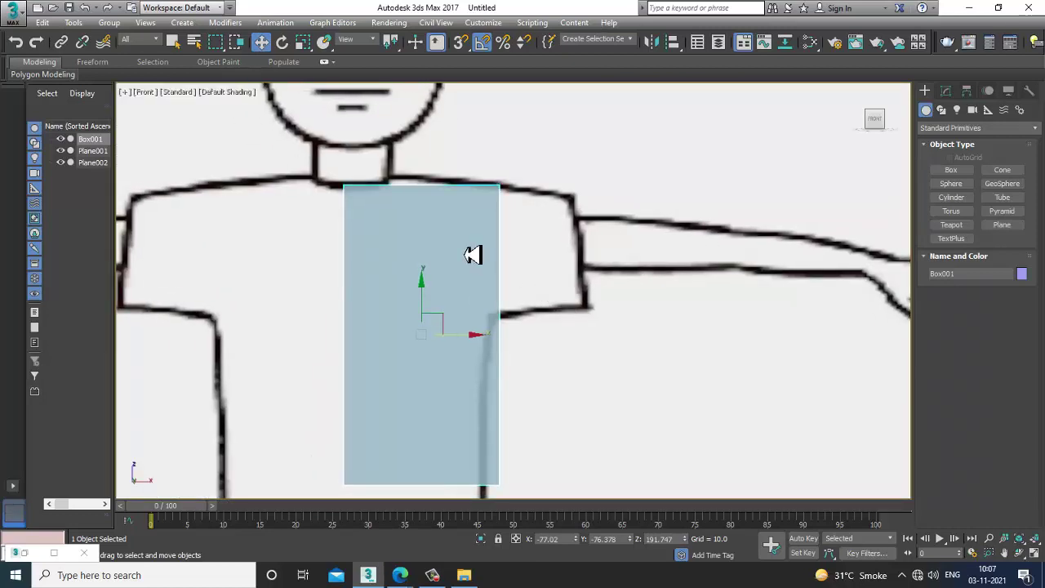
# Convert the box to an Editable Poly
pyautogui.rightClick(473, 255)
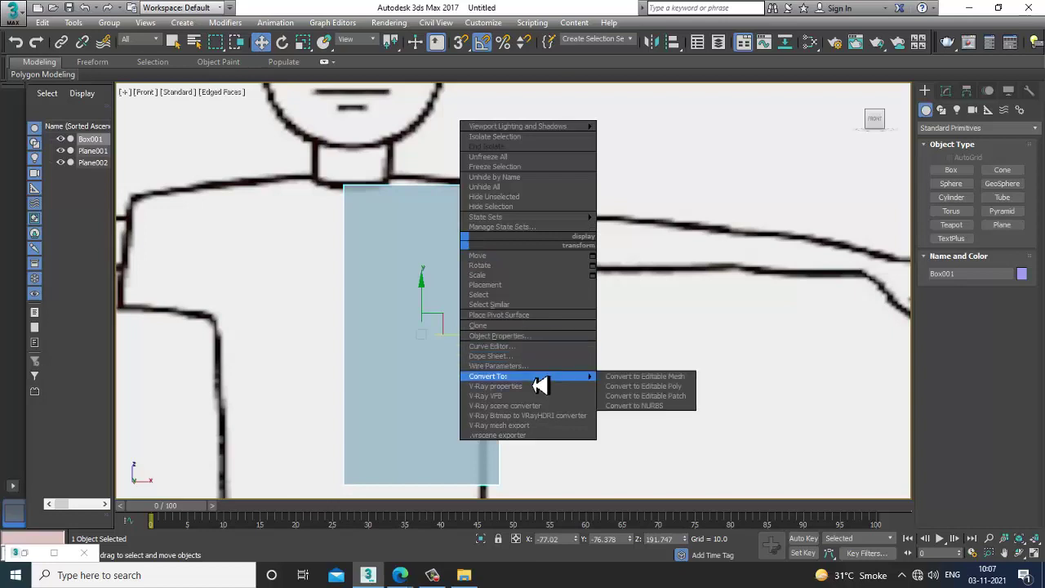
pyautogui.moveTo(578, 387)
pyautogui.click(648, 386)
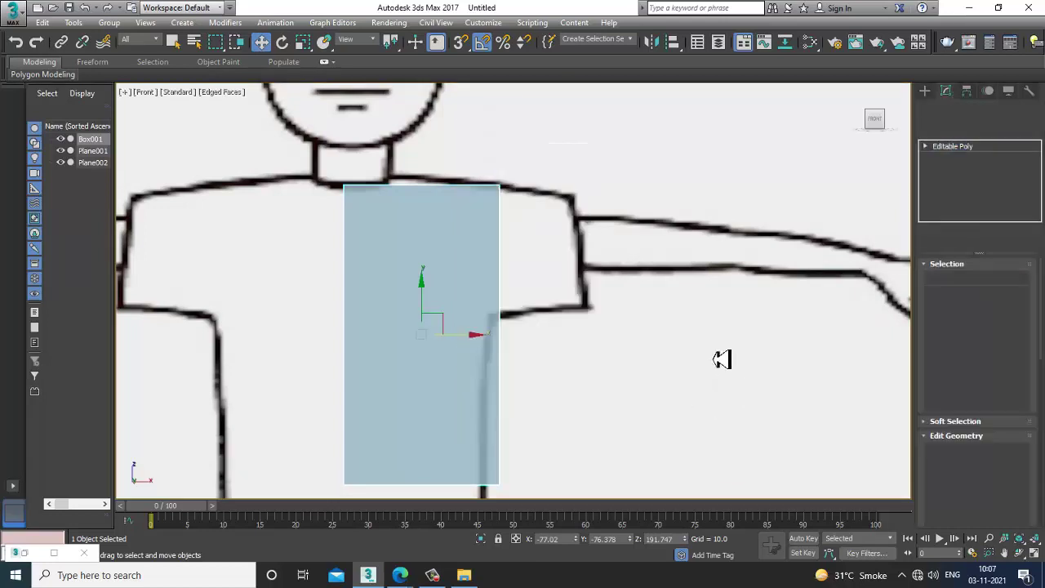
# Add a horizontal edge loop across the box at armpit level with Swift Loop
pyautogui.doubleClick(45, 63)
pyautogui.click(482, 80)
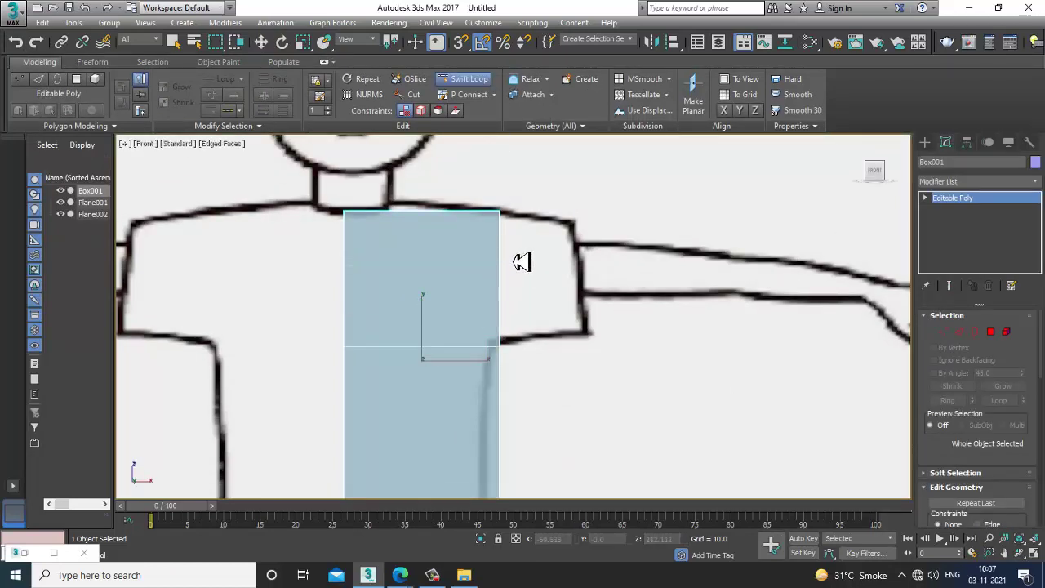
pyautogui.press('w')
# Move the box's upper outer vertices inward along X toward the neck, and raise all top vertices to the shoulder line
pyautogui.press('1')
pyautogui.click(497, 212)
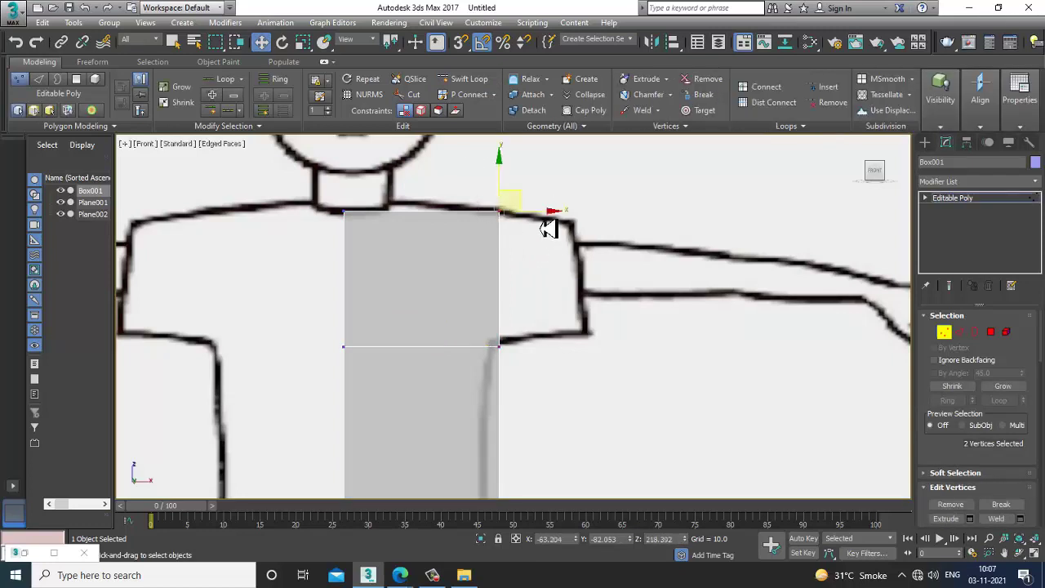
pyautogui.moveTo(531, 215); pyautogui.dragTo(430, 214)
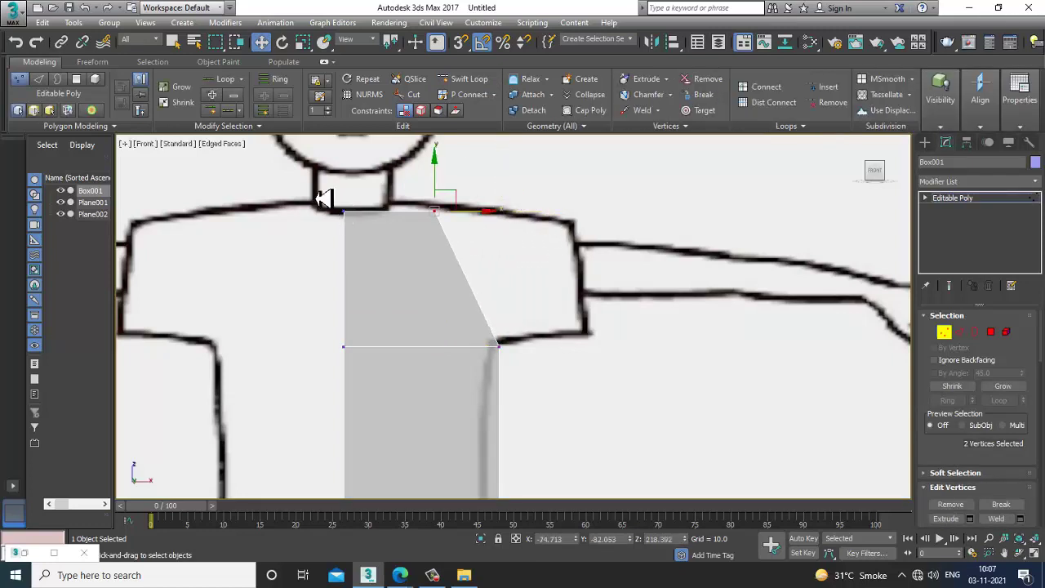
pyautogui.moveTo(493, 219); pyautogui.dragTo(485, 220)
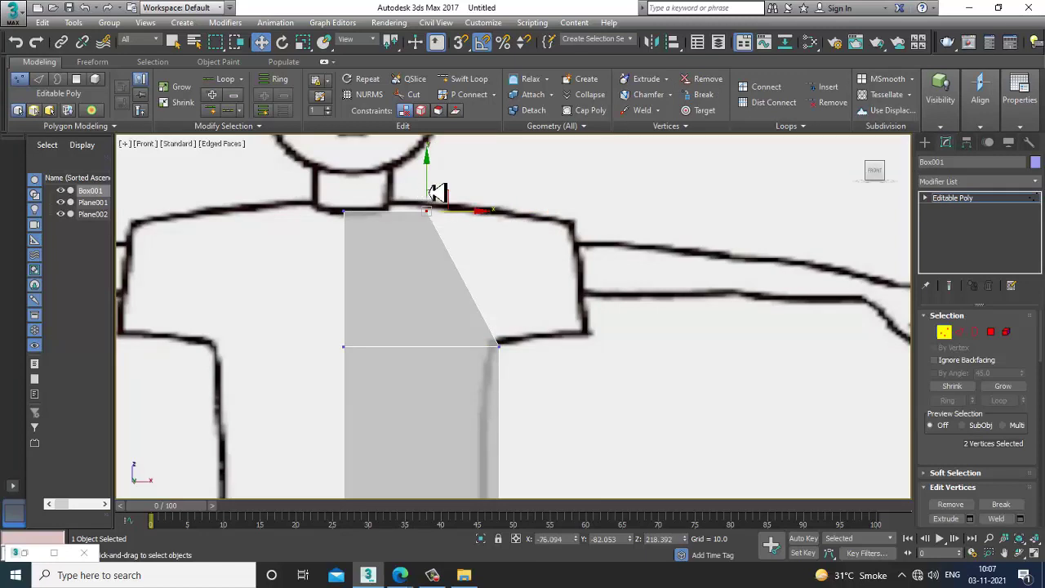
pyautogui.moveTo(333, 199); pyautogui.dragTo(435, 219)
pyautogui.moveTo(387, 187); pyautogui.dragTo(388, 180)
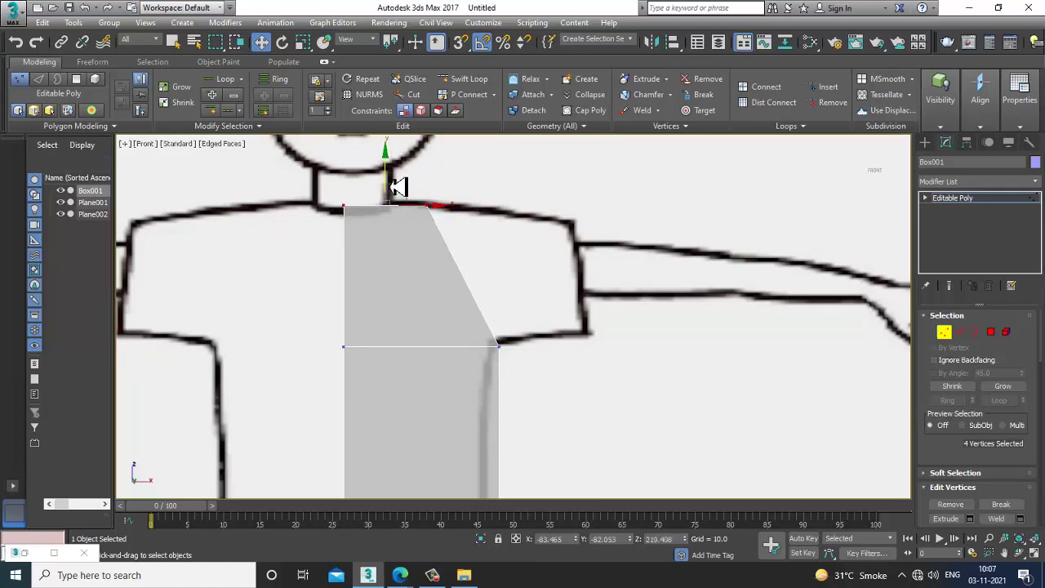
# Move the box's outer armpit-level and bottom vertices onto the shirt's side outline in the Front view
pyautogui.moveTo(489, 346); pyautogui.dragTo(477, 275, button='middle')
pyautogui.moveTo(476, 270); pyautogui.dragTo(519, 284)
pyautogui.moveTo(469, 395); pyautogui.dragTo(521, 448)
# In the Left view with Edged Faces on, move the armpit-level back and front vertices out to the torso's side profile
pyautogui.hotkey('alt', 'w')
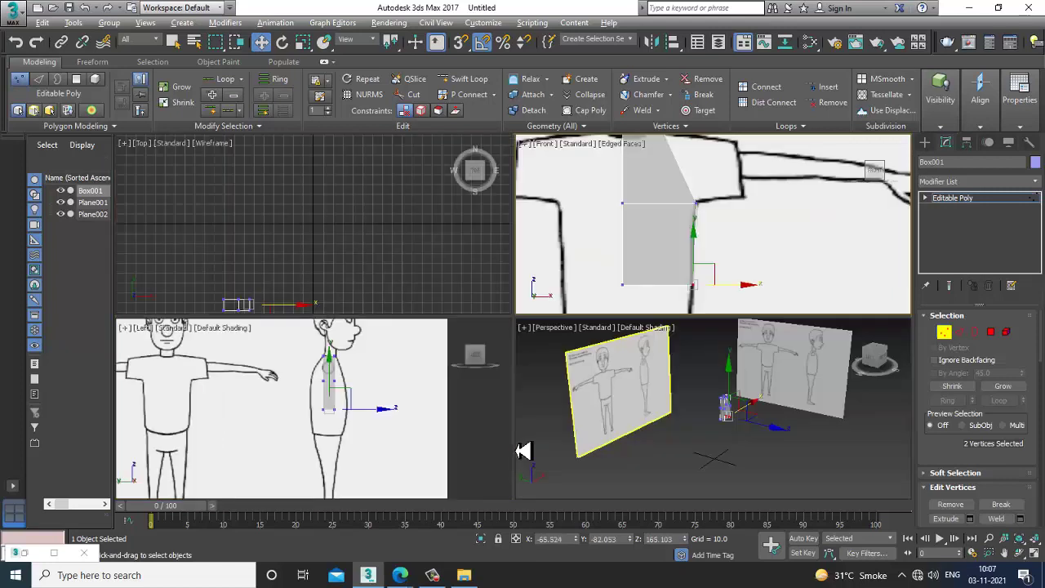
pyautogui.moveTo(402, 387); pyautogui.dragTo(384, 381, button='middle')
pyautogui.hotkey('alt', 'w')
pyautogui.scroll(4, 460, 315)
pyautogui.moveTo(506, 301); pyautogui.dragTo(518, 336, button='middle')
pyautogui.press('F4')
pyautogui.scroll(3, 564, 337)
pyautogui.moveTo(592, 388); pyautogui.dragTo(528, 374)
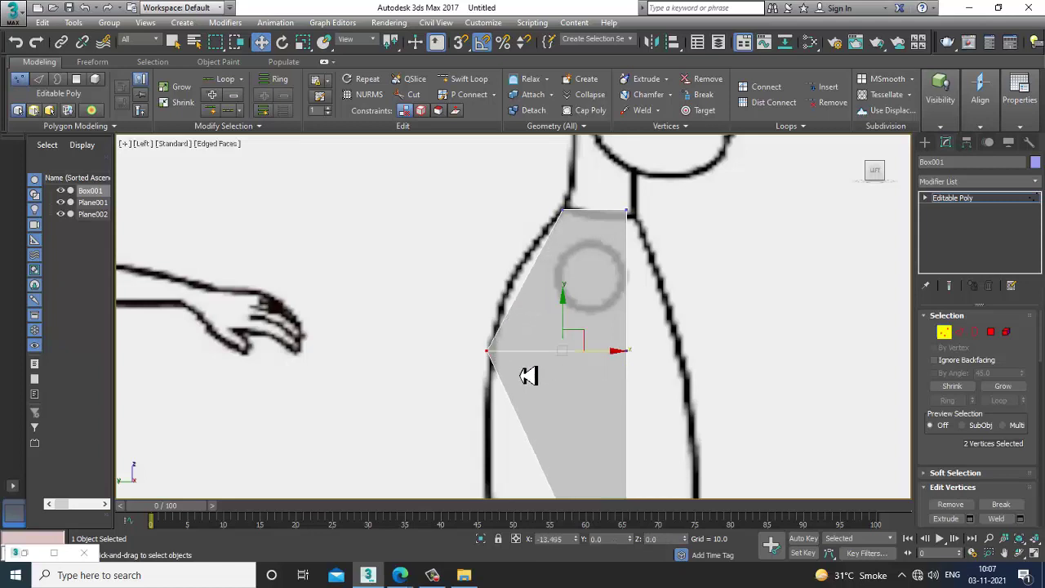
pyautogui.moveTo(603, 337); pyautogui.dragTo(725, 364)
# Move the box's bottom back and front vertices out to the torso's side profile in the Left view
pyautogui.moveTo(724, 363); pyautogui.dragTo(649, 138, button='middle')
pyautogui.moveTo(520, 234); pyautogui.dragTo(517, 289)
pyautogui.moveTo(517, 289); pyautogui.dragTo(481, 351, button='middle')
pyautogui.moveTo(565, 311); pyautogui.dragTo(688, 356)
pyautogui.scroll(-5, 688, 352)
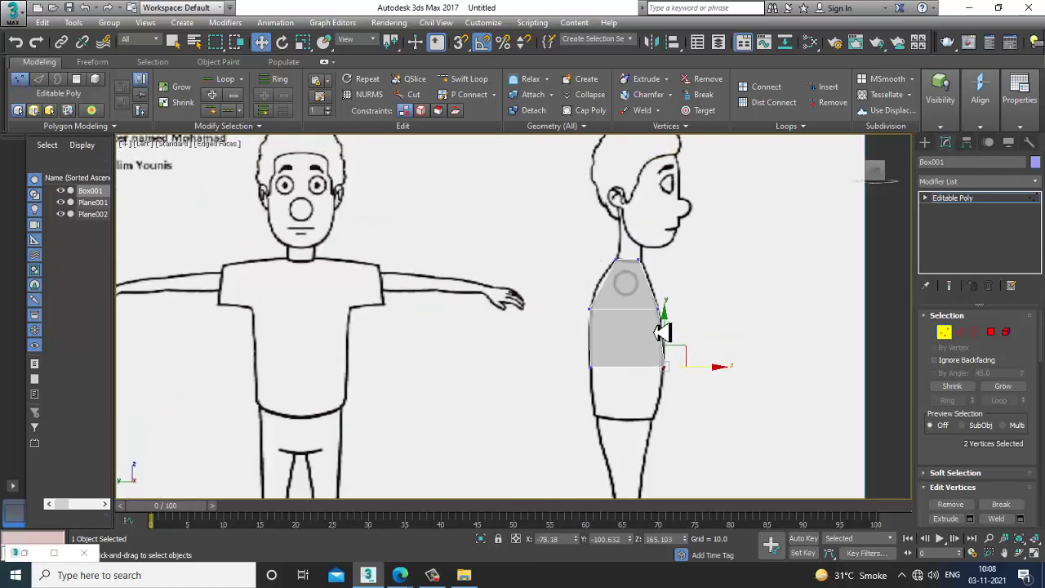
# Extrude the torso's bottom polygon downward by 17.908 toward the shirt hem in the Front view
pyautogui.hotkey('alt', 'w')
pyautogui.moveTo(731, 230); pyautogui.dragTo(694, 220, button='middle')
pyautogui.hotkey('alt', 'w')
pyautogui.scroll(-3, 553, 228)
pyautogui.moveTo(469, 322); pyautogui.dragTo(533, 287, button='middle')
pyautogui.moveTo(535, 341); pyautogui.dragTo(621, 329, button='middle')
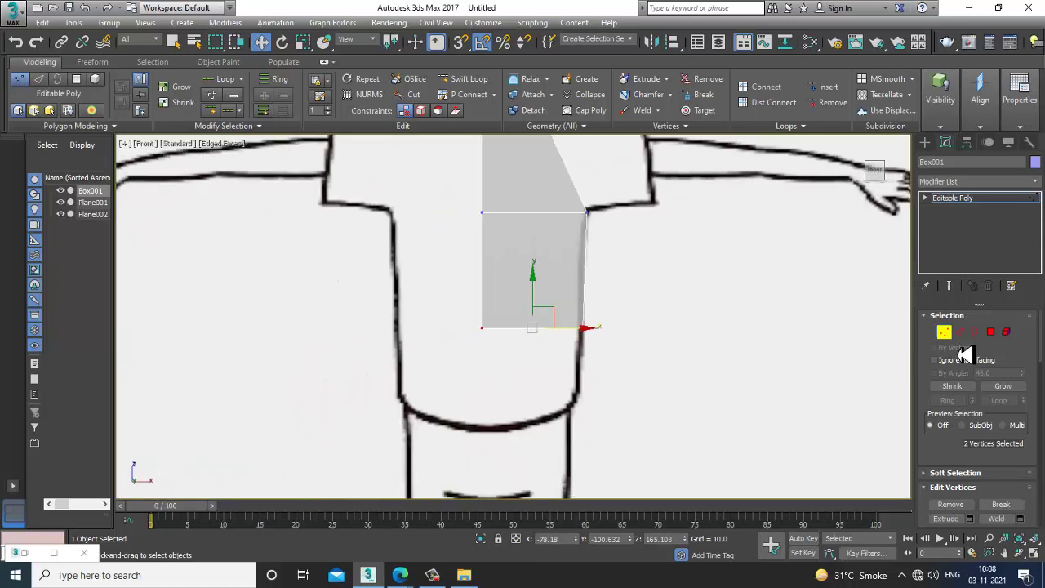
pyautogui.click(990, 331)
pyautogui.moveTo(458, 365); pyautogui.dragTo(388, 179)
pyautogui.moveTo(635, 269)
pyautogui.mouseDown(button='middle')
pyautogui.moveTo(639, 193)
pyautogui.moveTo(625, 322)
pyautogui.moveTo(620, 281)
pyautogui.mouseUp(button='middle')
pyautogui.scroll(-2, 637, 195)
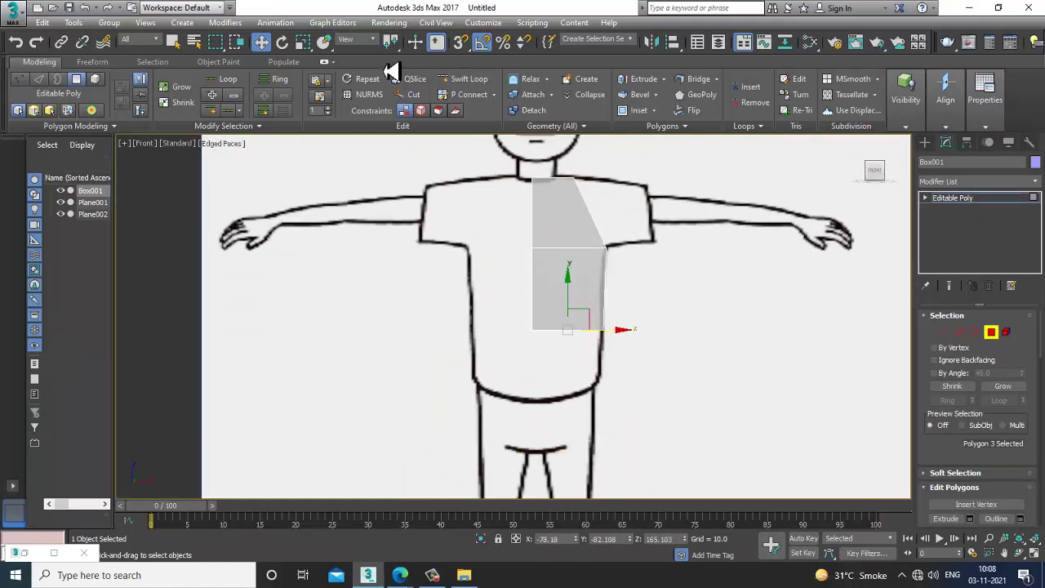
pyautogui.moveTo(949, 460); pyautogui.dragTo(947, 360)
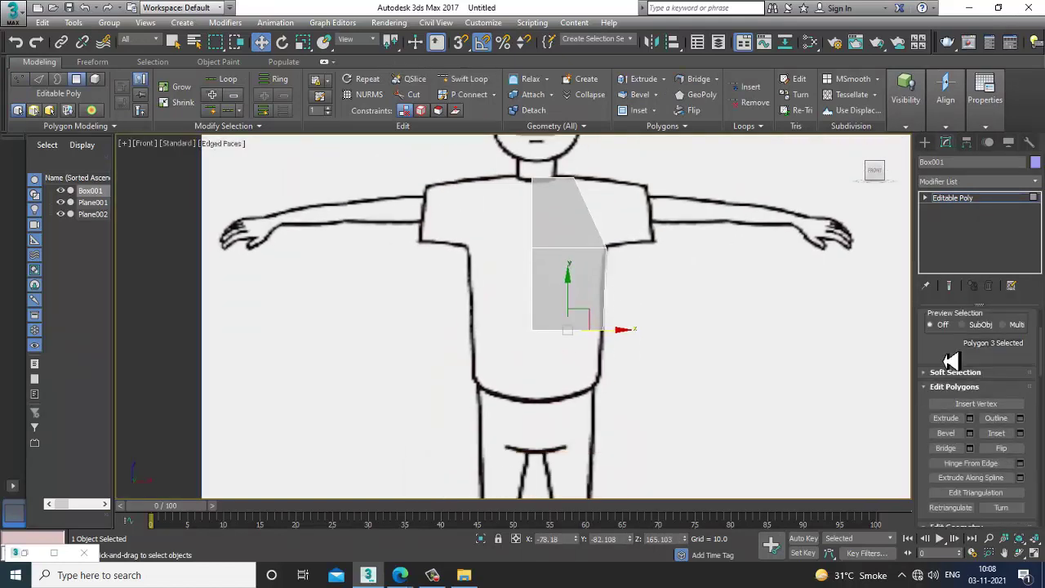
pyautogui.click(969, 417)
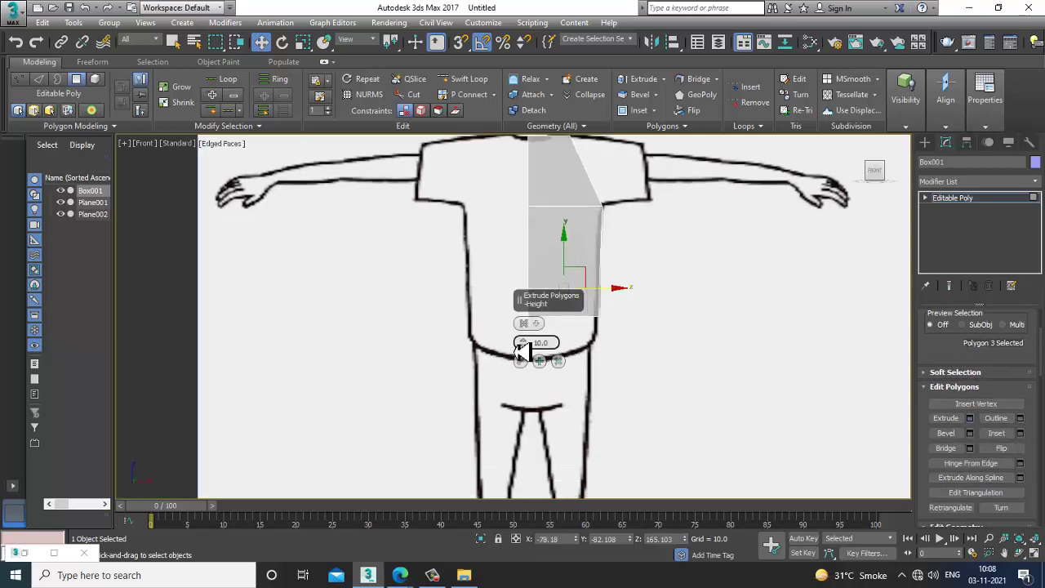
pyautogui.moveTo(524, 347); pyautogui.dragTo(528, 329)
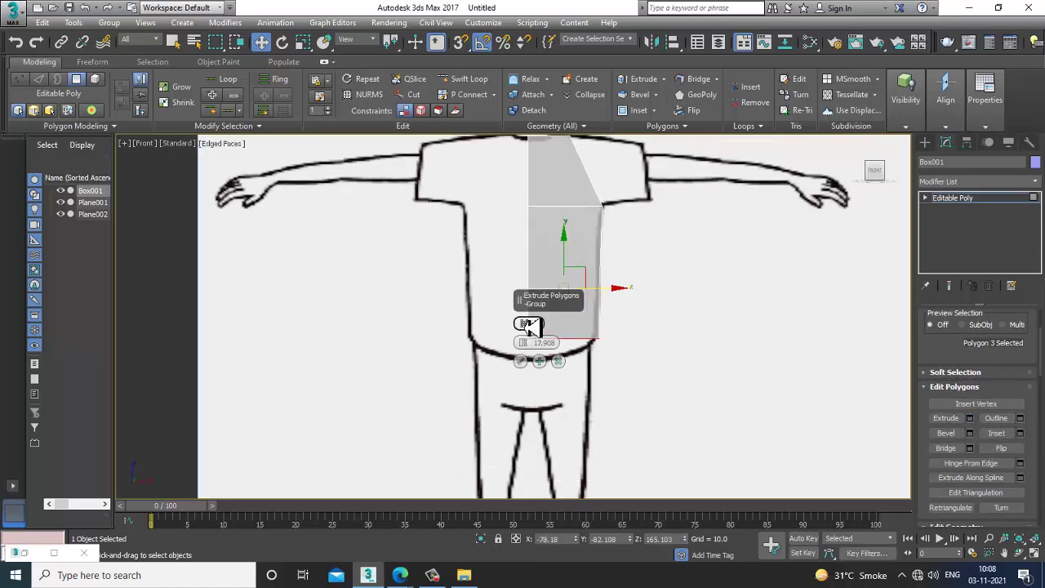
pyautogui.click(521, 361)
# Move the extruded bottom back and front vertices inward to match the shirt's side profile in the Left view
pyautogui.hotkey('alt', 'w')
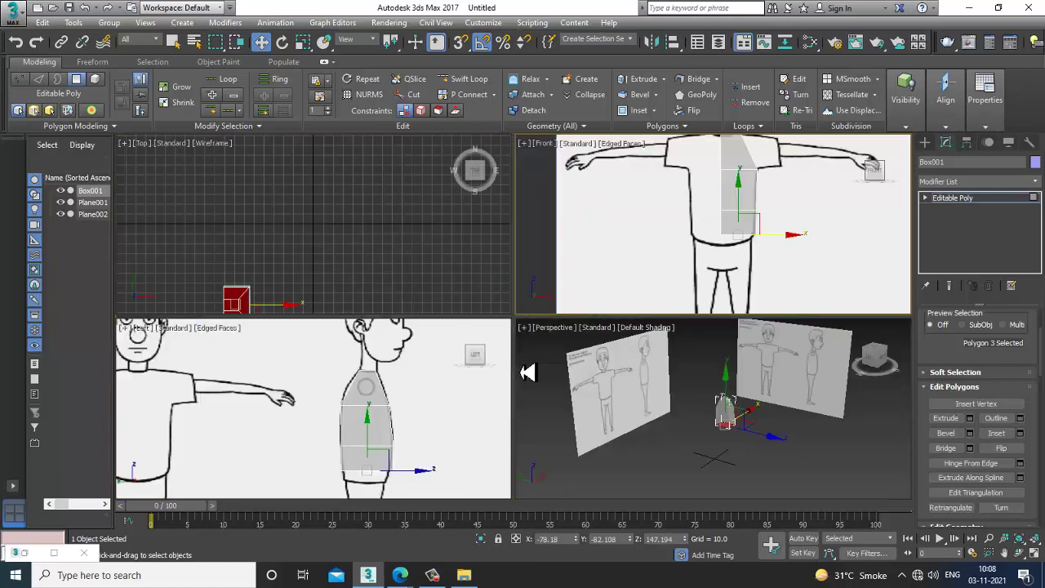
pyautogui.hotkey('alt', 'w')
pyautogui.moveTo(439, 397); pyautogui.dragTo(448, 342, button='middle')
pyautogui.hotkey('alt', 'w')
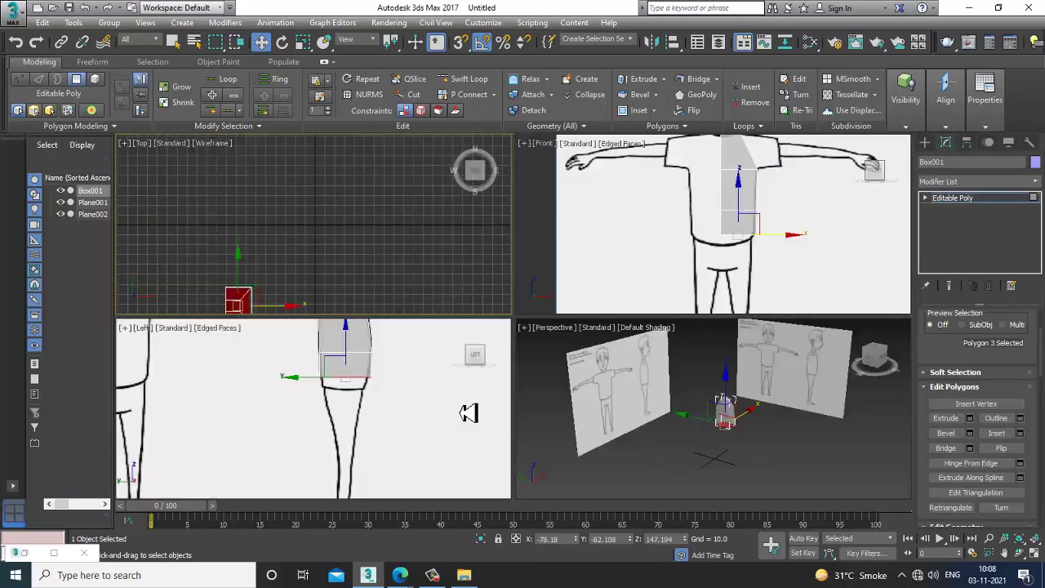
pyautogui.moveTo(469, 413); pyautogui.dragTo(451, 365, button='middle')
pyautogui.hotkey('alt', 'w')
pyautogui.scroll(6, 602, 233)
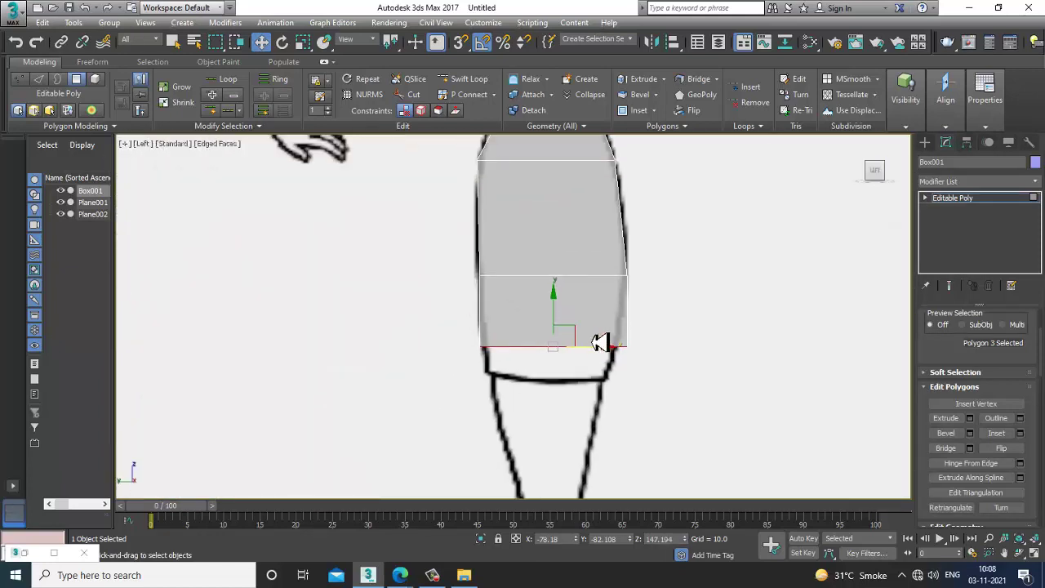
pyautogui.press('1')
pyautogui.moveTo(459, 321); pyautogui.dragTo(529, 380)
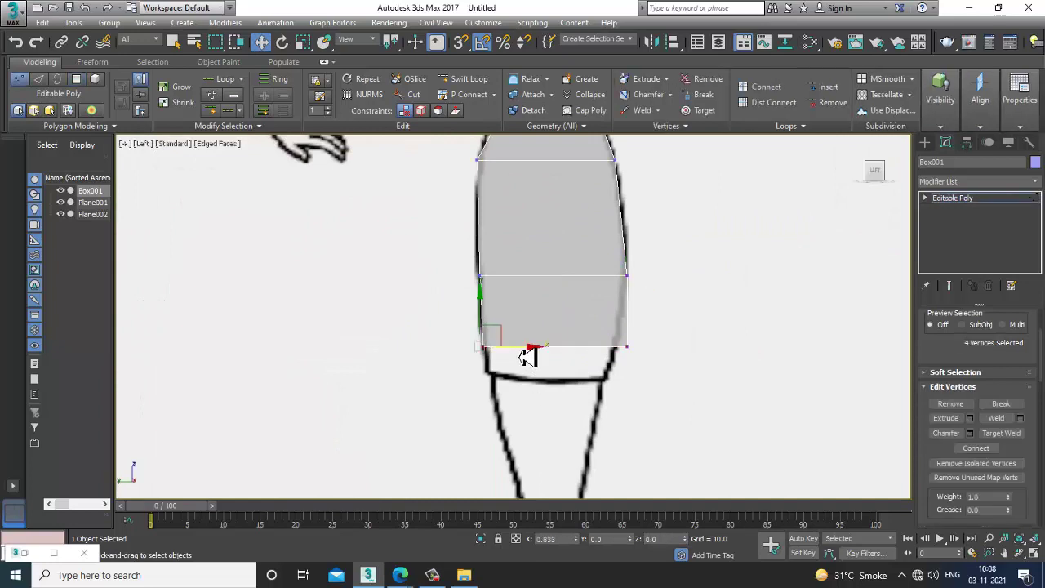
pyautogui.moveTo(615, 319); pyautogui.dragTo(662, 346)
pyautogui.scroll(-2, 681, 366)
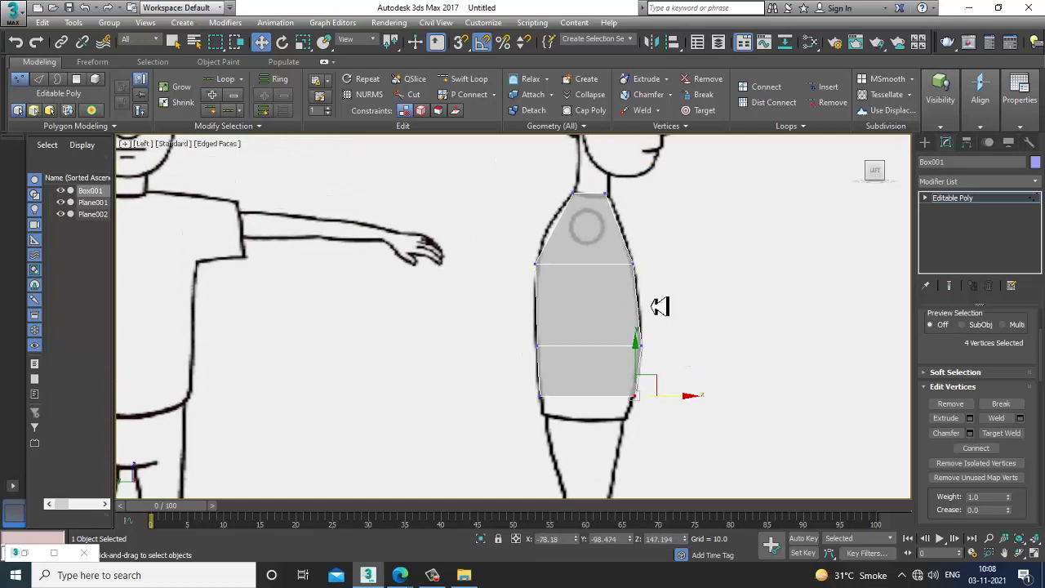
pyautogui.moveTo(660, 295); pyautogui.dragTo(655, 317, button='middle')
pyautogui.hotkey('alt', 'w')
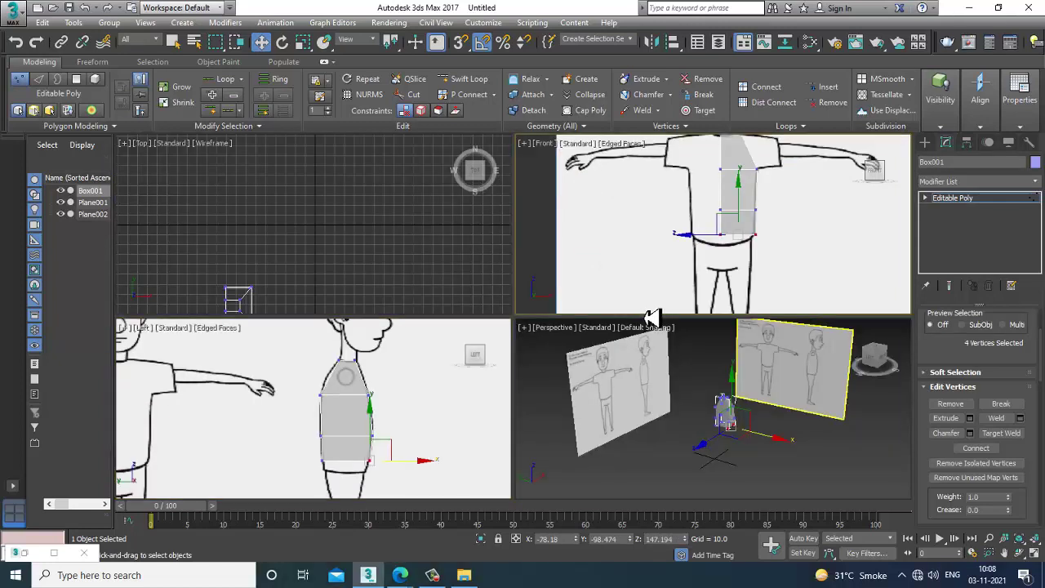
# Save the scene as chracter_1.max in a new folder named Character inside the November 2021 folder
pyautogui.hotkey('ctrl', 's')
pyautogui.click(54, 204)
pyautogui.doubleClick(282, 240)
pyautogui.doubleClick(106, 84)
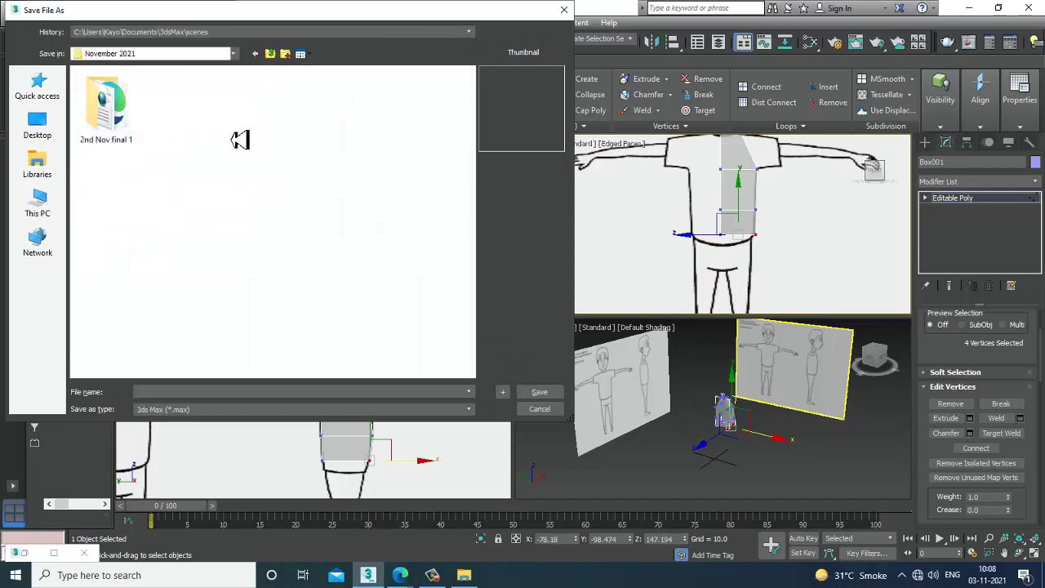
pyautogui.click(286, 55)
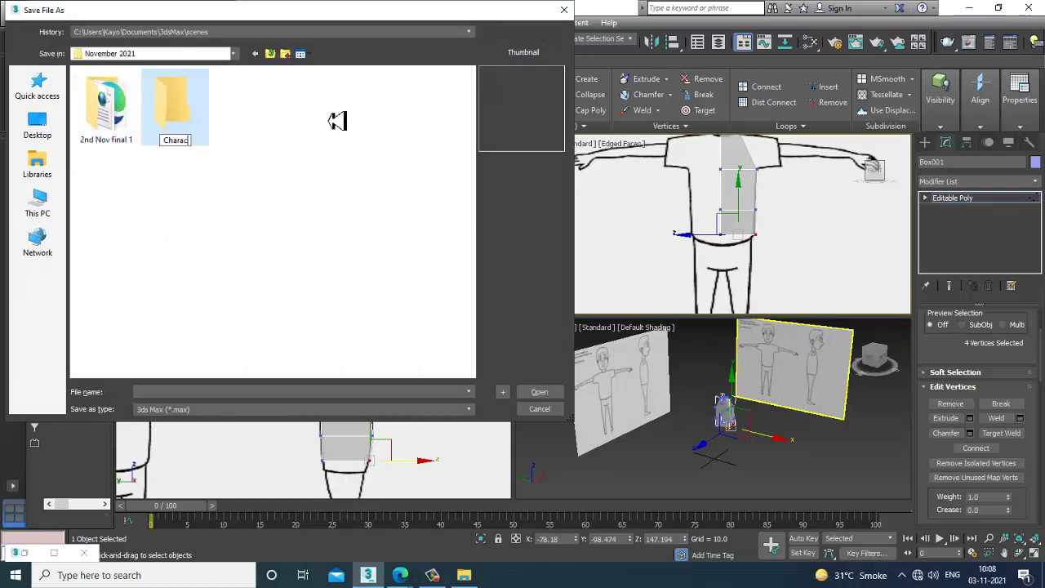
pyautogui.press('Return')
pyautogui.press('Return')
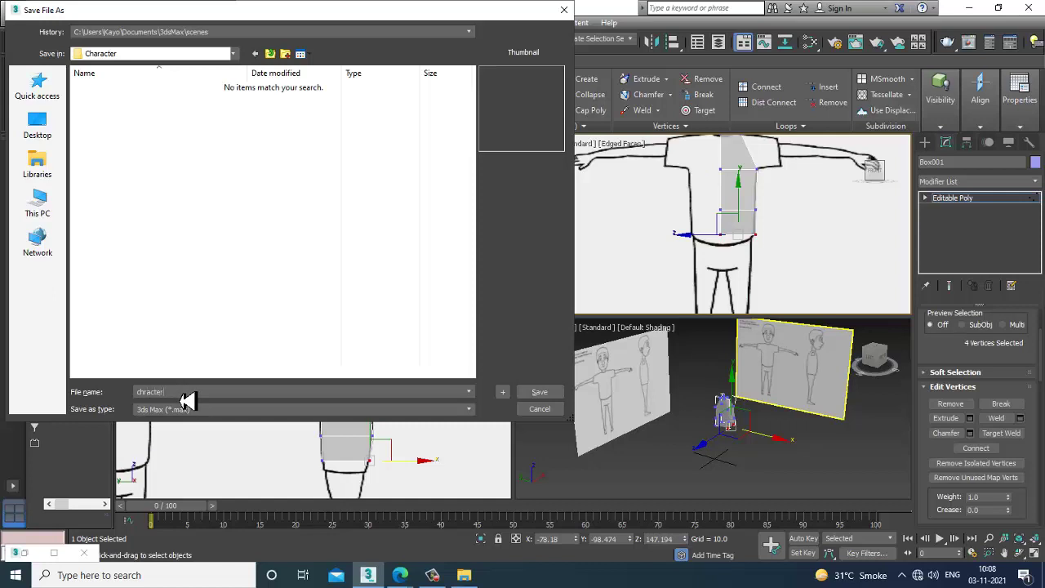
pyautogui.press('Return')
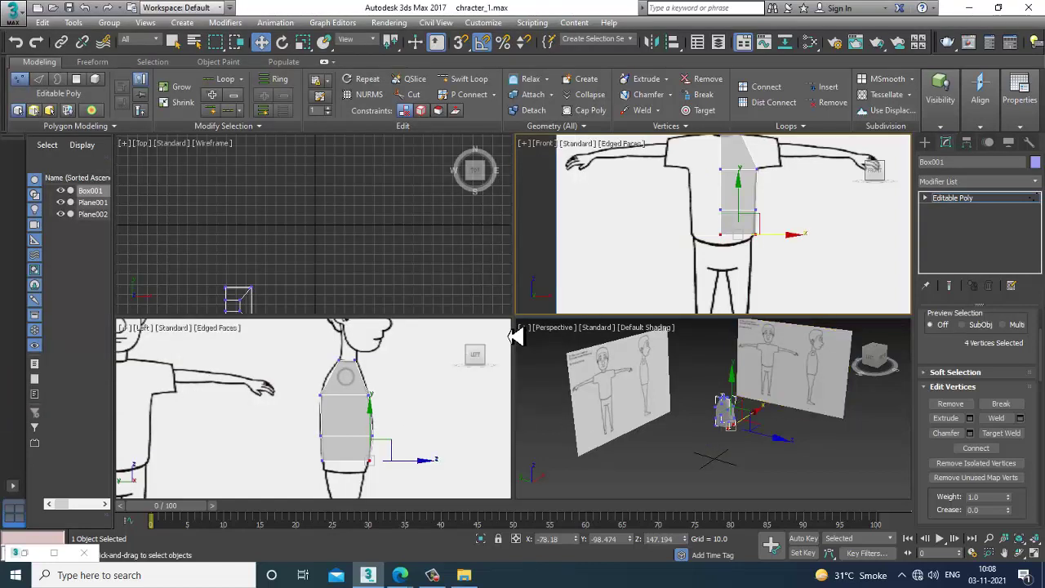
# Extrude the torso's bottom polygon downward by 24.487 to the crotch line in the Front view
pyautogui.scroll(3, 697, 256)
pyautogui.hotkey('alt', 'w')
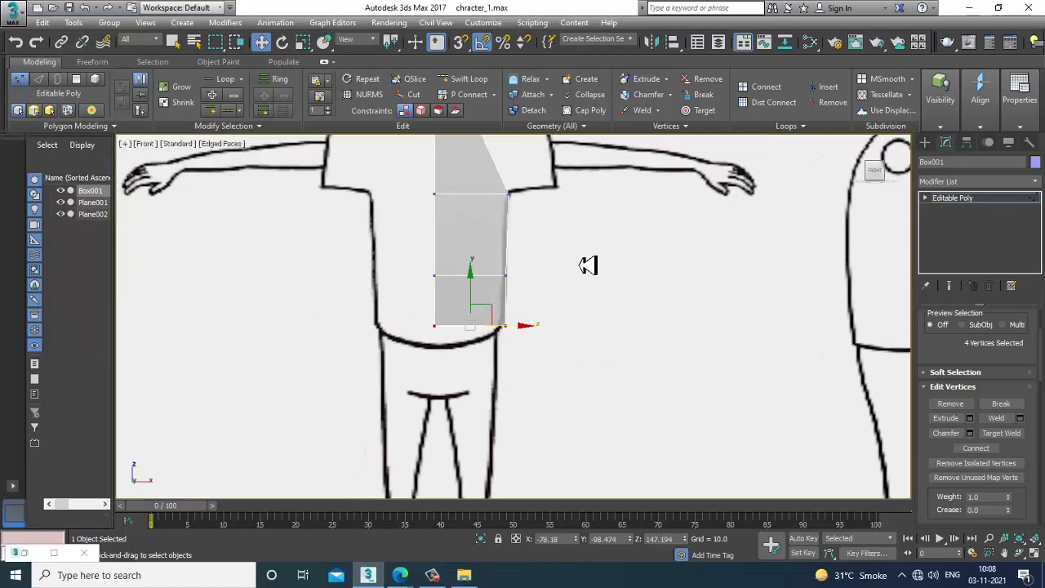
pyautogui.scroll(3, 588, 264)
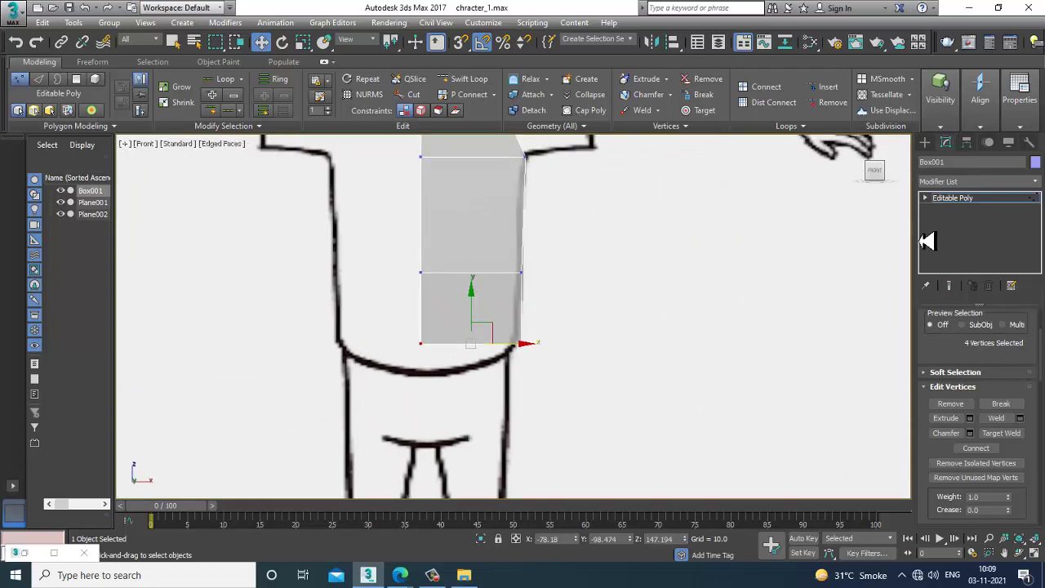
pyautogui.press('4')
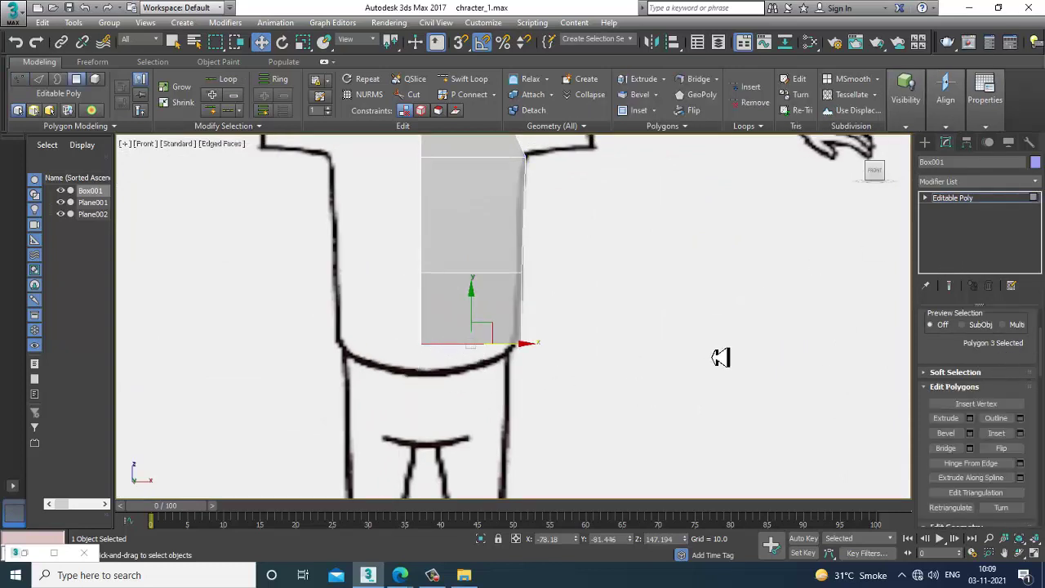
pyautogui.click(970, 417)
pyautogui.moveTo(625, 375); pyautogui.dragTo(618, 266, button='middle')
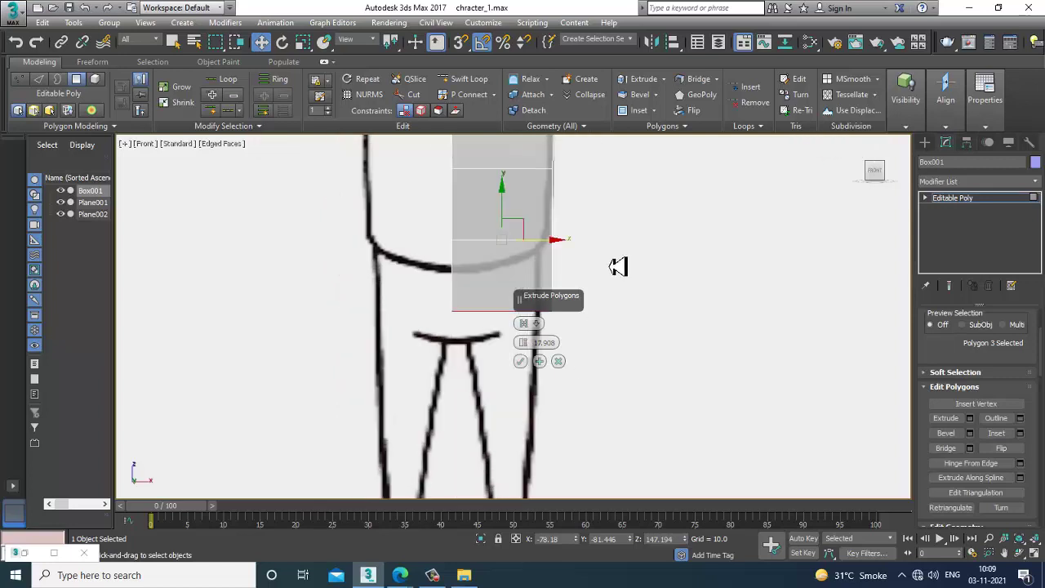
pyautogui.moveTo(523, 342); pyautogui.dragTo(531, 325)
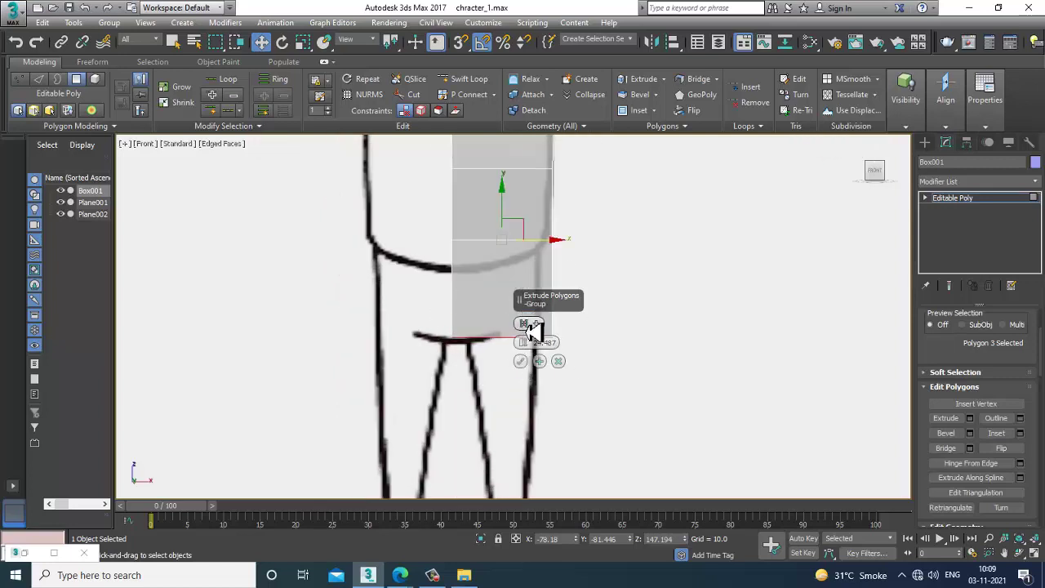
pyautogui.click(521, 361)
# Move the outer vertices at the crotch line inward along X to the top of the inner leg
pyautogui.moveTo(531, 366); pyautogui.dragTo(569, 332, button='middle')
pyautogui.scroll(2, 568, 332)
pyautogui.press('1')
pyautogui.moveTo(604, 267); pyautogui.dragTo(617, 277, button='middle')
pyautogui.moveTo(574, 378); pyautogui.dragTo(578, 363)
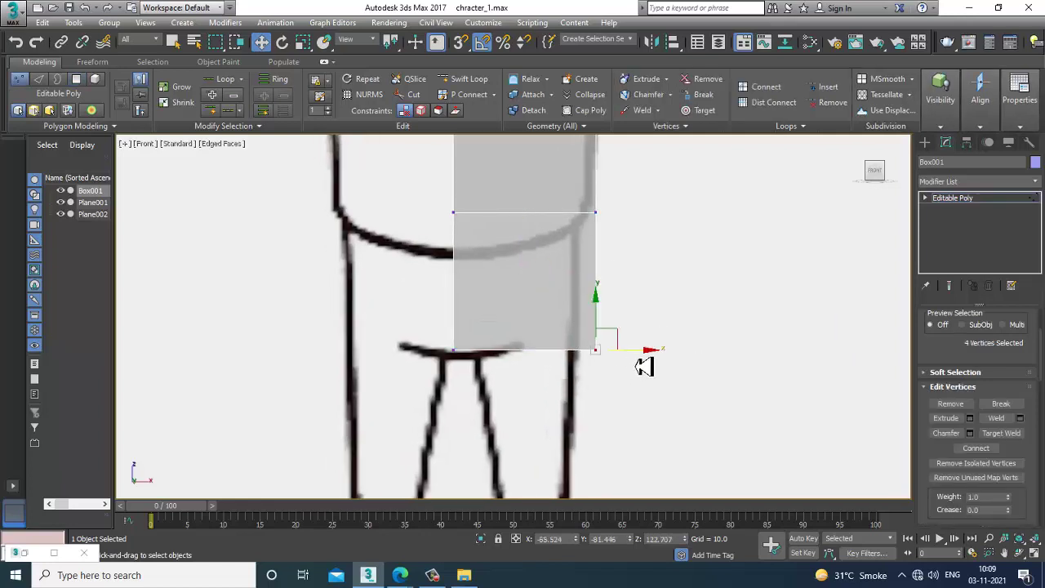
pyautogui.moveTo(649, 356); pyautogui.dragTo(529, 353)
# Move the outer hem-level vertices inward onto the shirt outline, and fine-tune the crotch's outer vertices along X
pyautogui.moveTo(558, 282); pyautogui.dragTo(595, 354, button='middle')
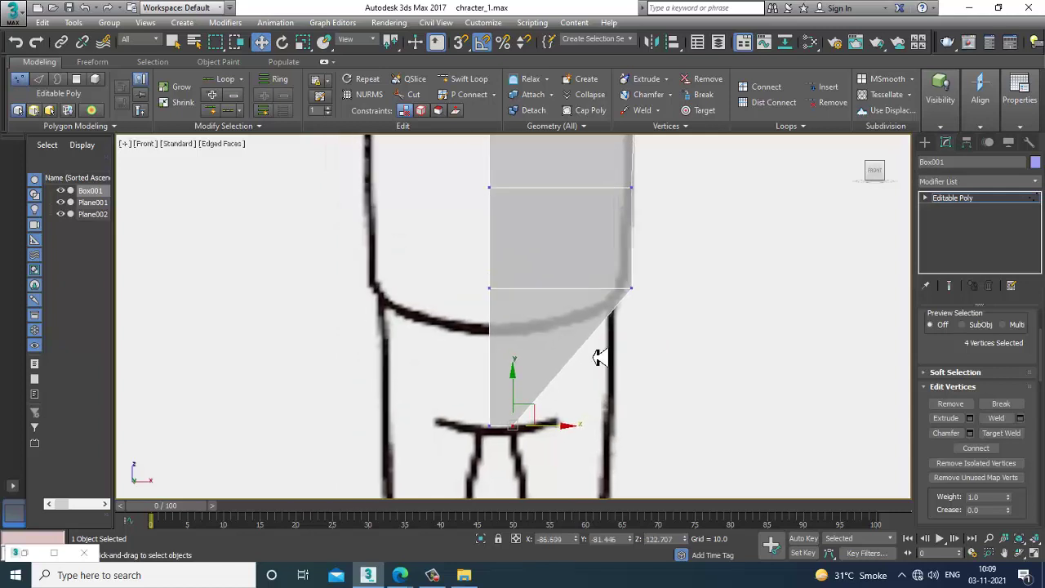
pyautogui.scroll(2, 601, 347)
pyautogui.moveTo(604, 243); pyautogui.dragTo(723, 318)
pyautogui.moveTo(695, 273); pyautogui.dragTo(683, 272)
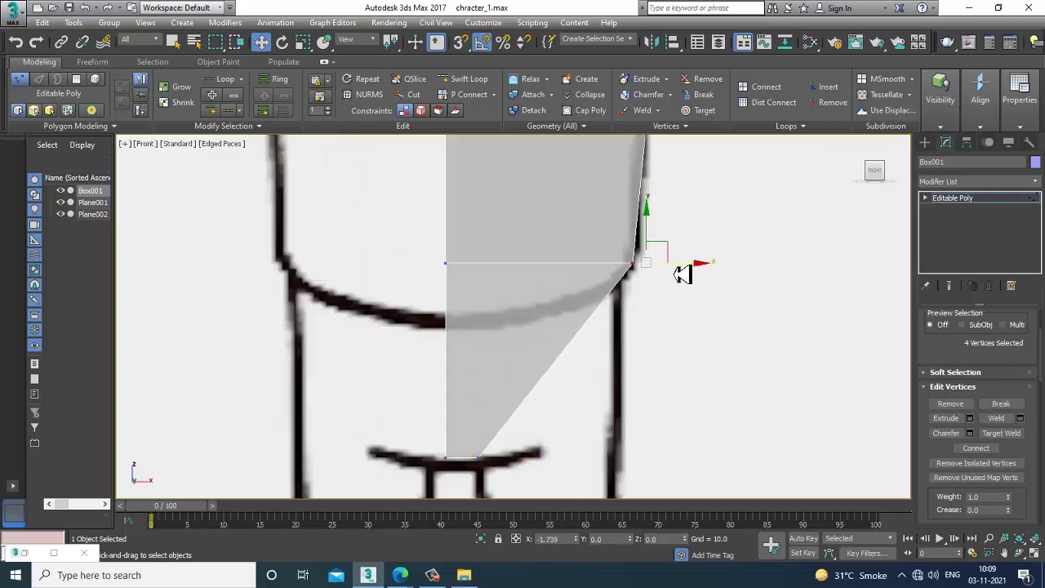
pyautogui.scroll(-2, 583, 311)
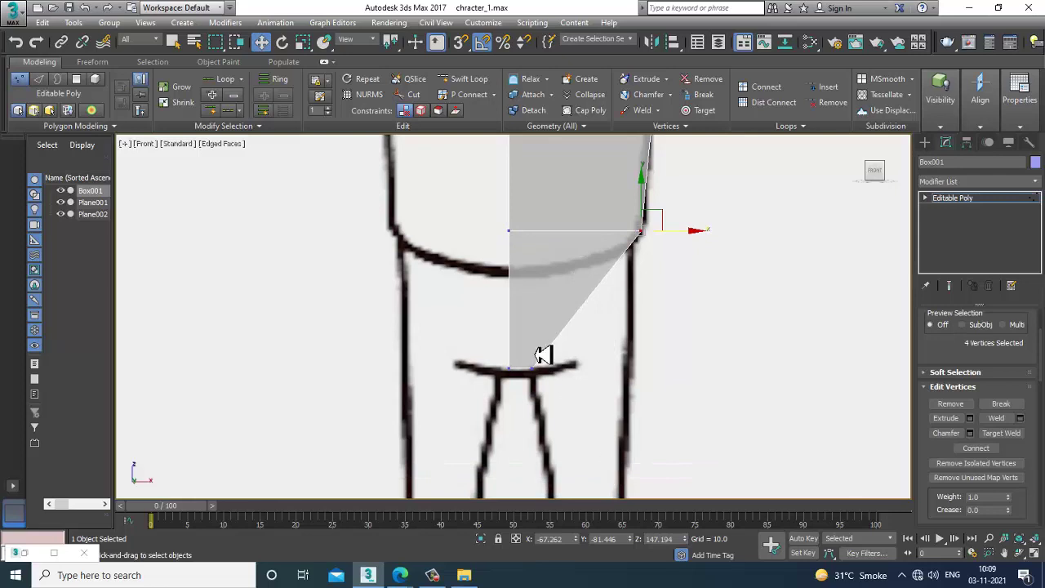
pyautogui.moveTo(542, 356); pyautogui.dragTo(557, 349, button='middle')
pyautogui.moveTo(542, 356); pyautogui.dragTo(573, 371)
# Move the crotch-level back and front vertices inward in the Left view to taper the hips toward the leg profile
pyautogui.hotkey('alt', 'w')
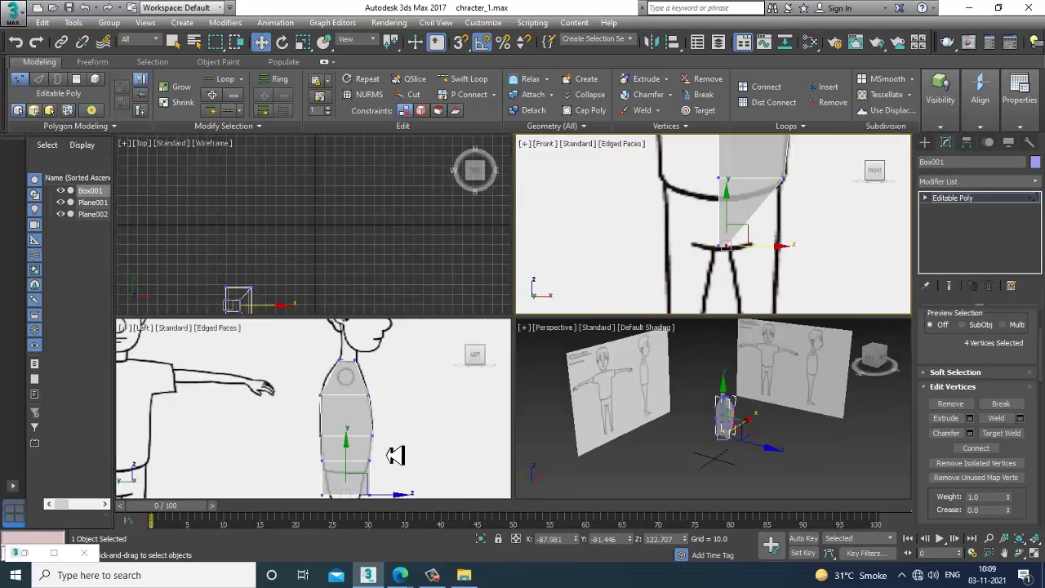
pyautogui.moveTo(395, 457); pyautogui.dragTo(370, 354, button='middle')
pyautogui.hotkey('alt', 'w')
pyautogui.moveTo(492, 307); pyautogui.dragTo(509, 378, button='middle')
pyautogui.moveTo(432, 322); pyautogui.dragTo(618, 345)
pyautogui.hotkey('alt', 'w')
pyautogui.moveTo(781, 238); pyautogui.dragTo(721, 270, button='middle')
pyautogui.hotkey('alt', 'w')
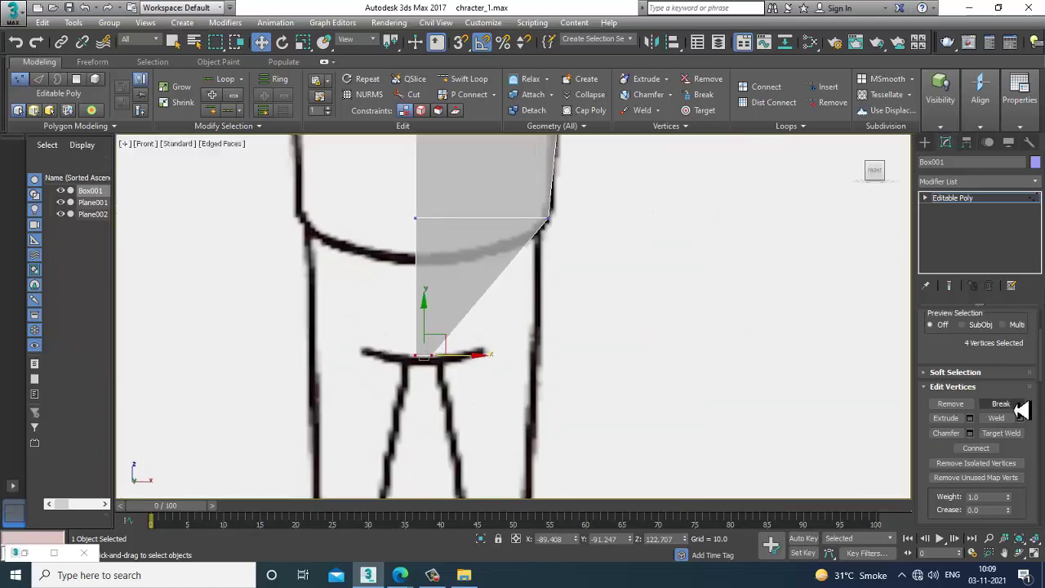
# Extrude the slanted outer polygon beneath the hip by 24.487 to start the leg
pyautogui.press('4')
pyautogui.hotkey('alt', 'w')
pyautogui.keyDown('alt'); pyautogui.moveTo(723, 429); pyautogui.dragTo(707, 417, button='middle'); pyautogui.keyUp('alt')
pyautogui.hotkey('alt', 'w')
pyautogui.press('F4')
pyautogui.scroll(4, 515, 407)
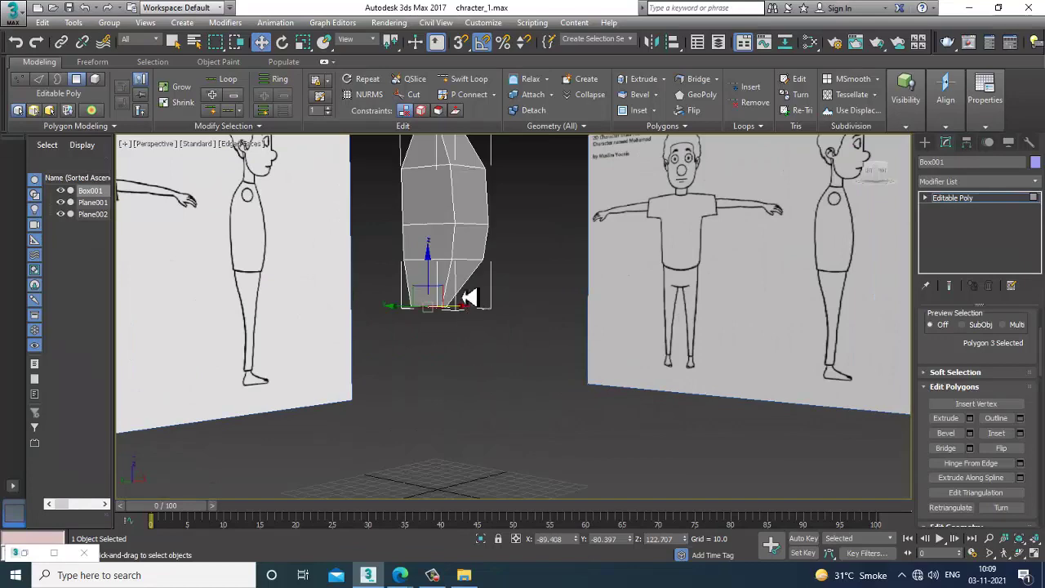
pyautogui.moveTo(454, 287)
pyautogui.keyDown('alt'); pyautogui.mouseDown(button='middle')
pyautogui.moveTo(355, 296)
pyautogui.moveTo(466, 286)
pyautogui.mouseUp(button='middle'); pyautogui.keyUp('alt')
pyautogui.click(467, 286)
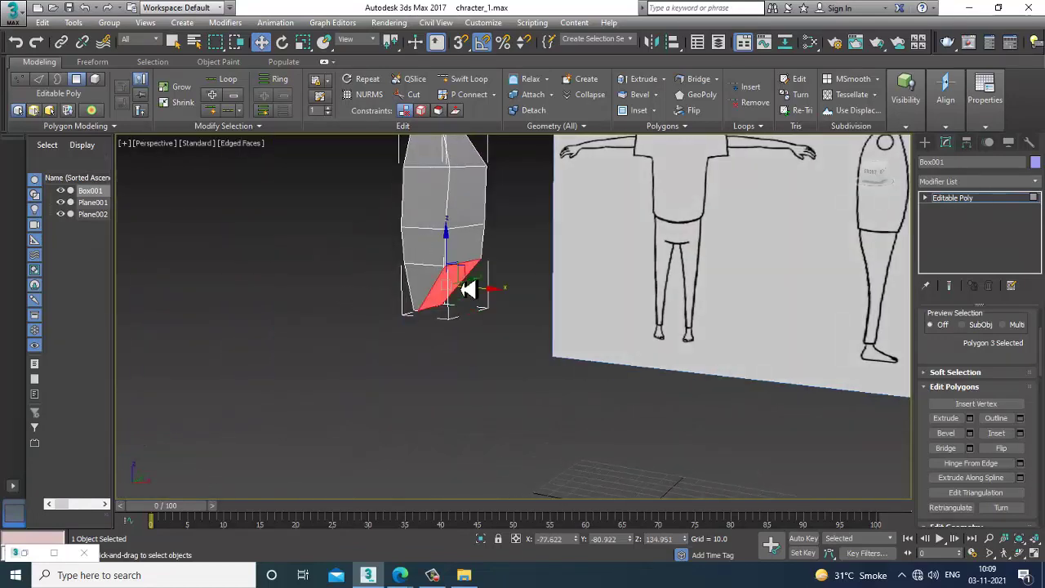
pyautogui.hotkey('alt', 'w')
pyautogui.hotkey('alt', 'w')
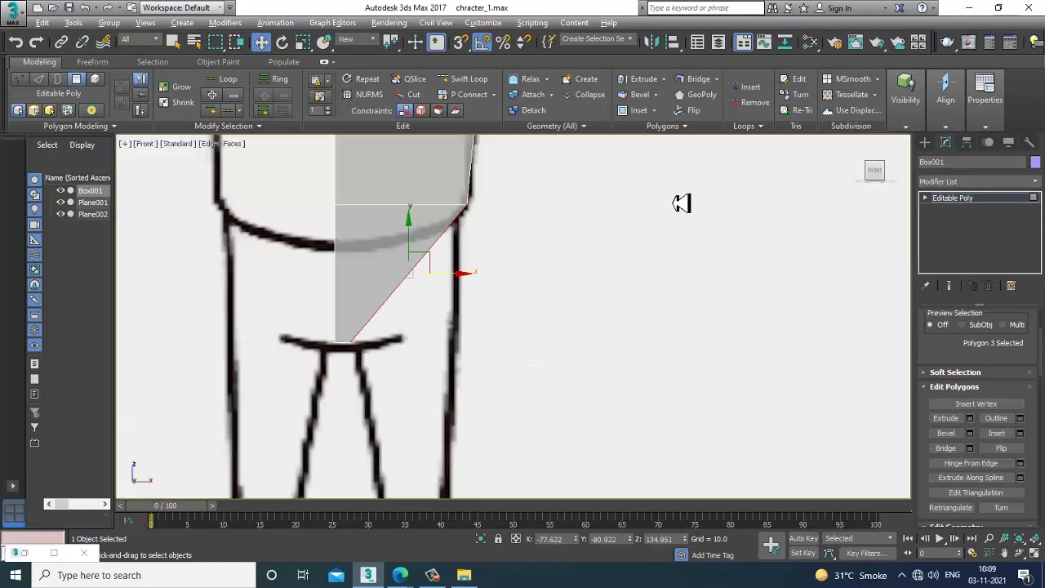
pyautogui.scroll(2, 678, 203)
pyautogui.click(970, 418)
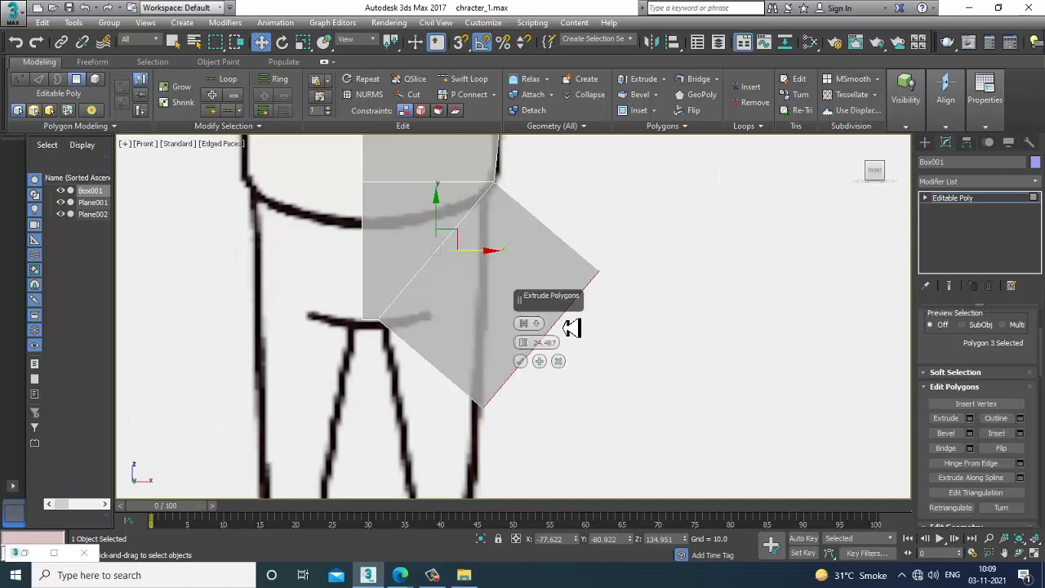
pyautogui.click(521, 363)
# Move the extruded leg's inner and outer end vertices onto the inner and outer leg outlines in the Front view
pyautogui.moveTo(476, 335); pyautogui.dragTo(500, 287, button='middle')
pyautogui.scroll(1, 501, 288)
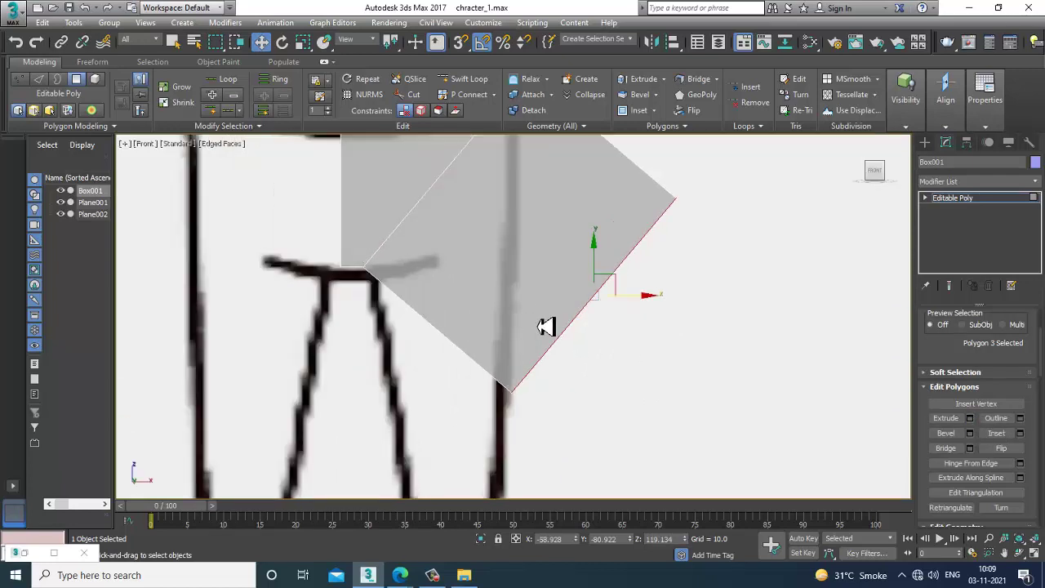
pyautogui.scroll(-1, 539, 319)
pyautogui.press('1')
pyautogui.moveTo(494, 361); pyautogui.dragTo(459, 326)
pyautogui.click(635, 233)
pyautogui.moveTo(661, 226); pyautogui.dragTo(553, 317)
pyautogui.hotkey('alt', 'w')
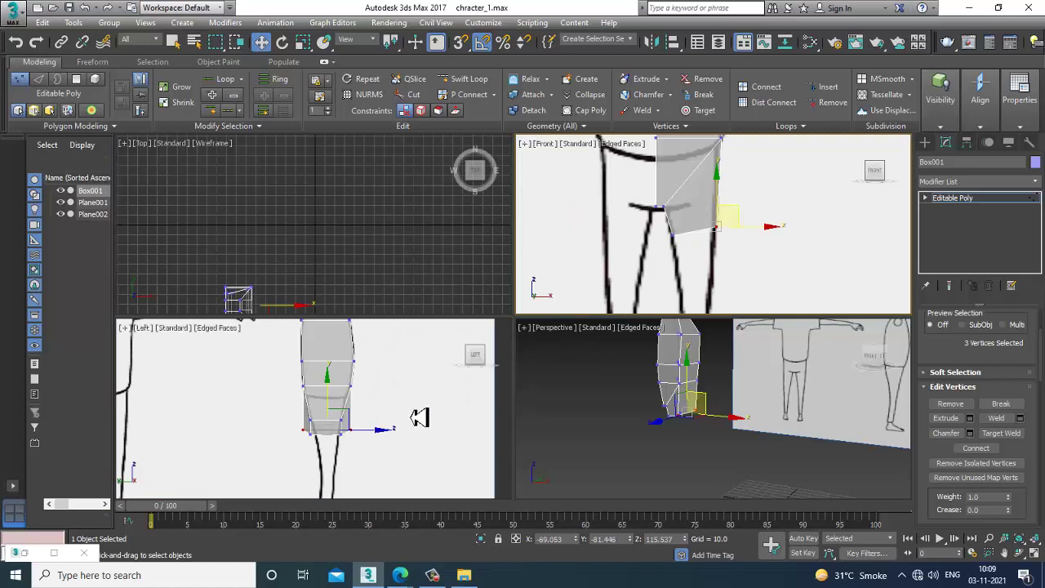
# Move the upper-leg end vertices inward from the back and front in the Left view to match the side leg outline
pyautogui.hotkey('alt', 'w')
pyautogui.scroll(5, 397, 392)
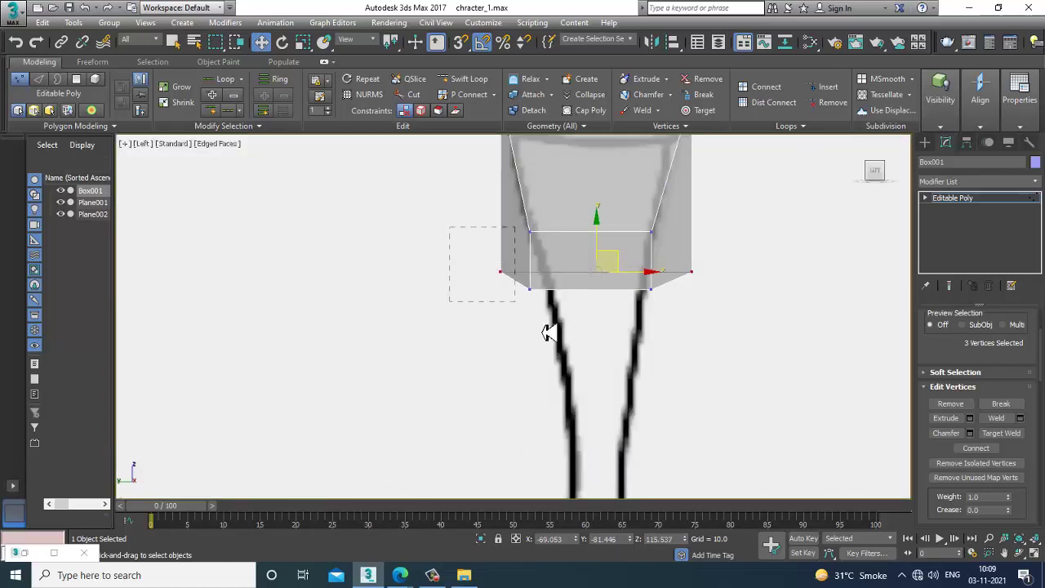
pyautogui.moveTo(547, 336); pyautogui.dragTo(545, 333)
pyautogui.moveTo(569, 266); pyautogui.dragTo(656, 239)
pyautogui.moveTo(741, 318); pyautogui.dragTo(740, 317)
pyautogui.moveTo(722, 263)
pyautogui.mouseDown()
pyautogui.moveTo(697, 269)
pyautogui.moveTo(706, 267)
pyautogui.mouseUp()
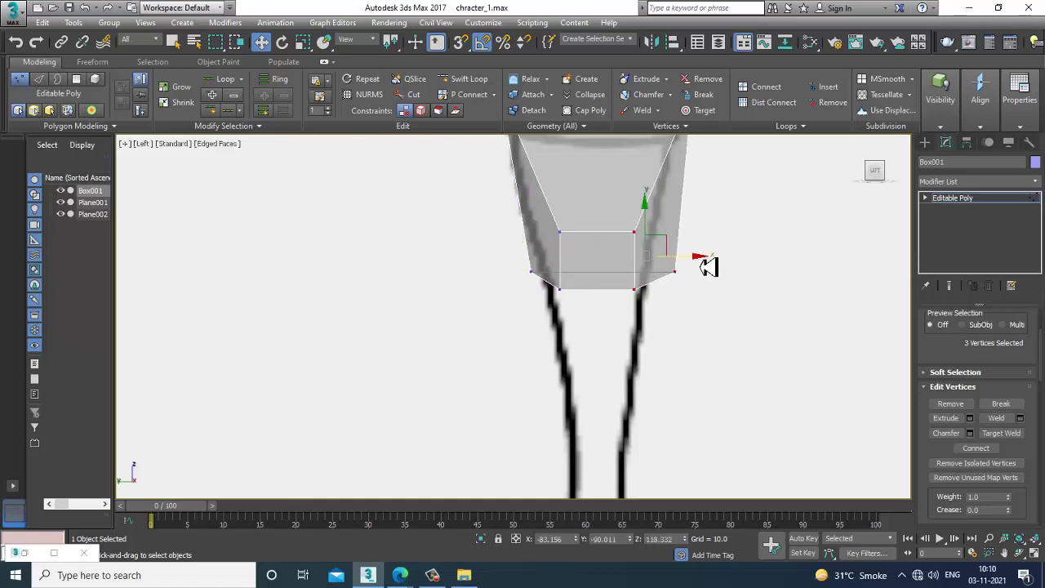
pyautogui.moveTo(666, 298); pyautogui.dragTo(665, 298)
pyautogui.moveTo(717, 269); pyautogui.dragTo(689, 275)
pyautogui.moveTo(507, 267); pyautogui.dragTo(571, 280)
pyautogui.hotkey('alt', 'w')
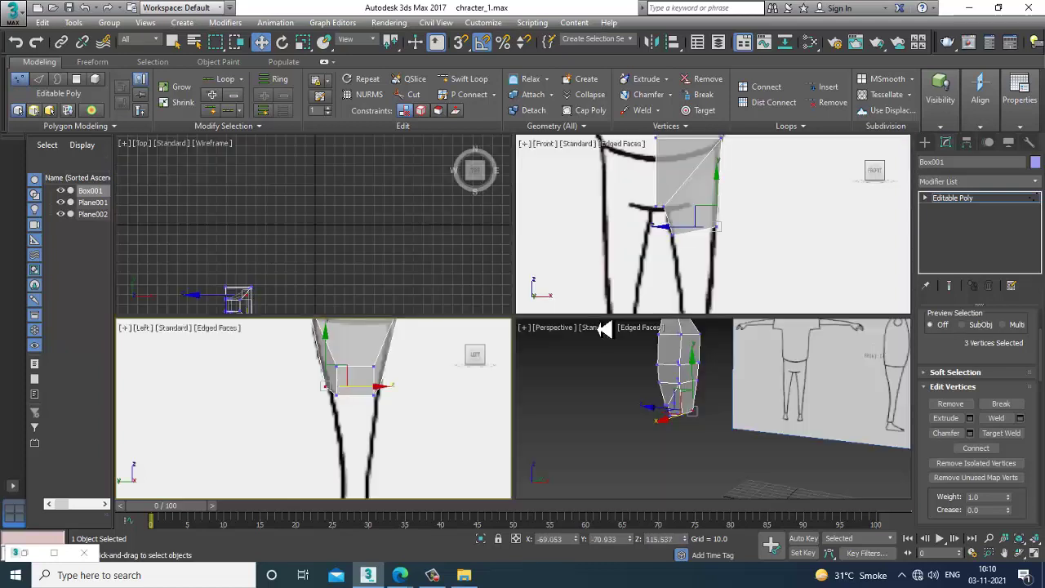
# Extrude the leg's slanted end polygon by 24.487 in the Front view to form the thigh
pyautogui.rightClick(709, 239)
pyautogui.hotkey('alt', 'w')
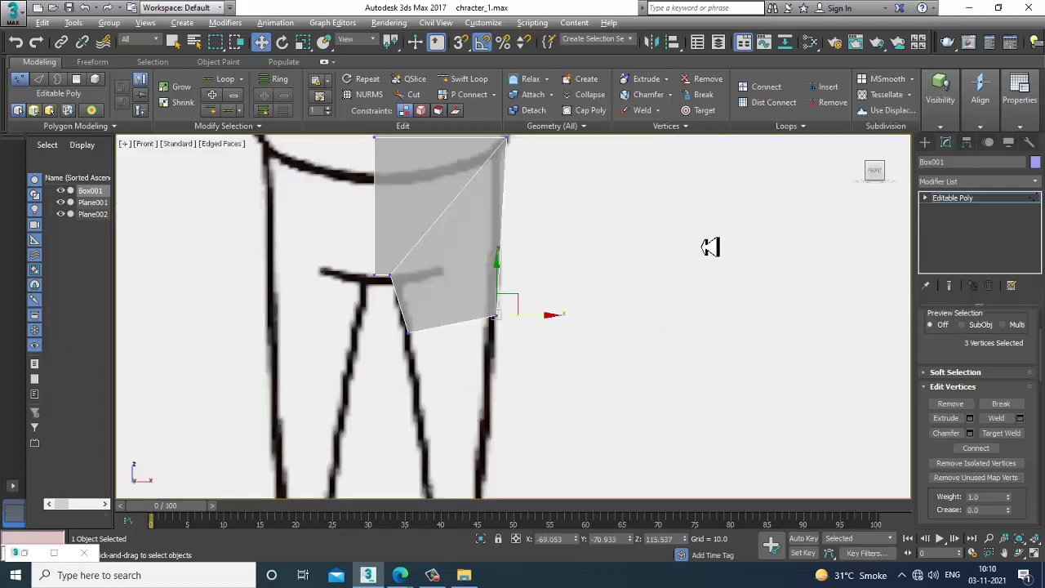
pyautogui.scroll(-5, 672, 277)
pyautogui.moveTo(542, 251)
pyautogui.mouseDown(button='middle')
pyautogui.moveTo(536, 343)
pyautogui.moveTo(548, 239)
pyautogui.mouseUp(button='middle')
pyautogui.press('4')
pyautogui.scroll(4, 573, 340)
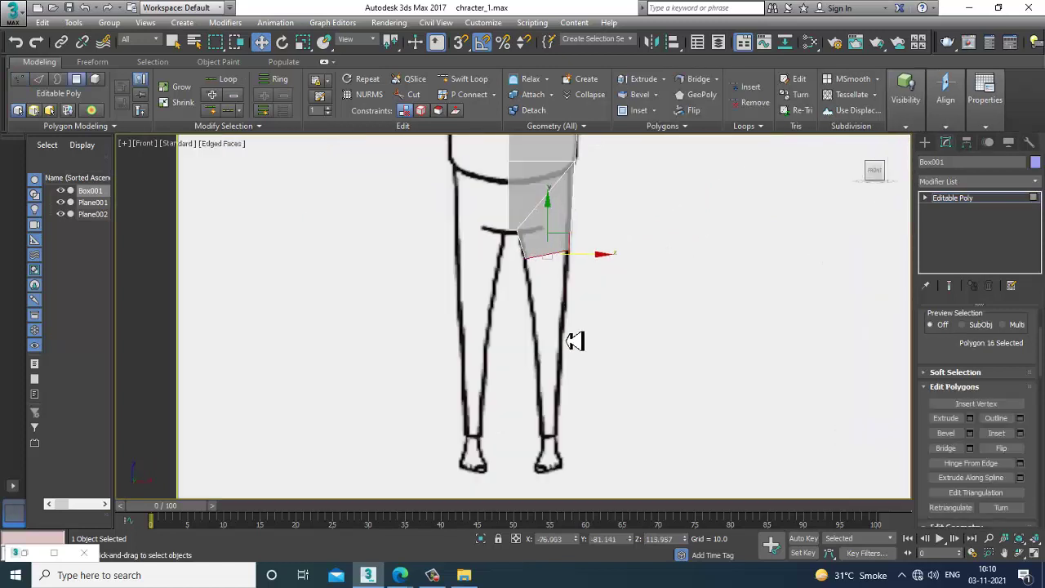
pyautogui.click(969, 418)
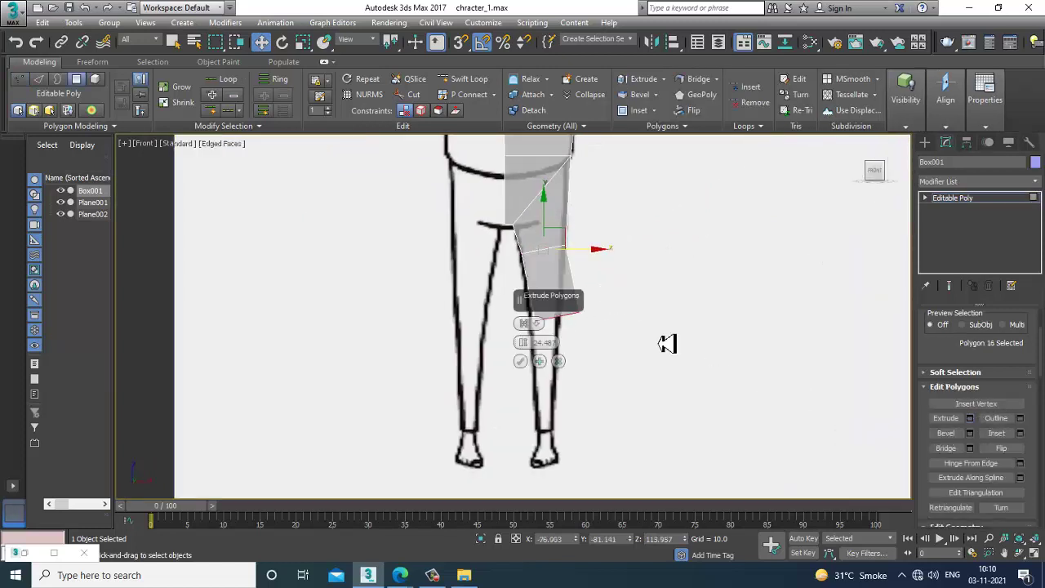
pyautogui.scroll(4, 616, 354)
pyautogui.click(520, 362)
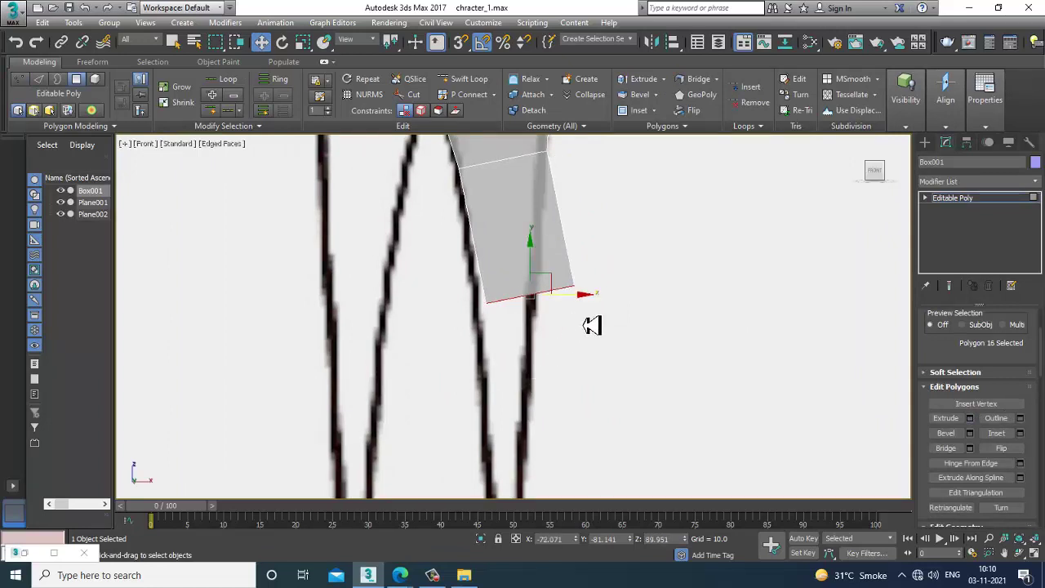
# Scale down, rotate and move the extruded end polygon so it fits between the leg outlines in the Front view
pyautogui.moveTo(575, 306); pyautogui.dragTo(600, 315, button='middle')
pyautogui.press('r')
pyautogui.moveTo(565, 311); pyautogui.dragTo(595, 347)
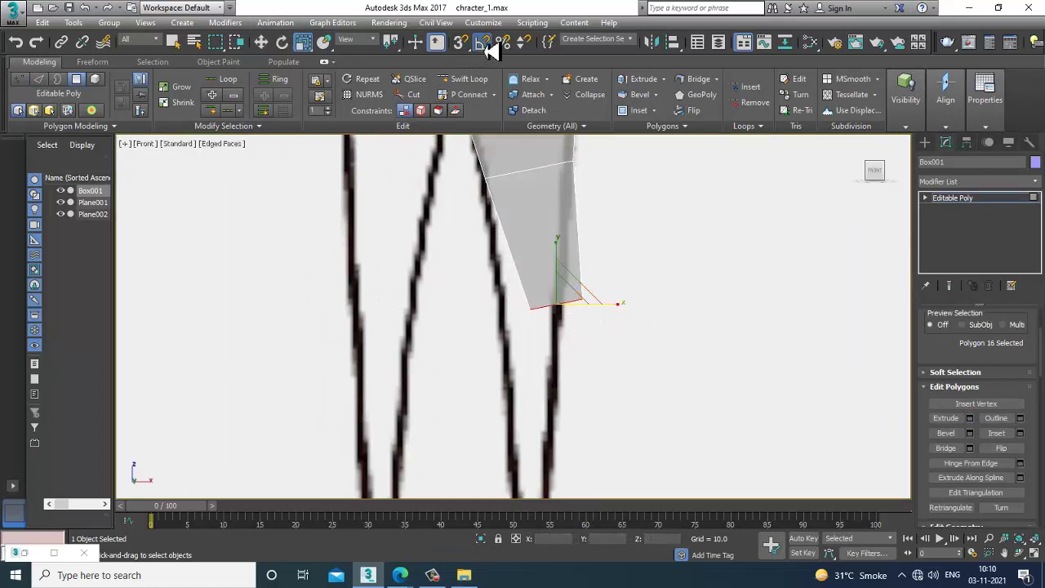
pyautogui.press('e')
pyautogui.moveTo(601, 281); pyautogui.dragTo(582, 306)
pyautogui.press('w')
# Adjust the inner vertices of the upper-thigh edge ring onto the inner leg outline in the Front view
pyautogui.scroll(-6, 571, 318)
pyautogui.scroll(6, 562, 294)
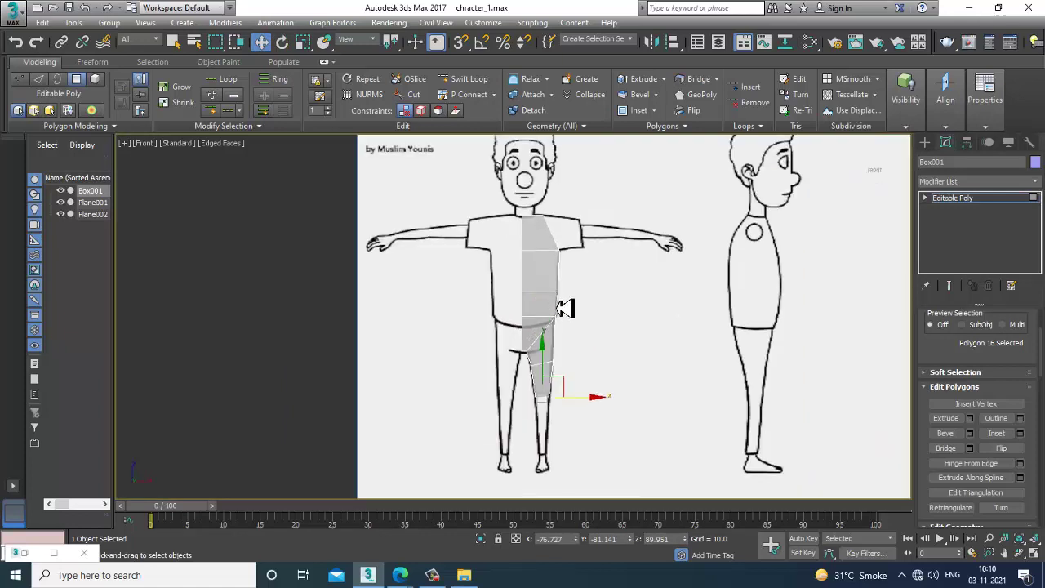
pyautogui.scroll(4, 571, 298)
pyautogui.scroll(-4, 575, 326)
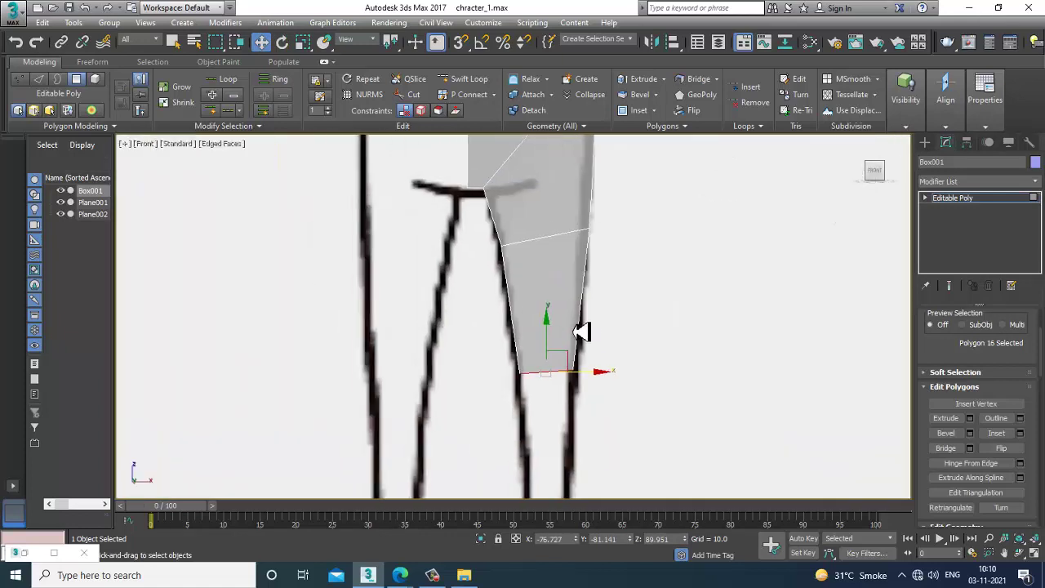
pyautogui.scroll(2, 572, 318)
pyautogui.press('1')
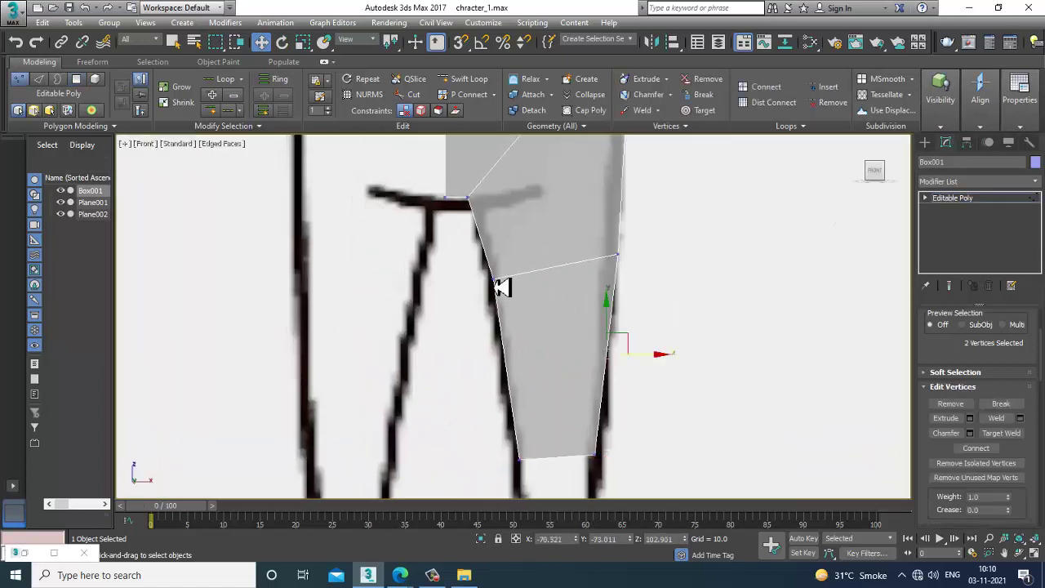
pyautogui.moveTo(520, 304); pyautogui.dragTo(523, 301)
pyautogui.hotkey('alt', 'w')
pyautogui.moveTo(659, 392); pyautogui.dragTo(427, 298, button='middle')
pyautogui.hotkey('alt', 'w')
pyautogui.hotkey('alt', 'w')
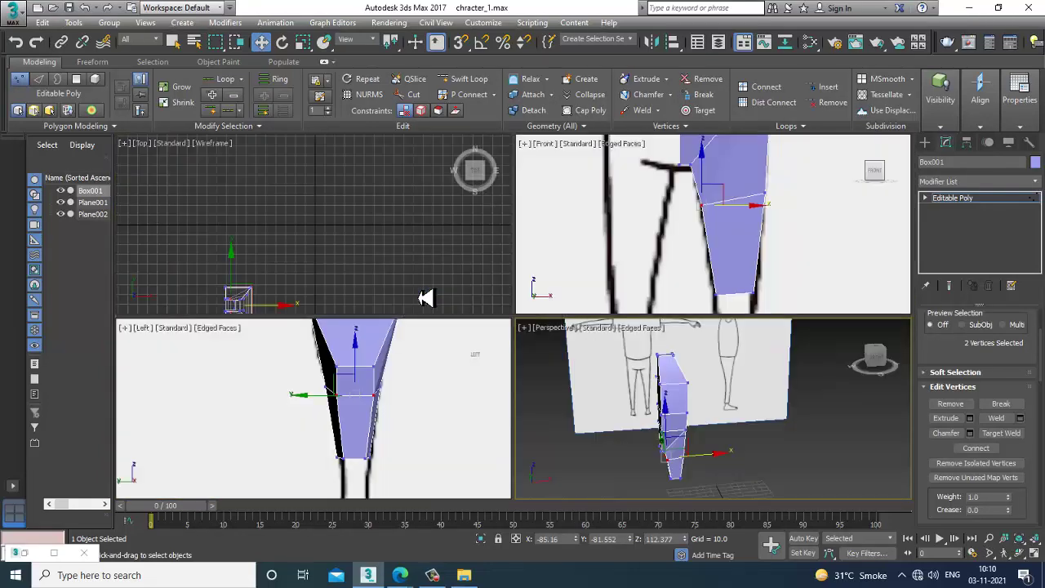
pyautogui.moveTo(444, 576)
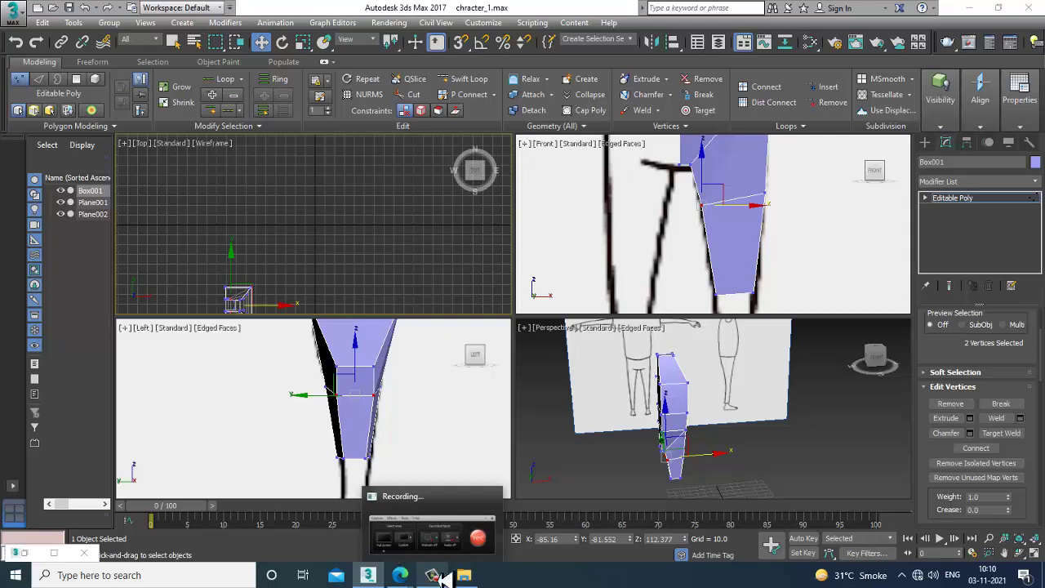
pyautogui.moveTo(786, 274); pyautogui.dragTo(765, 261, button='middle')
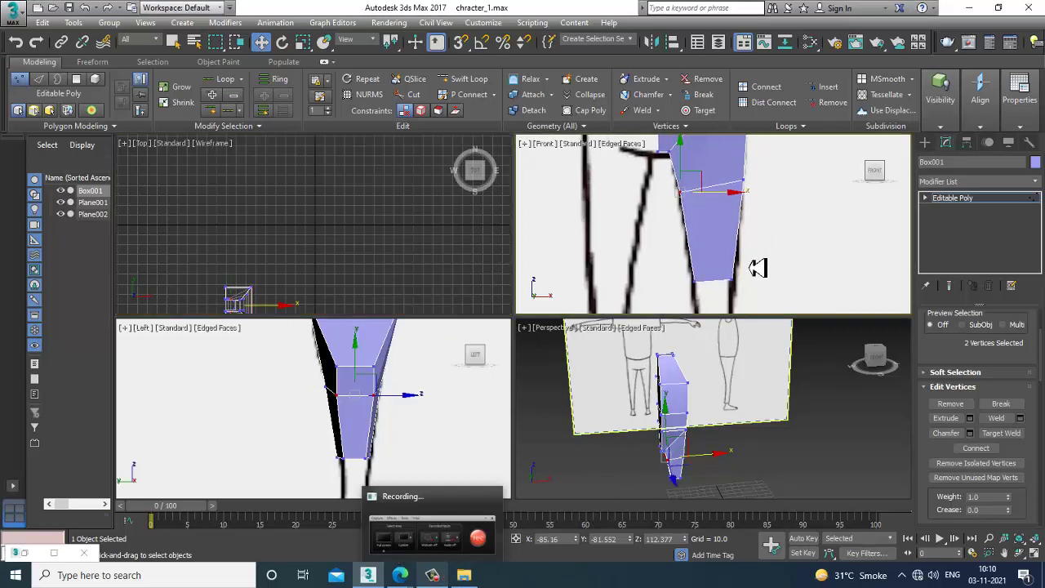
pyautogui.scroll(-4, 741, 272)
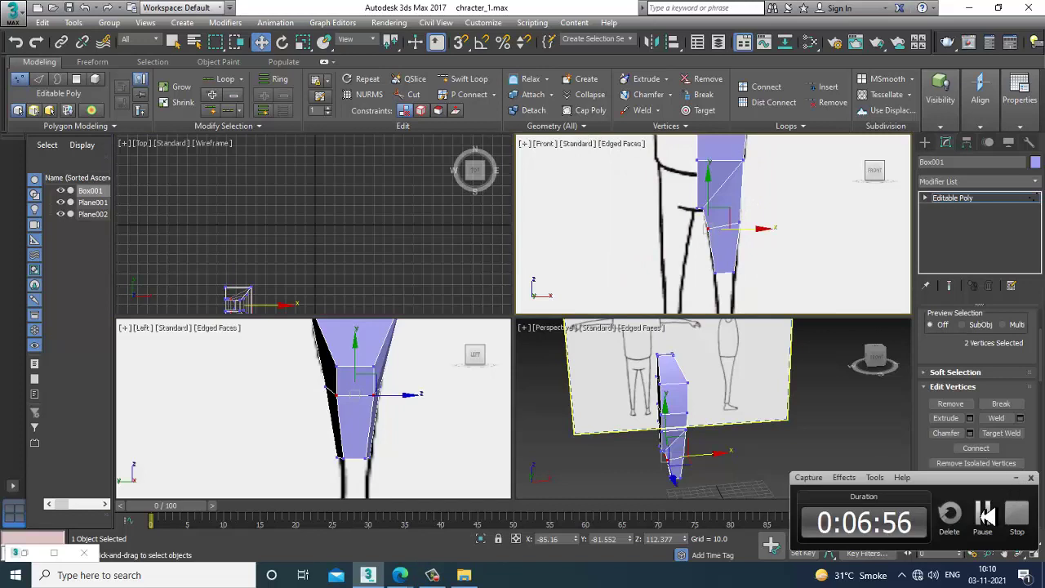
pyautogui.click(985, 515)
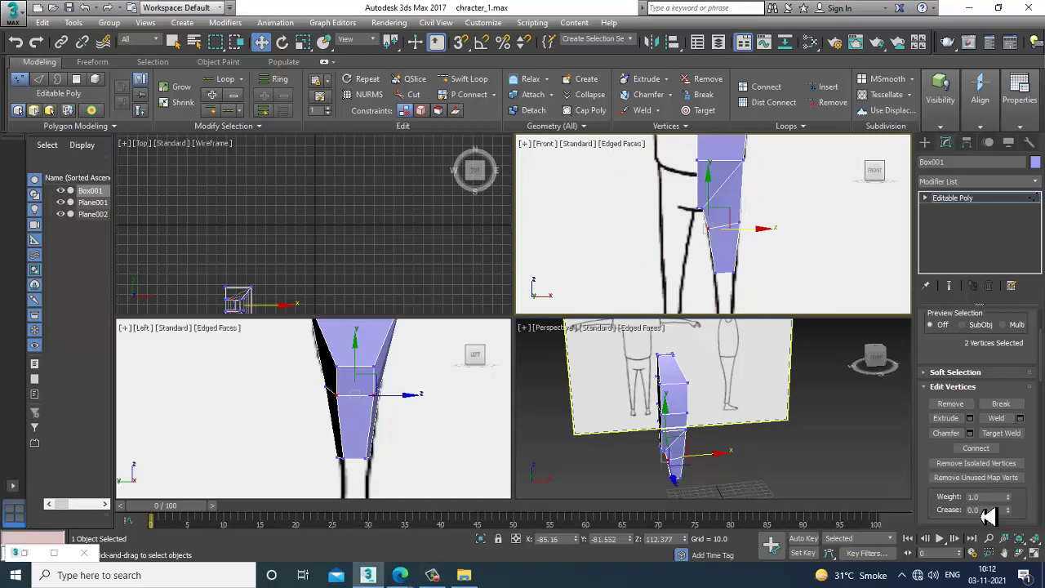
# Make the model see-through and check the leg shape in the Front and Perspective views
pyautogui.hotkey('alt', 'x')
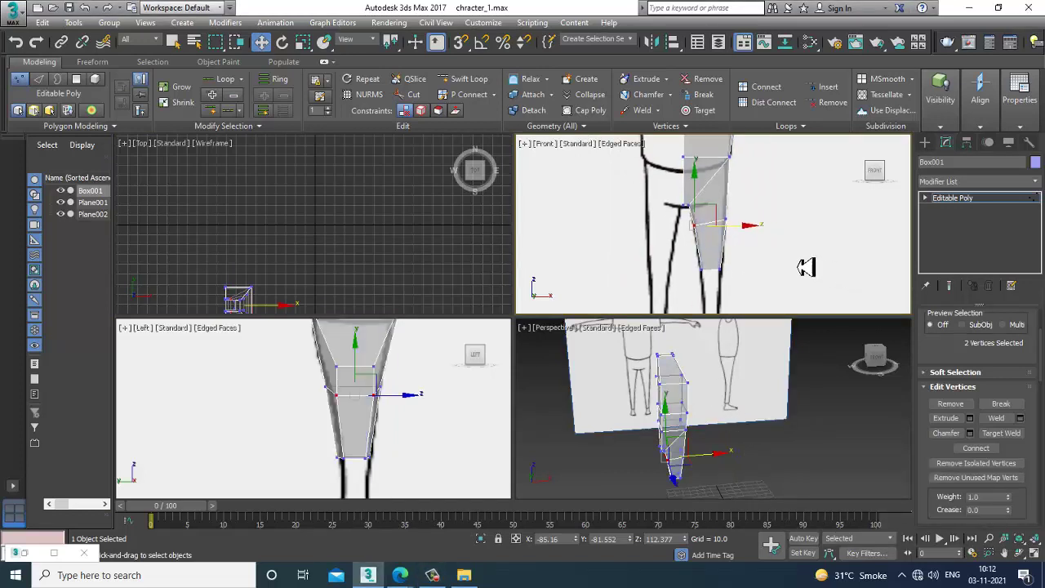
pyautogui.hotkey('alt', 'w')
pyautogui.moveTo(713, 276); pyautogui.dragTo(733, 234, button='middle')
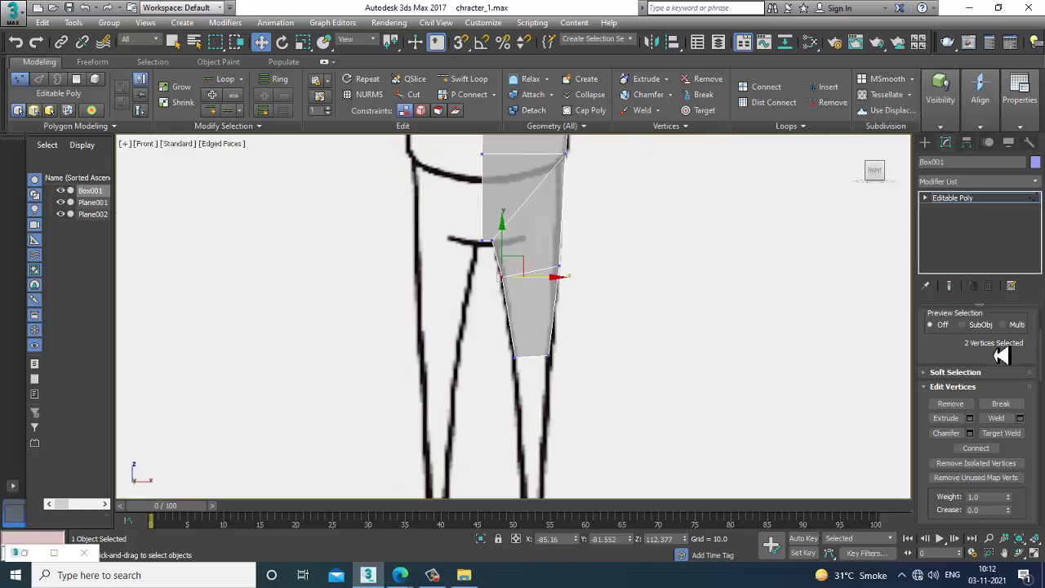
pyautogui.hotkey('alt', 'w')
pyautogui.middleClick(731, 468)
pyautogui.hotkey('alt', 'w')
pyautogui.keyDown('alt'); pyautogui.moveTo(729, 432); pyautogui.dragTo(978, 285, button='middle'); pyautogui.keyUp('alt')
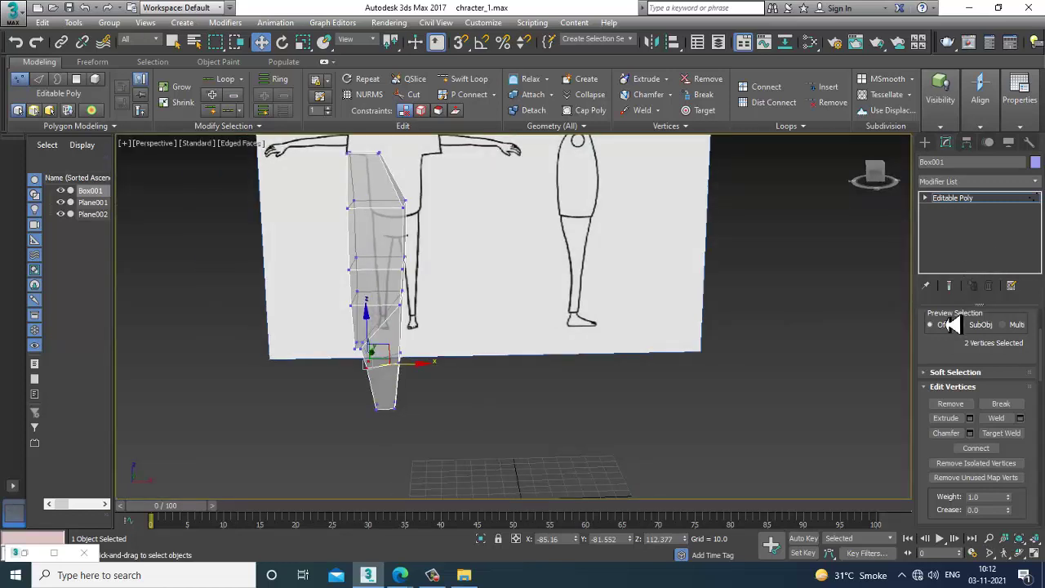
# Extrude the thigh's end polygon by 24.487 to continue the leg downward
pyautogui.scroll(3, 942, 351)
pyautogui.click(990, 332)
pyautogui.hotkey('alt', 'w')
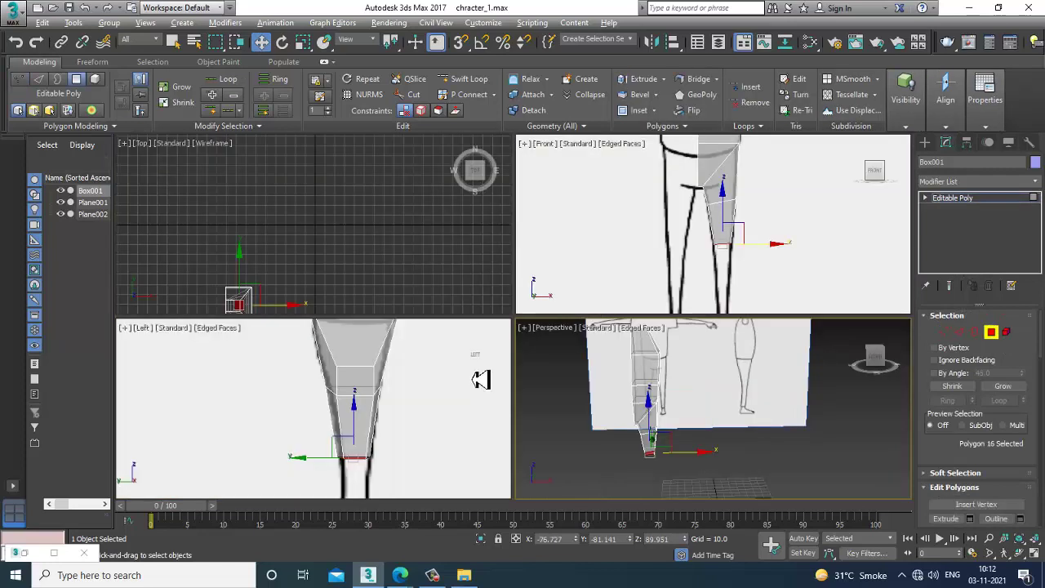
pyautogui.hotkey('alt', 'w')
pyautogui.moveTo(673, 238); pyautogui.dragTo(734, 224, button='middle')
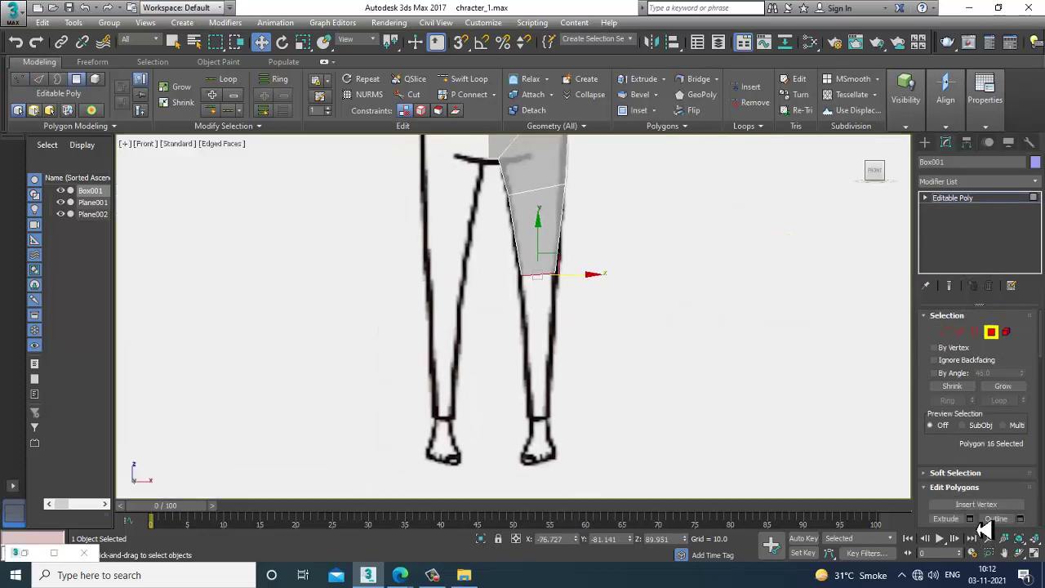
pyautogui.click(971, 519)
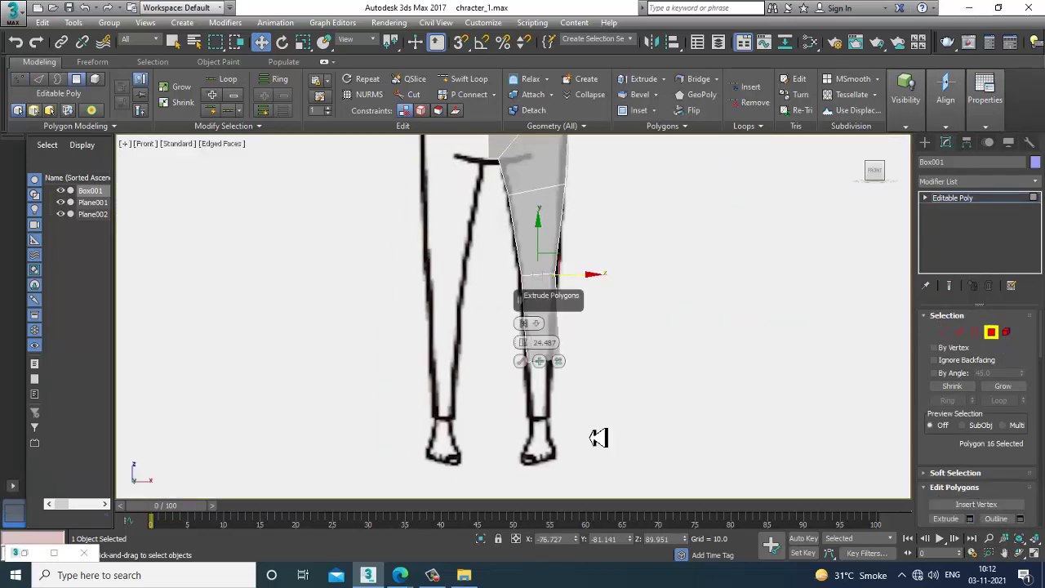
pyautogui.click(520, 361)
# Scale and position the new lower-leg end polygon to fit the leg outlines in the Front and Left views
pyautogui.scroll(3, 625, 356)
pyautogui.moveTo(540, 370); pyautogui.dragTo(581, 376)
pyautogui.press('w')
pyautogui.hotkey('alt', 'w')
pyautogui.moveTo(302, 405); pyautogui.dragTo(285, 338, button='middle')
pyautogui.hotkey('alt', 'w')
pyautogui.moveTo(448, 428); pyautogui.dragTo(426, 330, button='middle')
pyautogui.press('r')
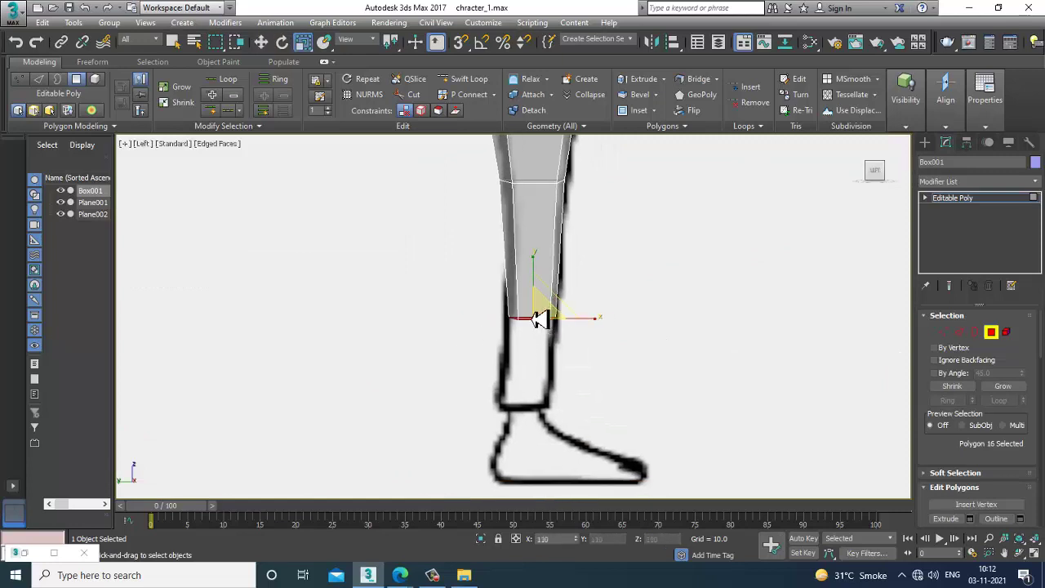
pyautogui.press('w')
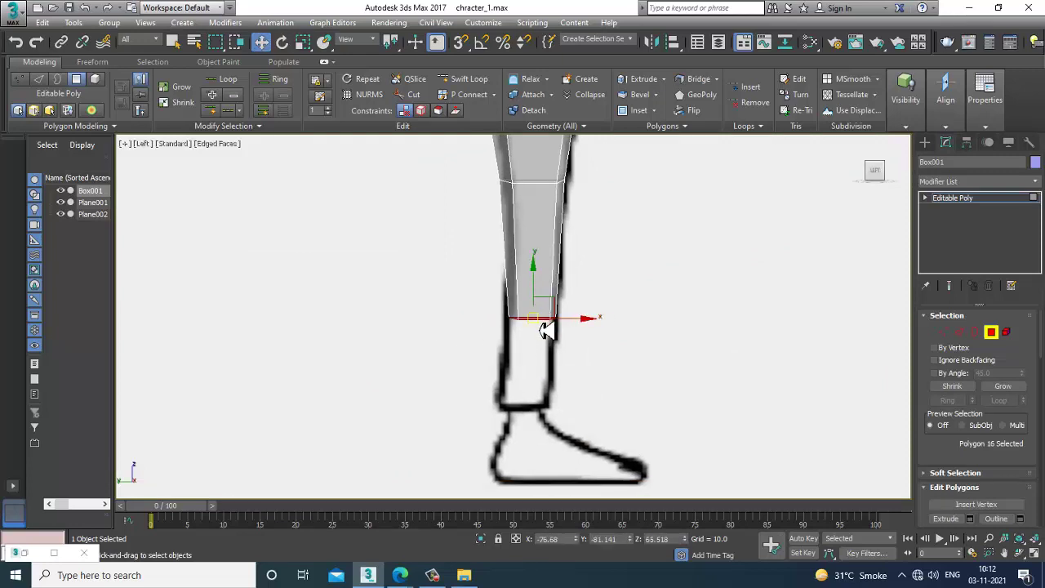
pyautogui.press('r')
pyautogui.press('w')
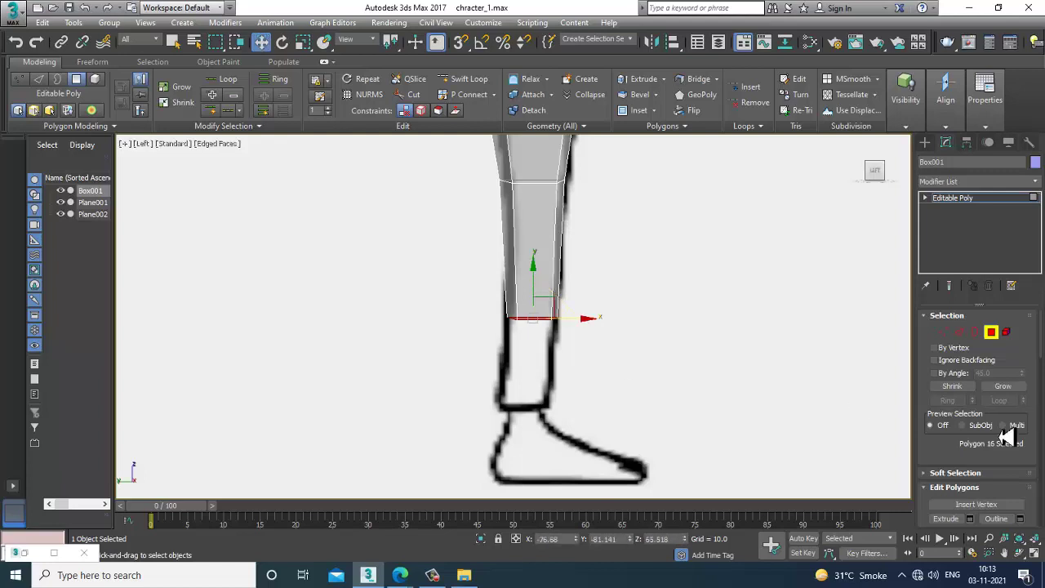
# Extrude the lower-leg end polygon down to the trouser cuff line above the foot
pyautogui.scroll(-3, 955, 400)
pyautogui.click(969, 411)
pyautogui.moveTo(531, 350); pyautogui.dragTo(551, 391)
pyautogui.click(520, 361)
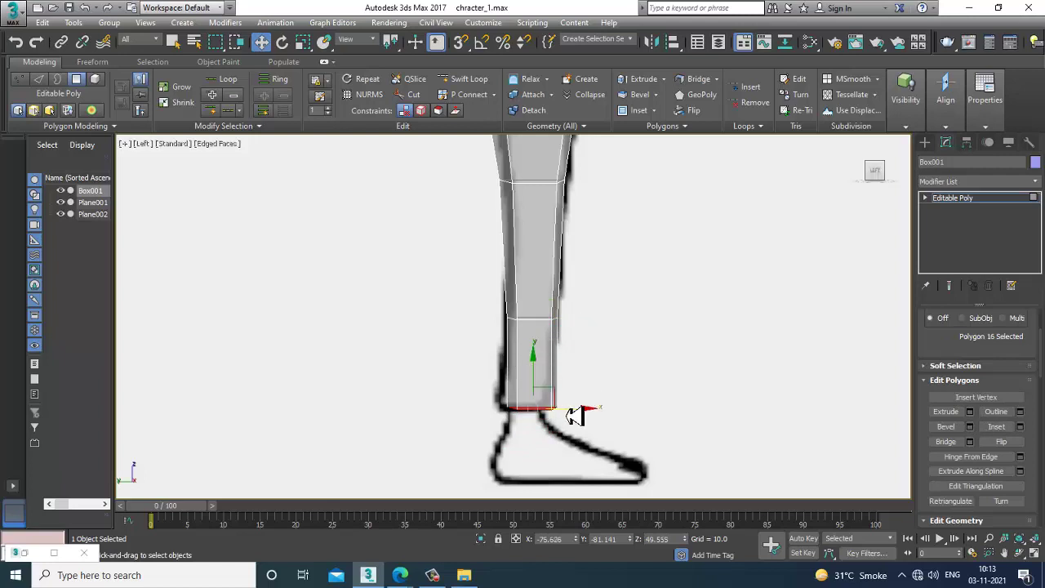
# Move and narrow the cuff polygon so it matches the trouser cuff in the side and front blueprints
pyautogui.hotkey('alt', 'w')
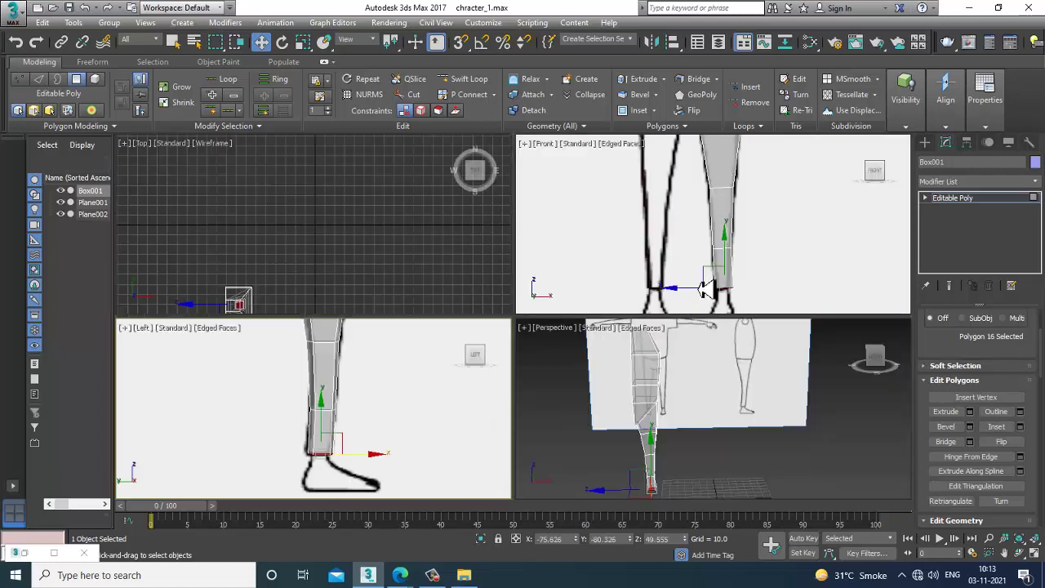
pyautogui.moveTo(699, 261); pyautogui.dragTo(679, 225, button='middle')
pyautogui.hotkey('alt', 'w')
pyautogui.scroll(2, 490, 359)
pyautogui.moveTo(475, 377); pyautogui.dragTo(504, 335, button='middle')
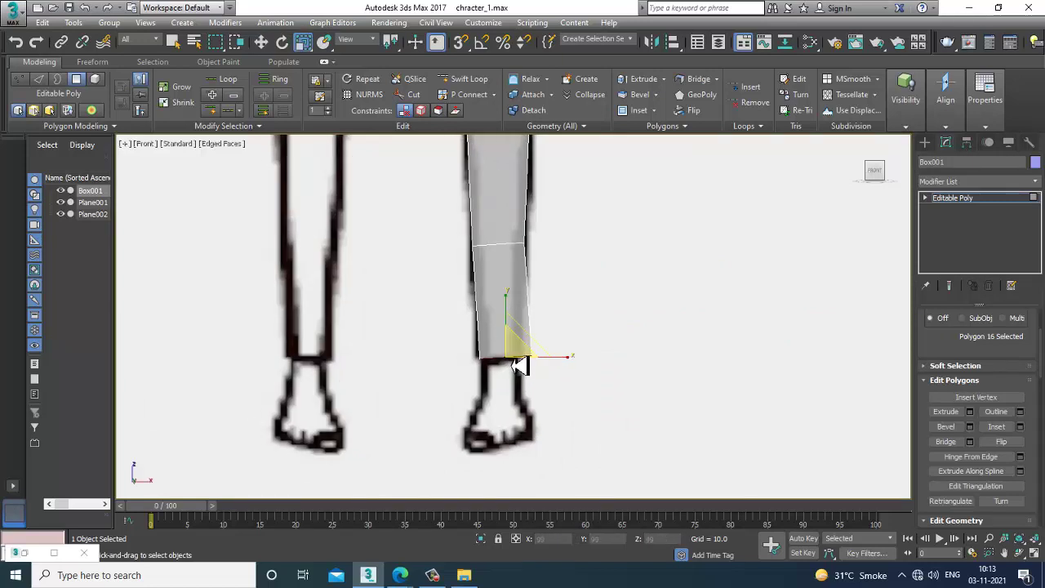
pyautogui.scroll(-5, 559, 367)
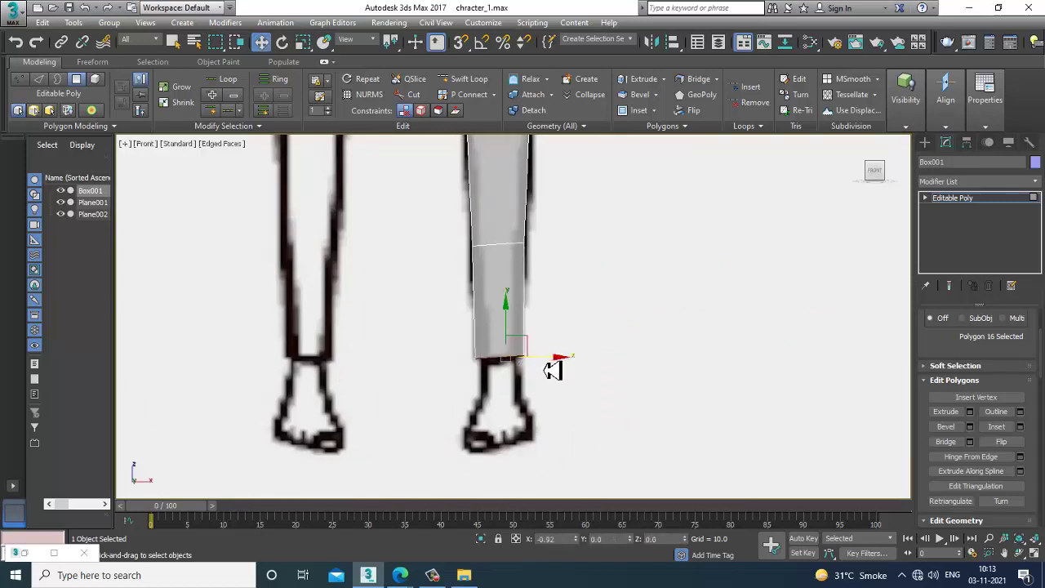
# Delete the four inner-side polygons running along the torso's centre line down to the crotch
pyautogui.hotkey('alt', 'w')
pyautogui.keyDown('alt'); pyautogui.moveTo(725, 410); pyautogui.dragTo(534, 296, button='middle'); pyautogui.keyUp('alt')
pyautogui.hotkey('alt', 'w')
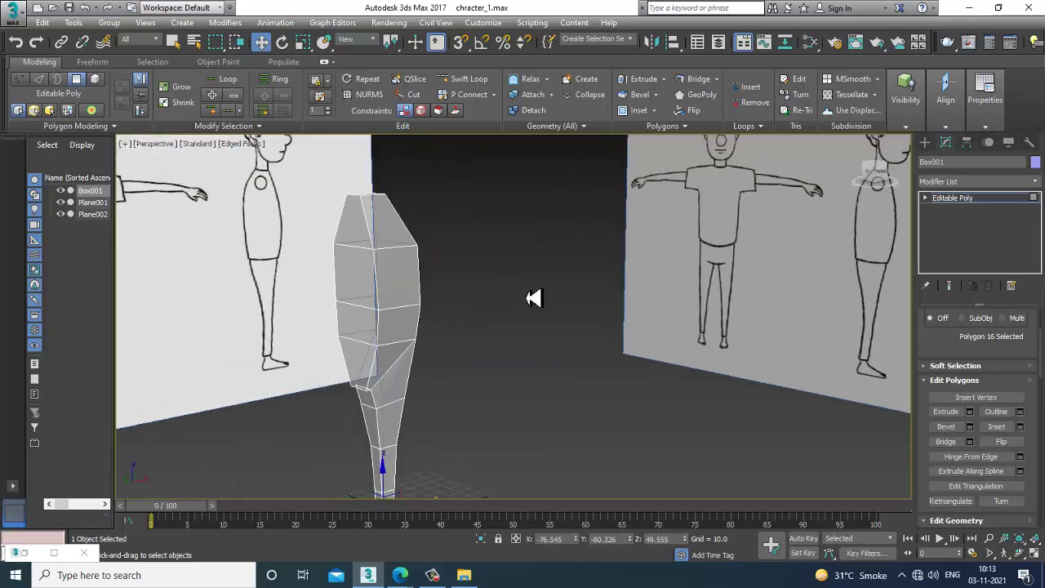
pyautogui.click(926, 198)
pyautogui.click(366, 239)
pyautogui.keyDown('ctrl'); pyautogui.click(363, 283); pyautogui.keyUp('ctrl')
pyautogui.keyDown('ctrl'); pyautogui.click(367, 336); pyautogui.keyUp('ctrl')
pyautogui.keyDown('ctrl'); pyautogui.click(357, 372); pyautogui.keyUp('ctrl')
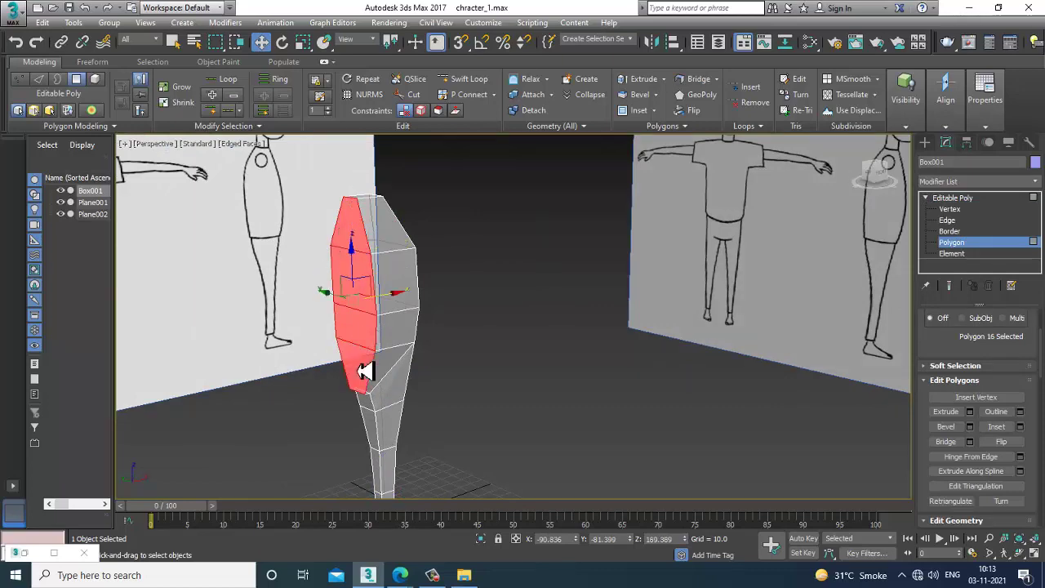
pyautogui.press('Delete')
# Turn off the see-through display and return to the whole-object level of the Editable Poly
pyautogui.hotkey('alt', 'x')
pyautogui.keyDown('alt'); pyautogui.moveTo(365, 372); pyautogui.dragTo(506, 399, button='middle'); pyautogui.keyUp('alt')
pyautogui.click(991, 200)
# Preview the half body with NURMS smoothing and turn the smoothing off again
pyautogui.rightClick(401, 262)
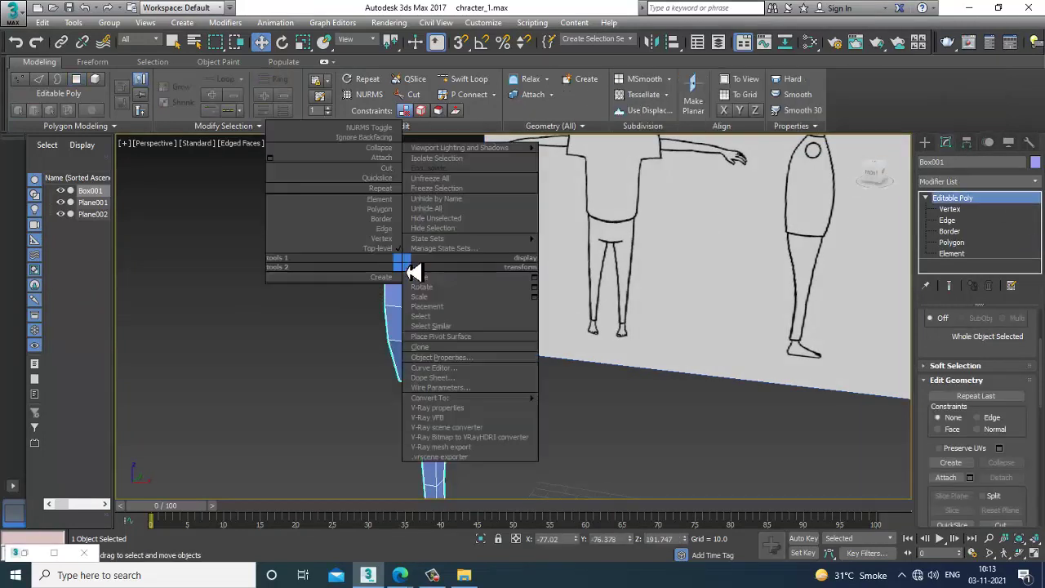
pyautogui.click(377, 138)
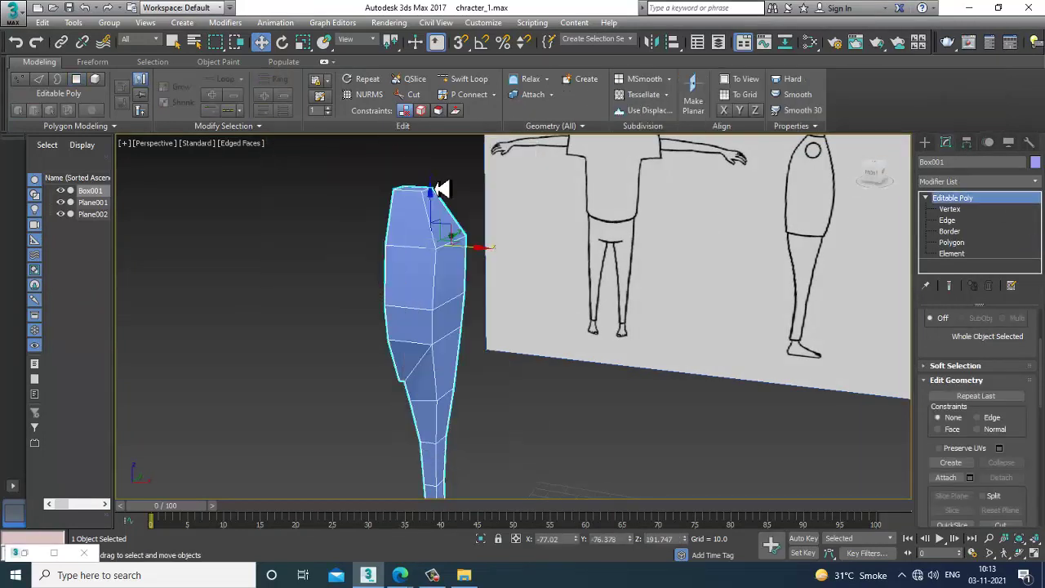
pyautogui.keyDown('alt'); pyautogui.moveTo(490, 301); pyautogui.dragTo(460, 285, button='middle'); pyautogui.keyUp('alt')
pyautogui.rightClick(448, 275)
pyautogui.click(428, 137)
pyautogui.keyDown('alt'); pyautogui.moveTo(576, 374); pyautogui.dragTo(449, 291, button='middle'); pyautogui.keyUp('alt')
pyautogui.rightClick(450, 292)
pyautogui.click(421, 157)
pyautogui.keyDown('alt'); pyautogui.moveTo(517, 275); pyautogui.dragTo(539, 283, button='middle'); pyautogui.keyUp('alt')
# Compare the lower end of the leg with the foot outlines in the side and front blueprints
pyautogui.hotkey('alt', 'w')
pyautogui.moveTo(437, 417); pyautogui.dragTo(448, 470, button='middle')
pyautogui.middleClick(754, 251)
pyautogui.hotkey('alt', 'w')
pyautogui.scroll(-2, 679, 248)
pyautogui.hotkey('alt', 'w')
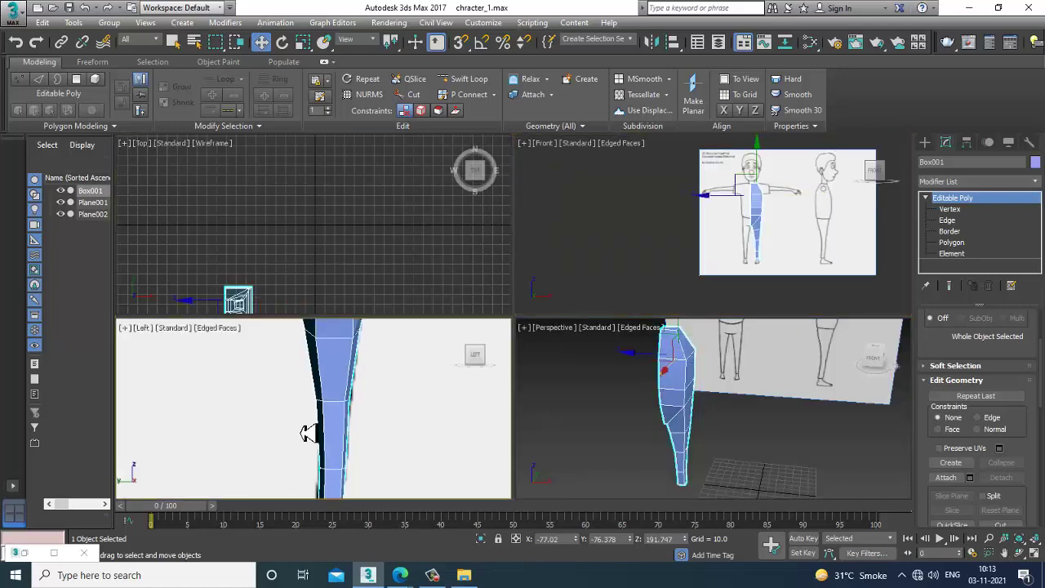
pyautogui.rightClick(305, 432)
pyautogui.hotkey('alt', 'w')
pyautogui.scroll(2, 470, 333)
pyautogui.moveTo(435, 293); pyautogui.dragTo(444, 329, button='middle')
pyautogui.moveTo(477, 482); pyautogui.dragTo(499, 313, button='middle')
pyautogui.scroll(4, 478, 305)
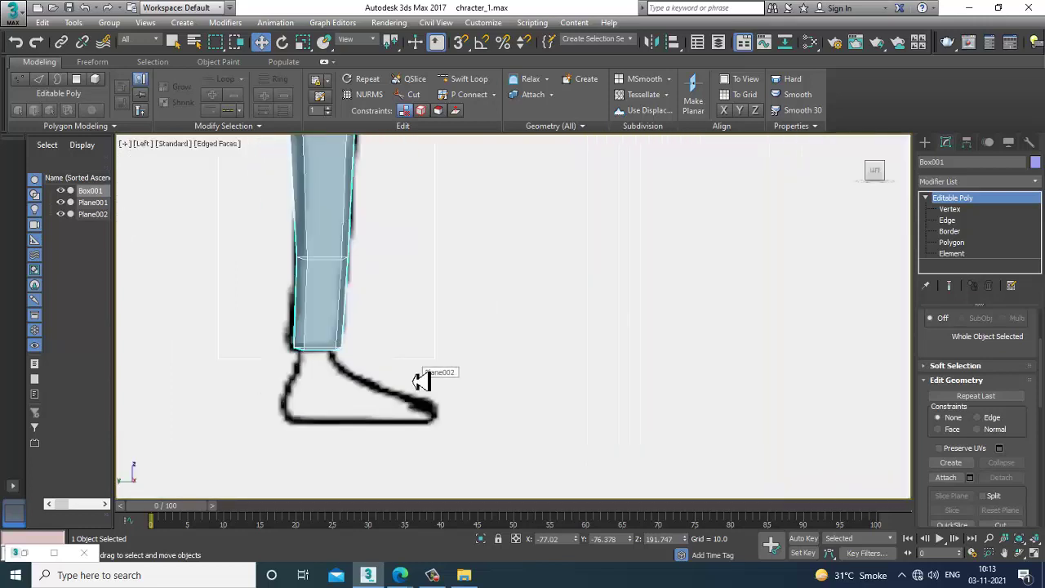
pyautogui.hotkey('alt', 'w')
pyautogui.rightClick(723, 264)
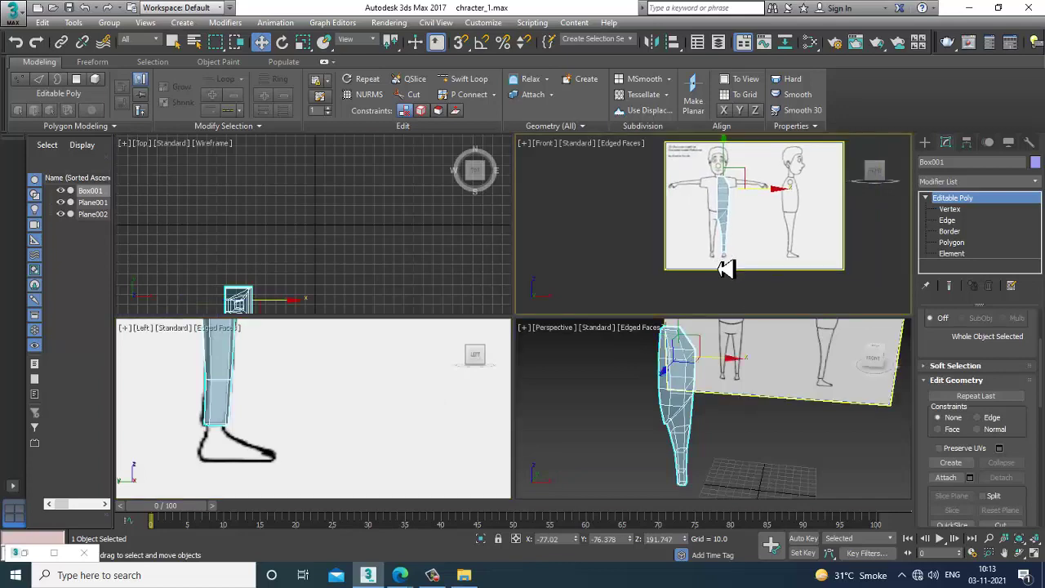
pyautogui.hotkey('alt', 'w')
pyautogui.hotkey('alt', 'w')
# Inset the polygon closing the leg's lower end by 1.0
pyautogui.rightClick(746, 384)
pyautogui.hotkey('alt', 'w')
pyautogui.keyDown('alt'); pyautogui.moveTo(588, 382); pyautogui.dragTo(592, 283, button='middle'); pyautogui.keyUp('alt')
pyautogui.click(951, 243)
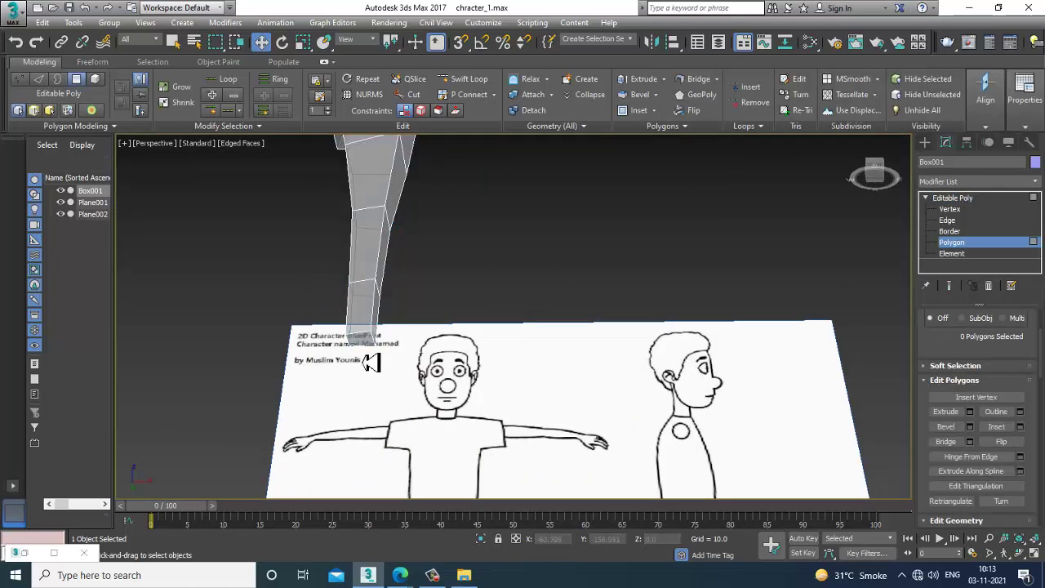
pyautogui.hotkey('alt', 'w')
pyautogui.rightClick(350, 419)
pyautogui.hotkey('alt', 'w')
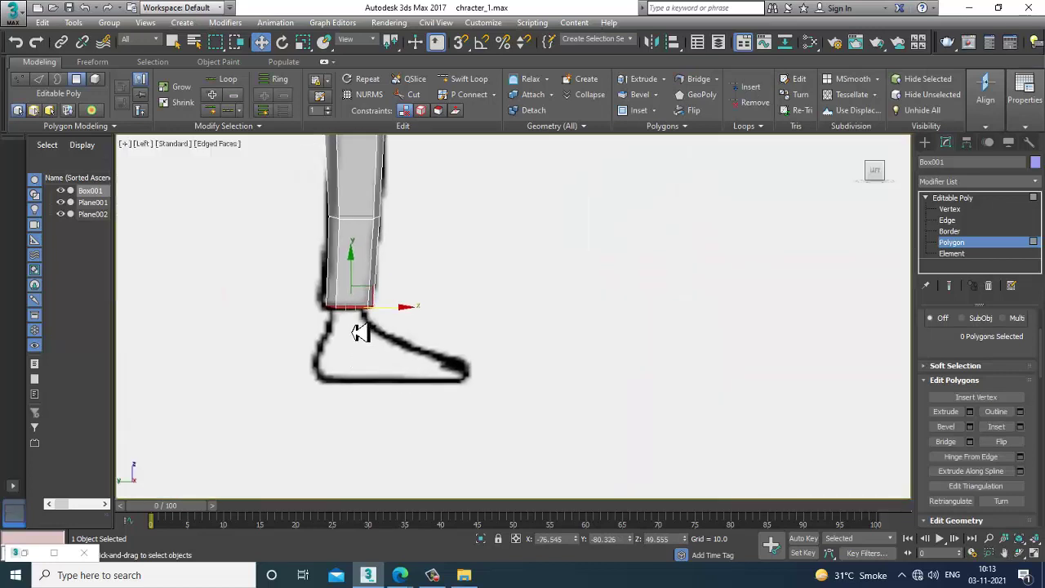
pyautogui.moveTo(637, 355); pyautogui.dragTo(540, 340, button='middle')
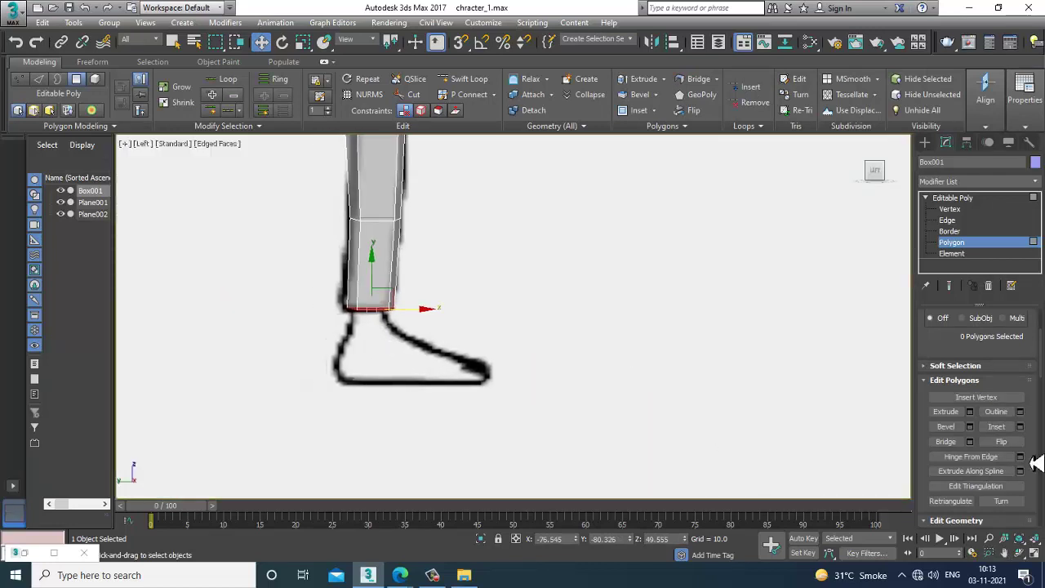
pyautogui.click(1020, 427)
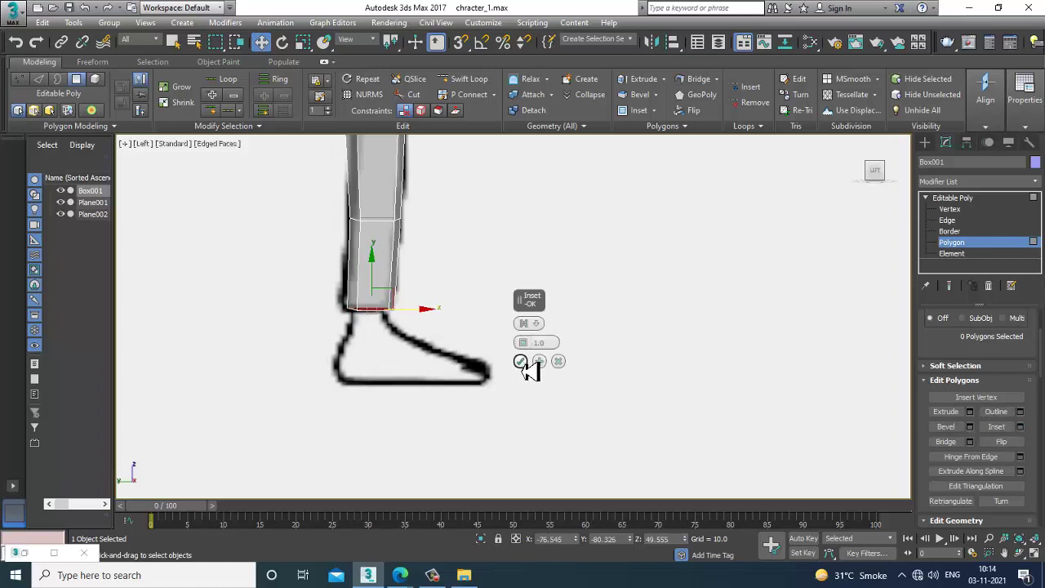
pyautogui.click(522, 363)
# Extrude the inset polygon 12.954 down to the sole line of the side blueprint and switch to scaling
pyautogui.hotkey('alt', 'w')
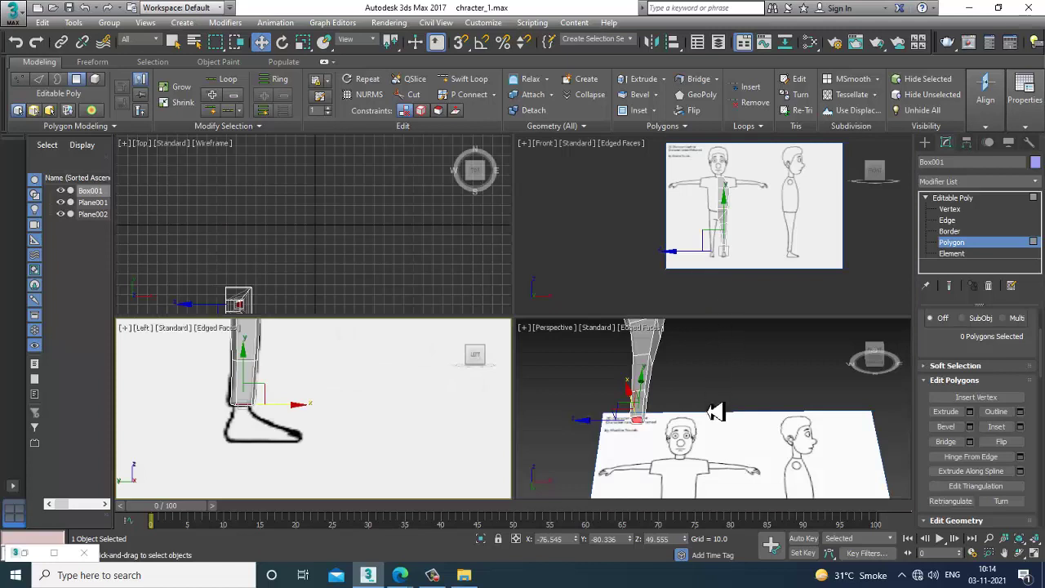
pyautogui.hotkey('alt', 'w')
pyautogui.scroll(4, 427, 378)
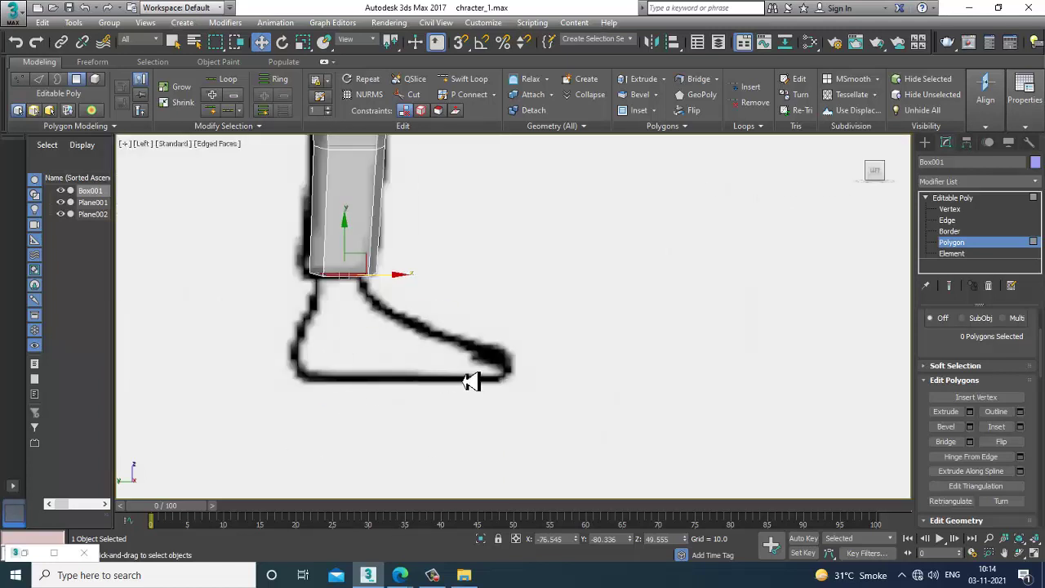
pyautogui.click(972, 412)
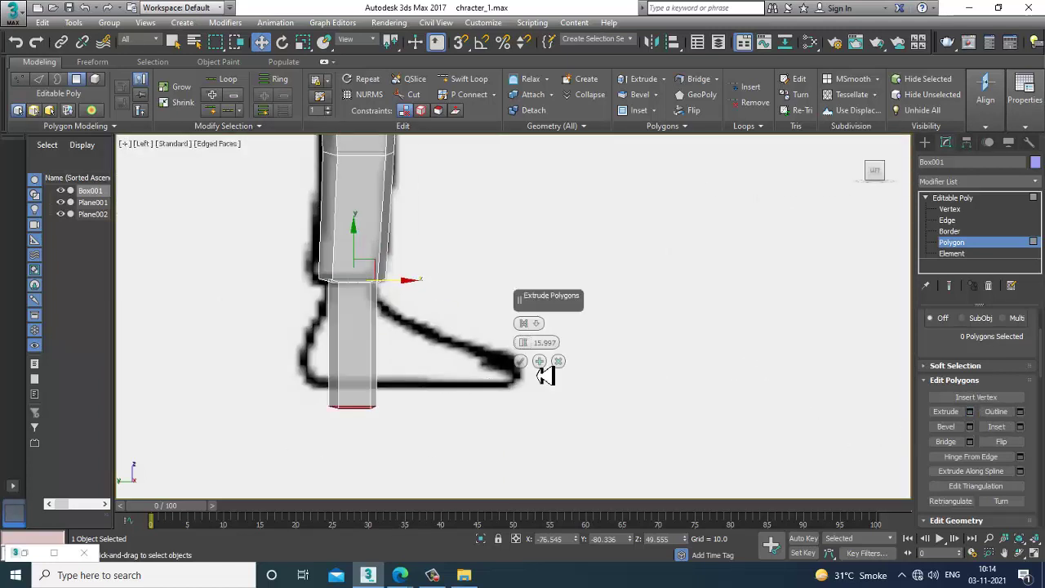
pyautogui.moveTo(534, 356); pyautogui.dragTo(546, 378)
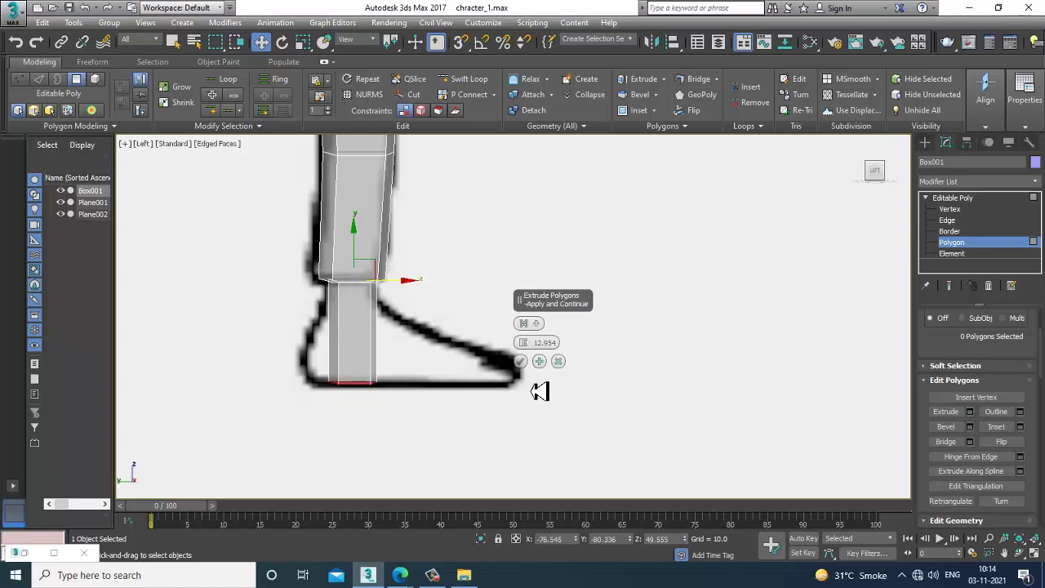
pyautogui.click(520, 361)
pyautogui.scroll(3, 500, 362)
pyautogui.press('r')
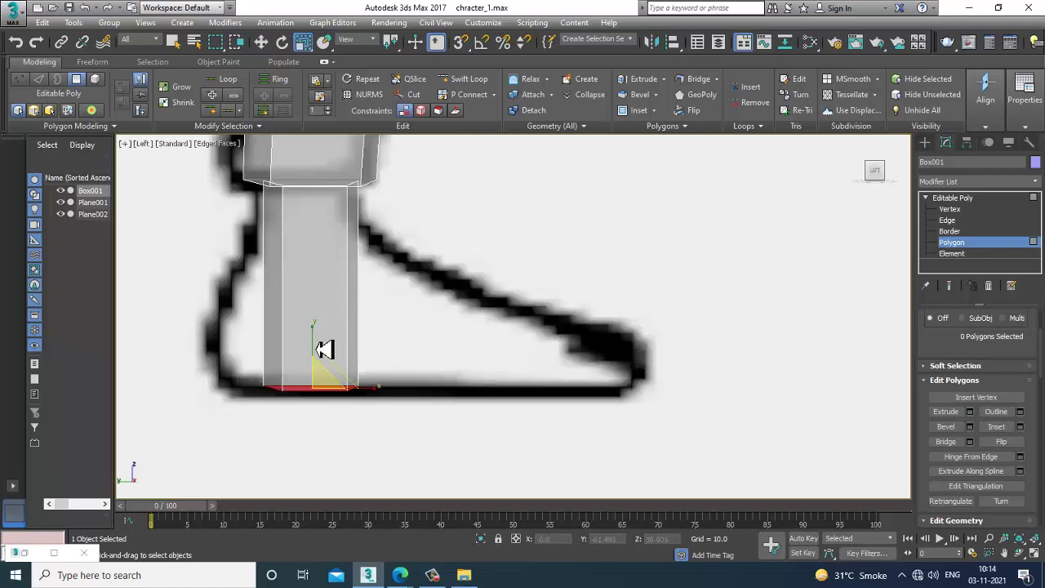
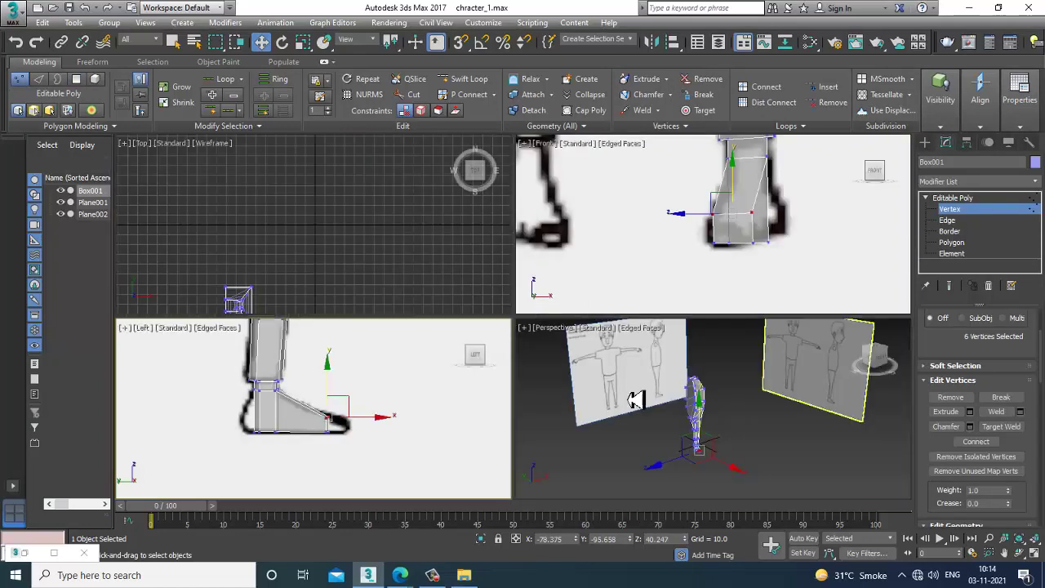
# Examine the leg and the roughed-out foot in the perspective view
pyautogui.rightClick(724, 424)
pyautogui.hotkey('alt', 'w')
pyautogui.press('z')
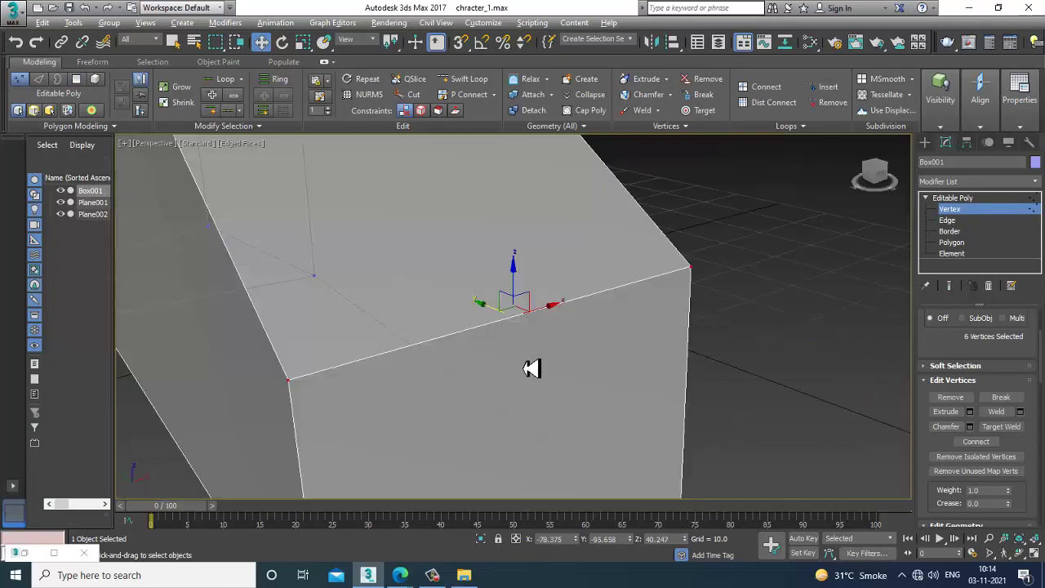
pyautogui.keyDown('alt'); pyautogui.moveTo(532, 367); pyautogui.dragTo(564, 351, button='middle'); pyautogui.keyUp('alt')
pyautogui.scroll(-8, 564, 352)
pyautogui.keyDown('alt'); pyautogui.moveTo(612, 322); pyautogui.dragTo(501, 291, button='middle'); pyautogui.keyUp('alt')
pyautogui.moveTo(676, 214); pyautogui.dragTo(677, 378, button='middle')
pyautogui.scroll(-2, 649, 273)
pyautogui.scroll(-6, 711, 321)
pyautogui.scroll(4, 757, 327)
pyautogui.scroll(3, 730, 348)
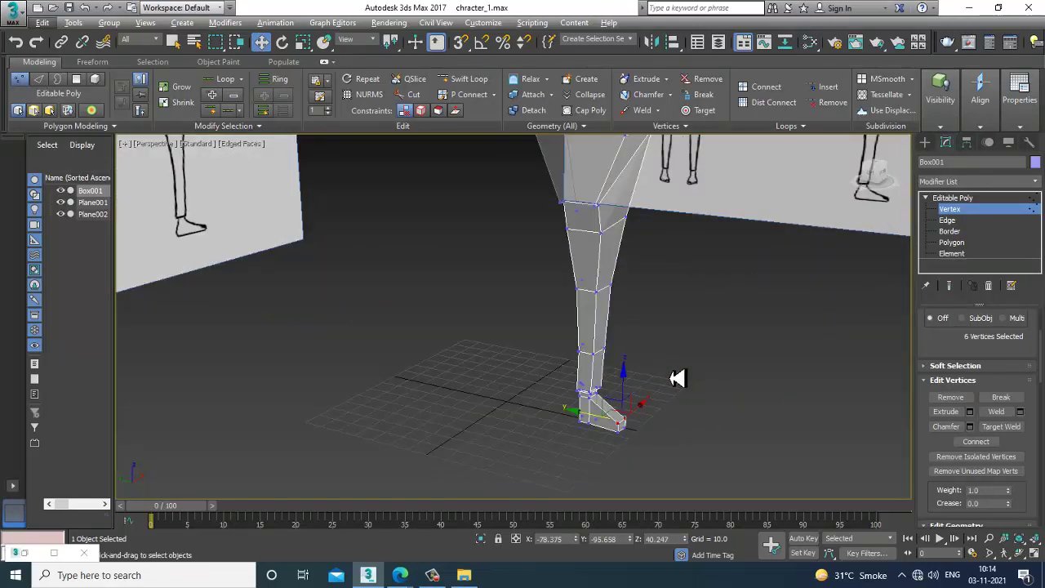
# Extrude the front polygon of the foot 3.417 towards the toe tip in the side view
pyautogui.hotkey('alt', 'w')
pyautogui.scroll(2, 384, 431)
pyautogui.hotkey('alt', 'w')
pyautogui.scroll(3, 485, 402)
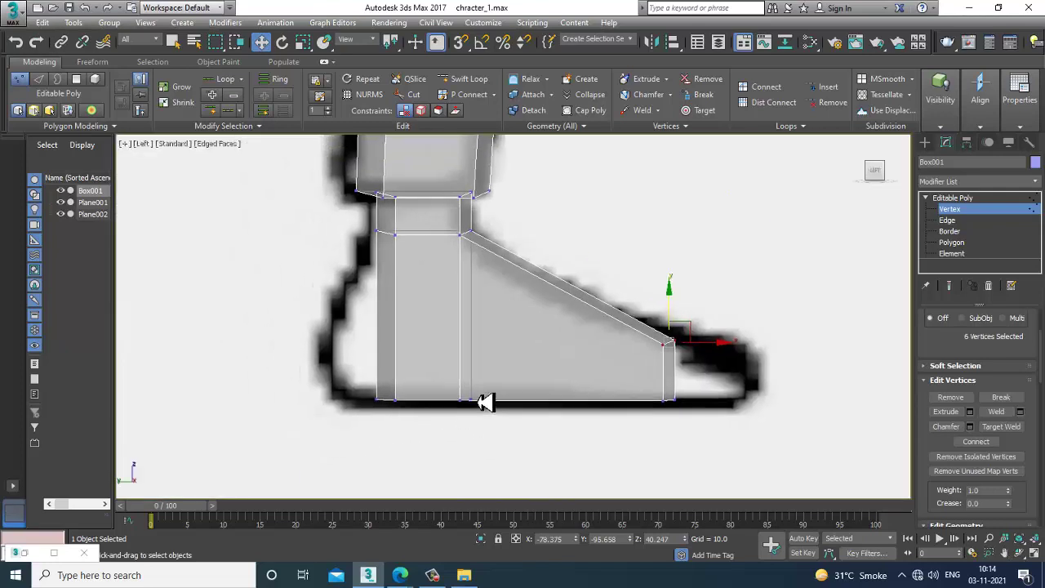
pyautogui.scroll(3, 597, 378)
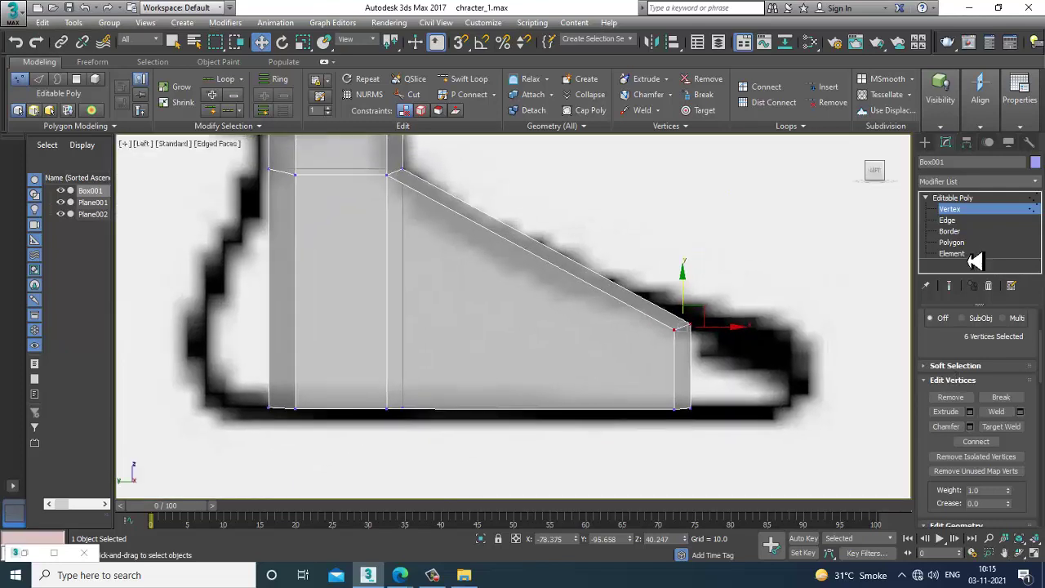
pyautogui.click(952, 242)
pyautogui.click(692, 367)
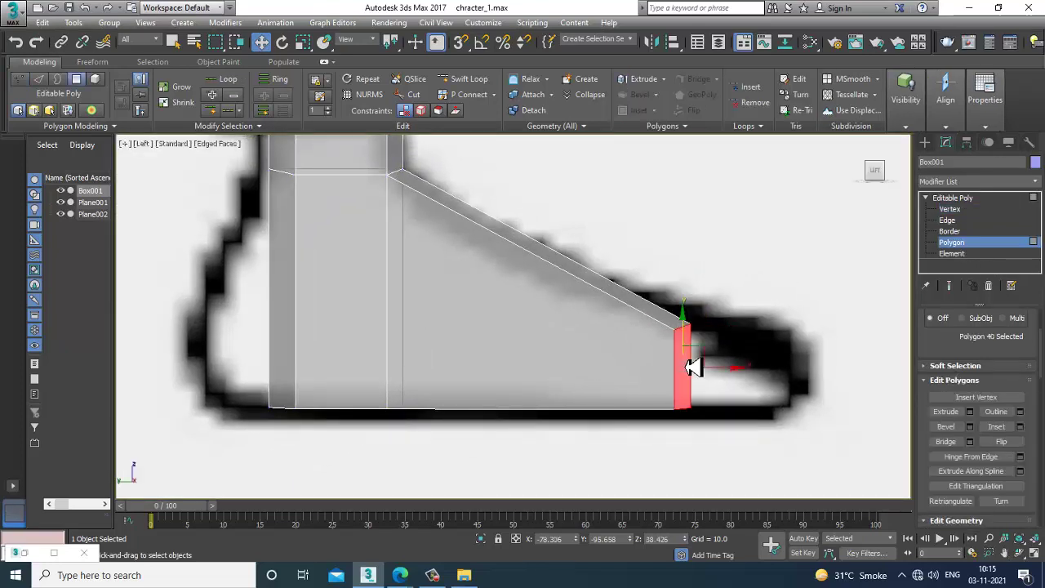
pyautogui.click(970, 411)
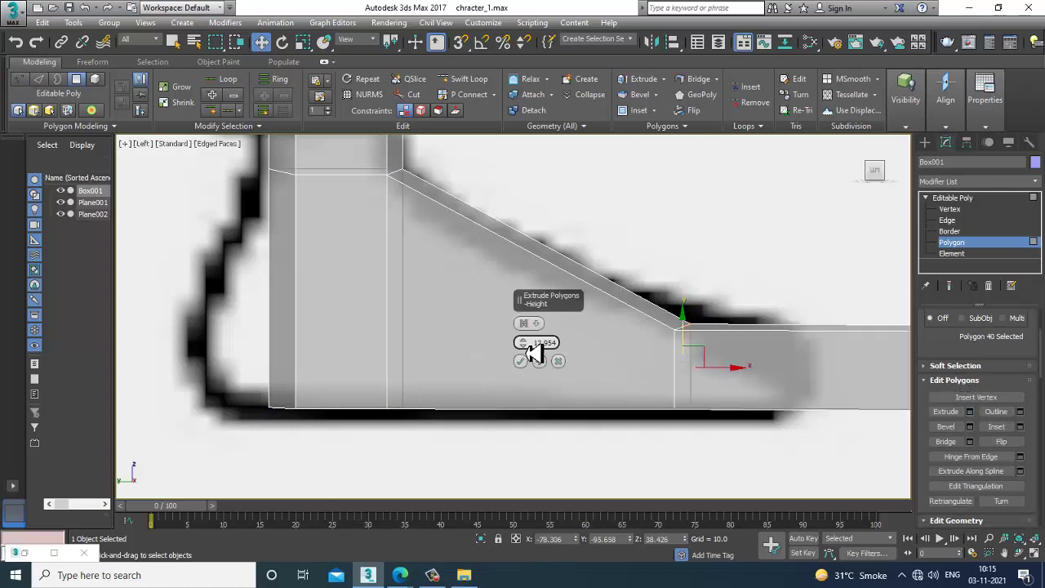
pyautogui.moveTo(533, 394); pyautogui.dragTo(546, 578)
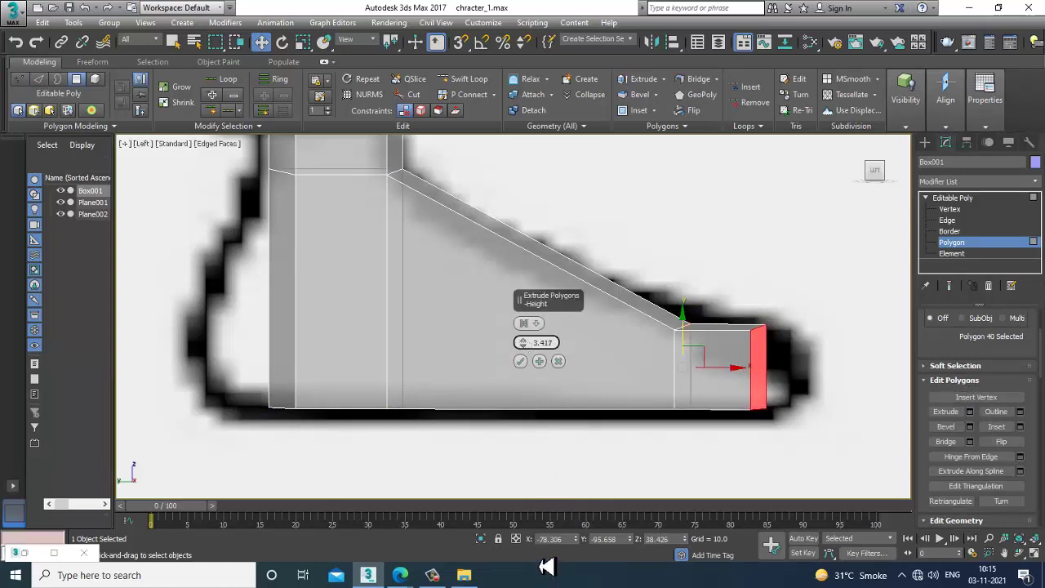
pyautogui.click(536, 361)
pyautogui.scroll(4, 746, 351)
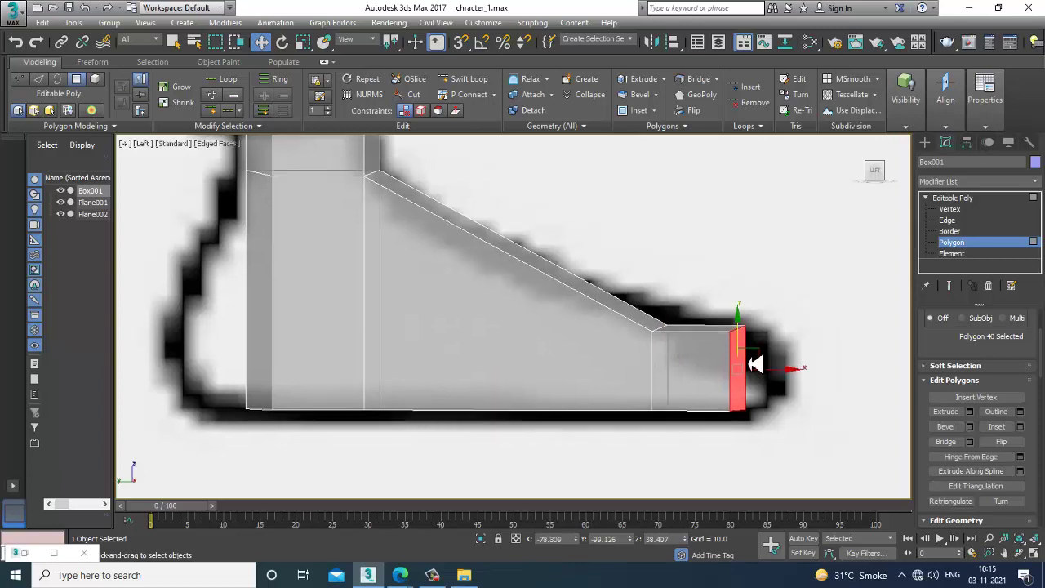
# Lower the upper vertices of the toe end to follow the toe slope in the side blueprint
pyautogui.press('1')
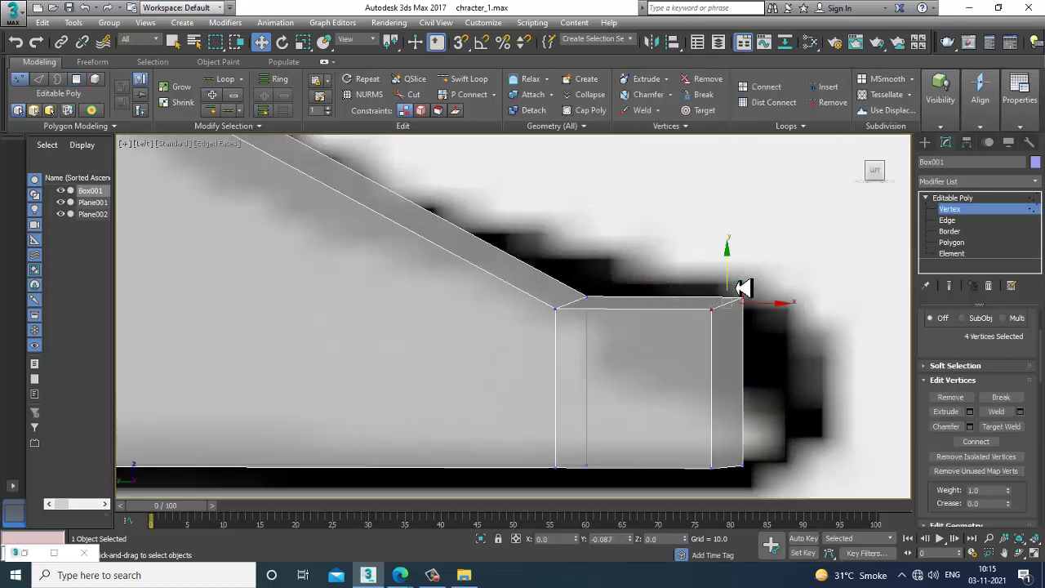
pyautogui.moveTo(743, 288); pyautogui.dragTo(746, 318)
pyautogui.scroll(-4, 689, 318)
pyautogui.moveTo(515, 292); pyautogui.dragTo(607, 317, button='middle')
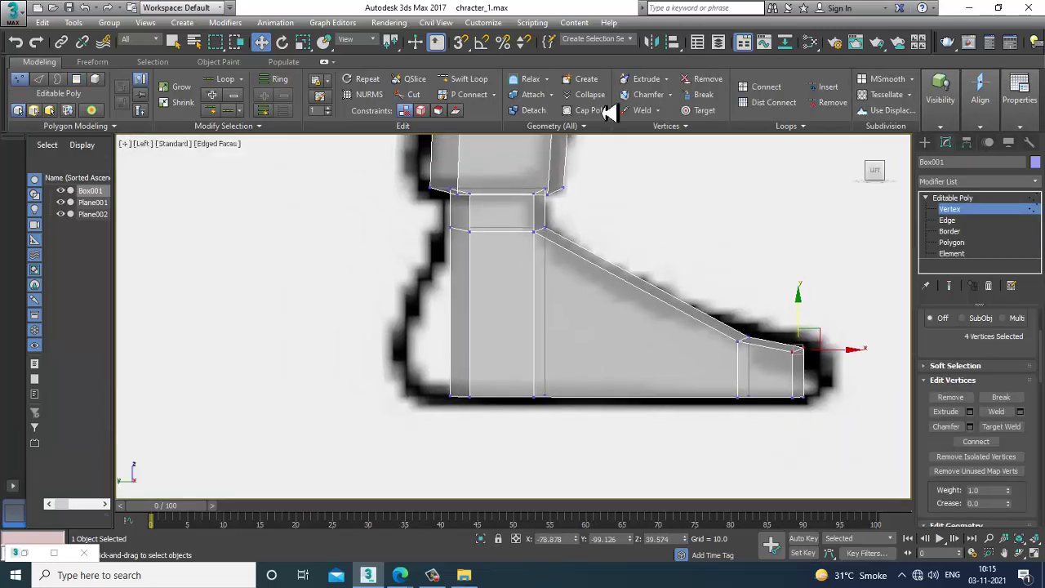
# Add a horizontal edge loop around the foot between the ankle and the sole
pyautogui.click(480, 332)
pyautogui.rightClick(482, 333)
pyautogui.moveTo(509, 318); pyautogui.dragTo(543, 285, button='middle')
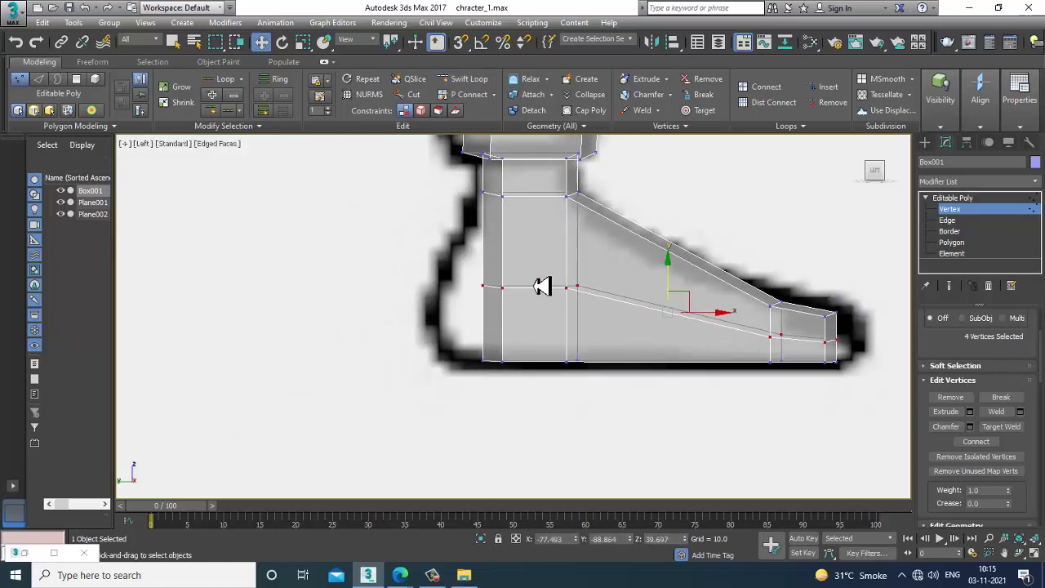
# Pull the middle and bottom heel vertices back to the heel outline in the side blueprint
pyautogui.scroll(3, 544, 285)
pyautogui.press('1')
pyautogui.press('1')
pyautogui.moveTo(407, 269); pyautogui.dragTo(414, 302)
pyautogui.moveTo(405, 416); pyautogui.dragTo(417, 386, button='middle')
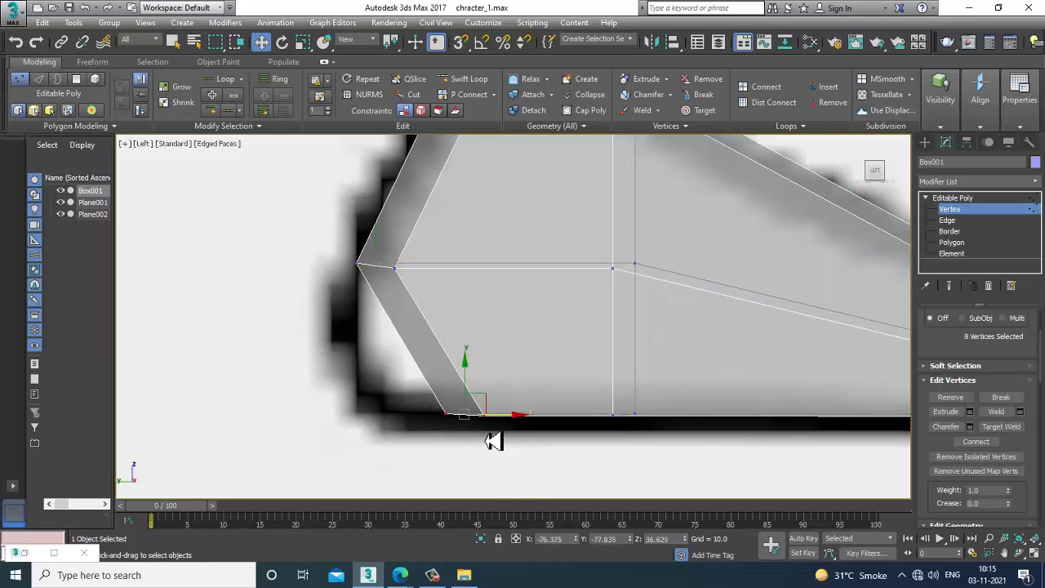
pyautogui.scroll(-5, 457, 408)
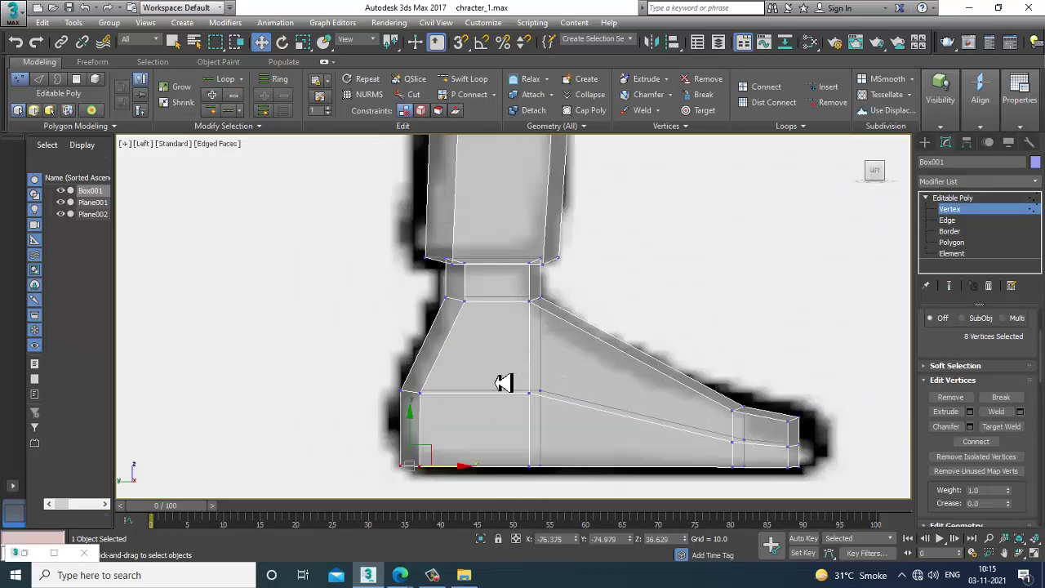
pyautogui.scroll(-3, 564, 382)
# Rotate and scale the toe vertices to turn and widen the front of the foot
pyautogui.hotkey('alt', 'w')
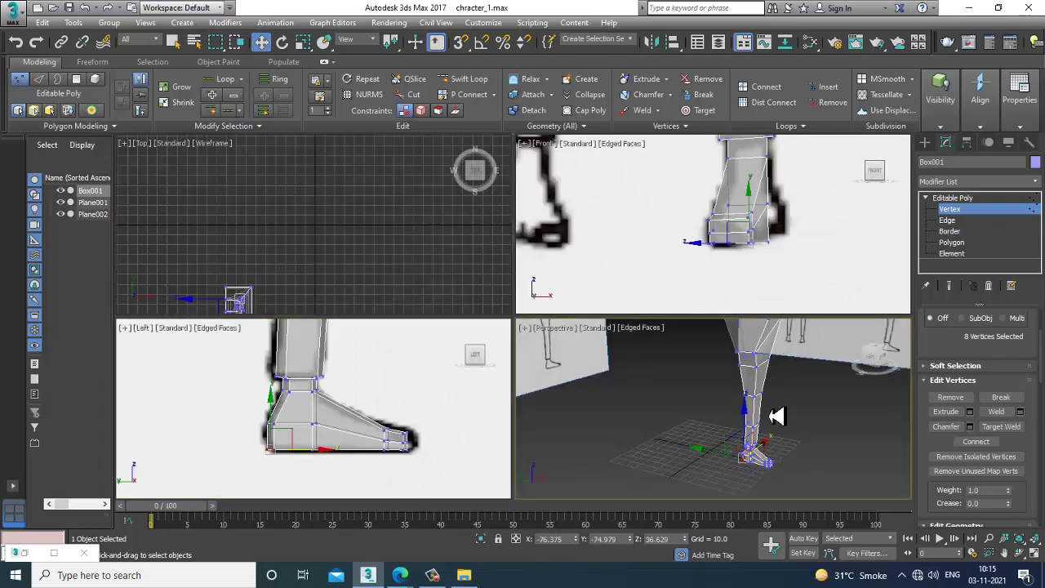
pyautogui.hotkey('alt', 'w')
pyautogui.scroll(-3, 604, 342)
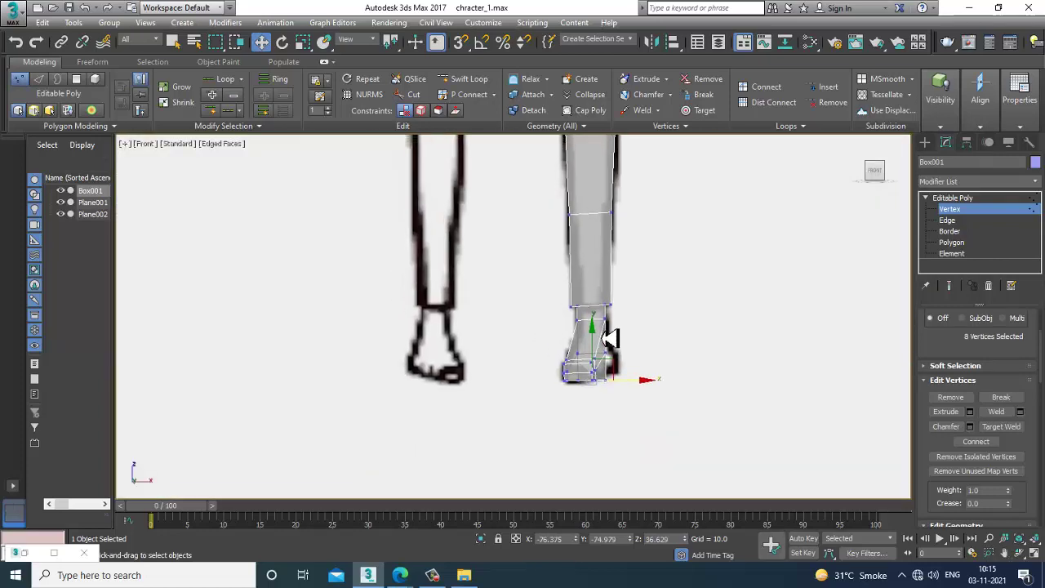
pyautogui.hotkey('alt', 'w')
pyautogui.hotkey('alt', 'w')
pyautogui.scroll(5, 620, 383)
pyautogui.scroll(-6, 534, 366)
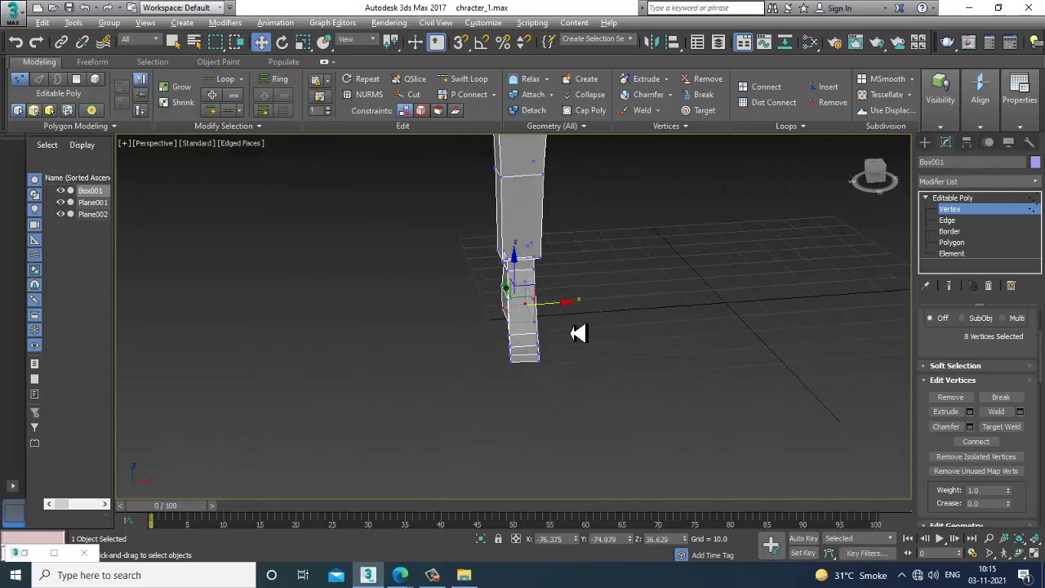
pyautogui.keyDown('alt'); pyautogui.moveTo(578, 331); pyautogui.dragTo(570, 392, button='middle'); pyautogui.keyUp('alt')
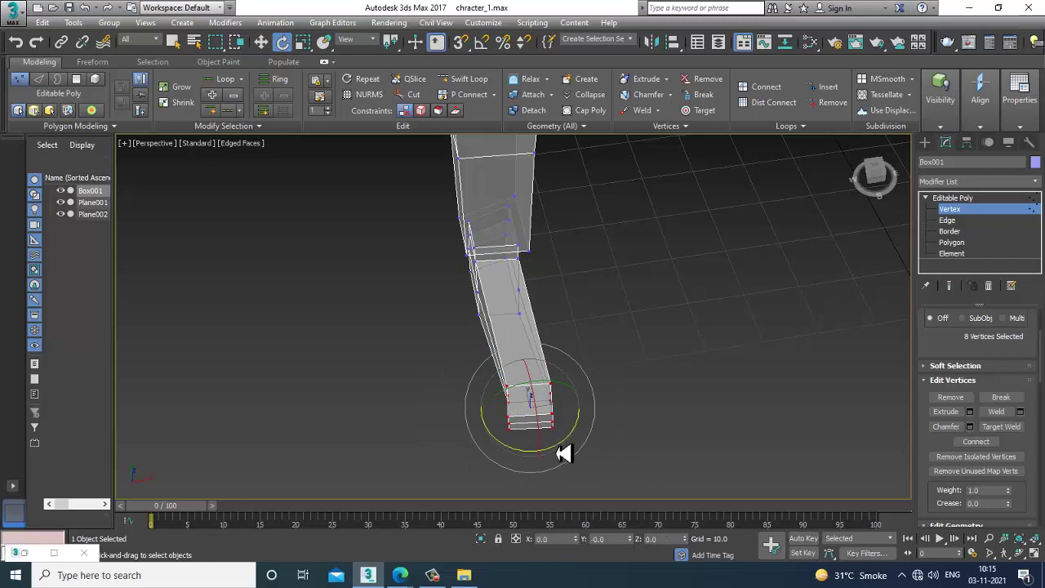
pyautogui.keyDown('alt'); pyautogui.moveTo(545, 412); pyautogui.dragTo(595, 415, button='middle'); pyautogui.keyUp('alt')
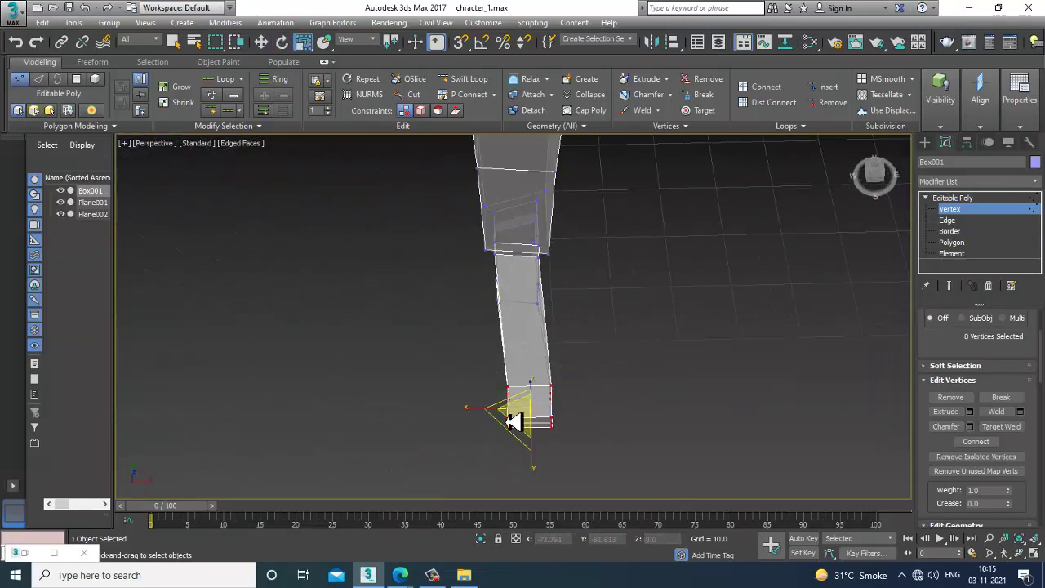
pyautogui.keyDown('alt'); pyautogui.moveTo(438, 414); pyautogui.dragTo(501, 361, button='middle'); pyautogui.keyUp('alt')
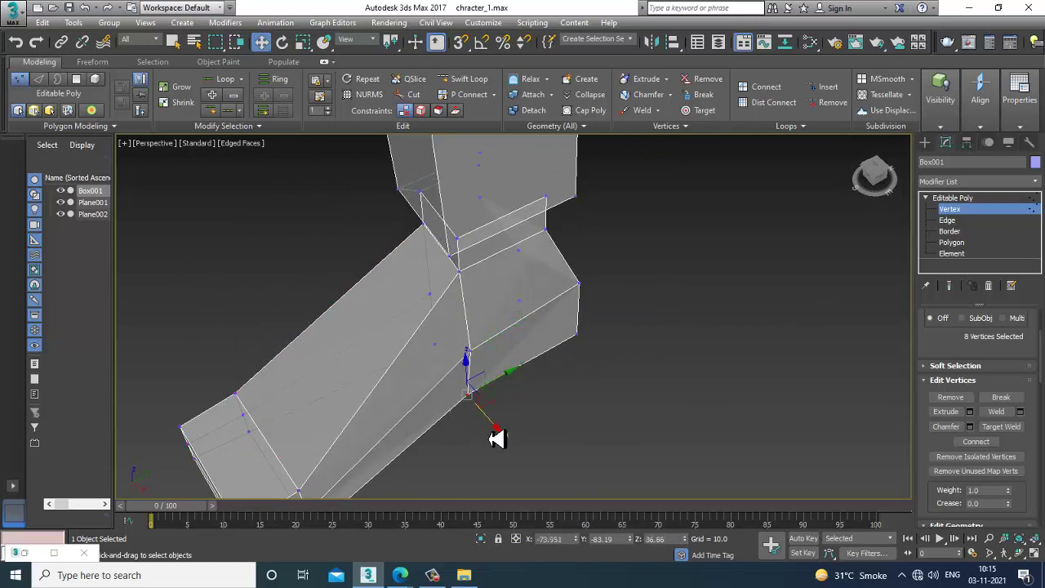
# Move the lower heel vertices of the foot slightly forward along Y to refine the heel shape
pyautogui.keyDown('alt'); pyautogui.moveTo(516, 446); pyautogui.dragTo(562, 358, button='middle'); pyautogui.keyUp('alt')
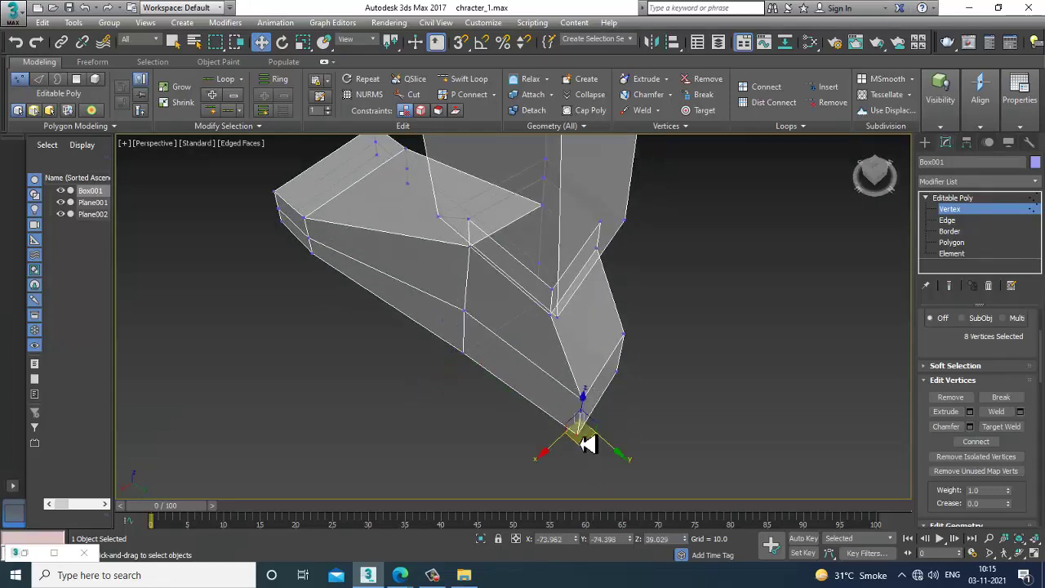
pyautogui.moveTo(622, 464); pyautogui.dragTo(617, 457)
pyautogui.keyDown('alt'); pyautogui.moveTo(684, 432); pyautogui.dragTo(622, 440, button='middle'); pyautogui.keyUp('alt')
pyautogui.scroll(-5, 572, 367)
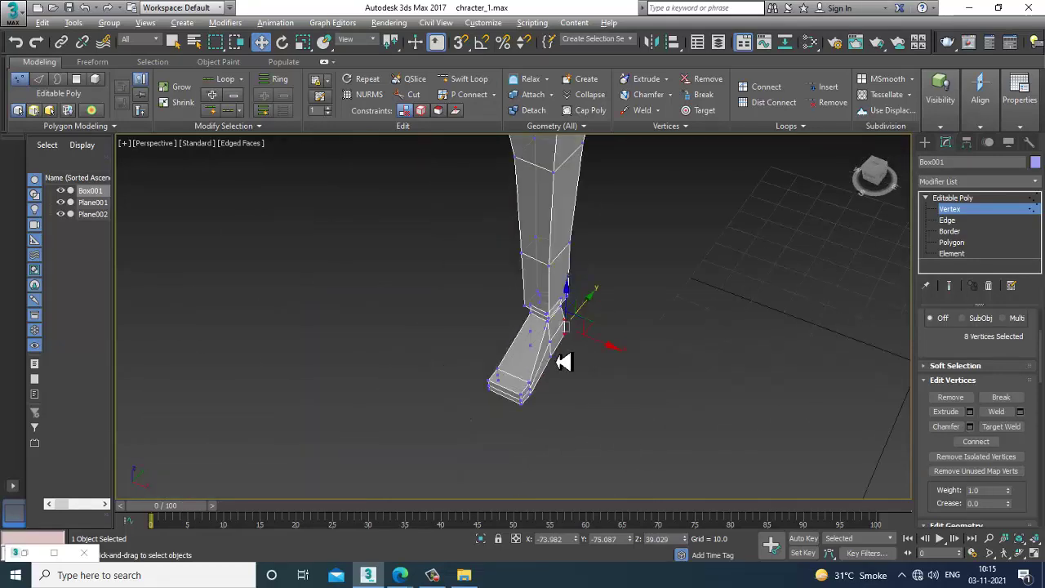
pyautogui.keyDown('alt'); pyautogui.moveTo(562, 361); pyautogui.dragTo(513, 367, button='middle'); pyautogui.keyUp('alt')
pyautogui.scroll(5, 596, 360)
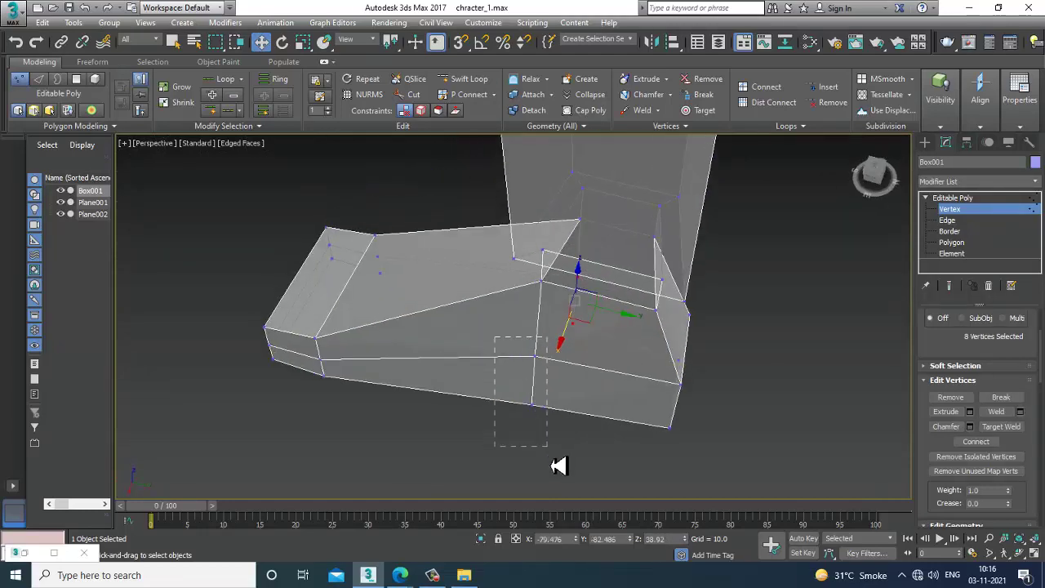
# Move the lower mid-foot side vertices outward along X to widen the middle of the foot
pyautogui.keyDown('alt'); pyautogui.moveTo(558, 465); pyautogui.dragTo(507, 419, button='middle'); pyautogui.keyUp('alt')
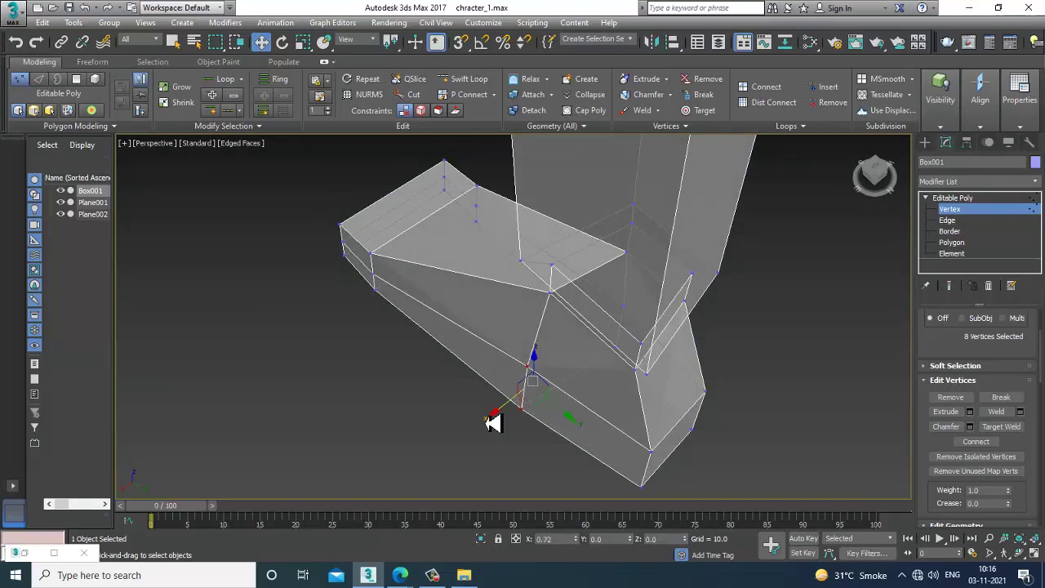
pyautogui.keyDown('alt'); pyautogui.moveTo(438, 376); pyautogui.dragTo(671, 355, button='middle'); pyautogui.keyUp('alt')
pyautogui.scroll(-5, 614, 321)
pyautogui.scroll(-3, 622, 400)
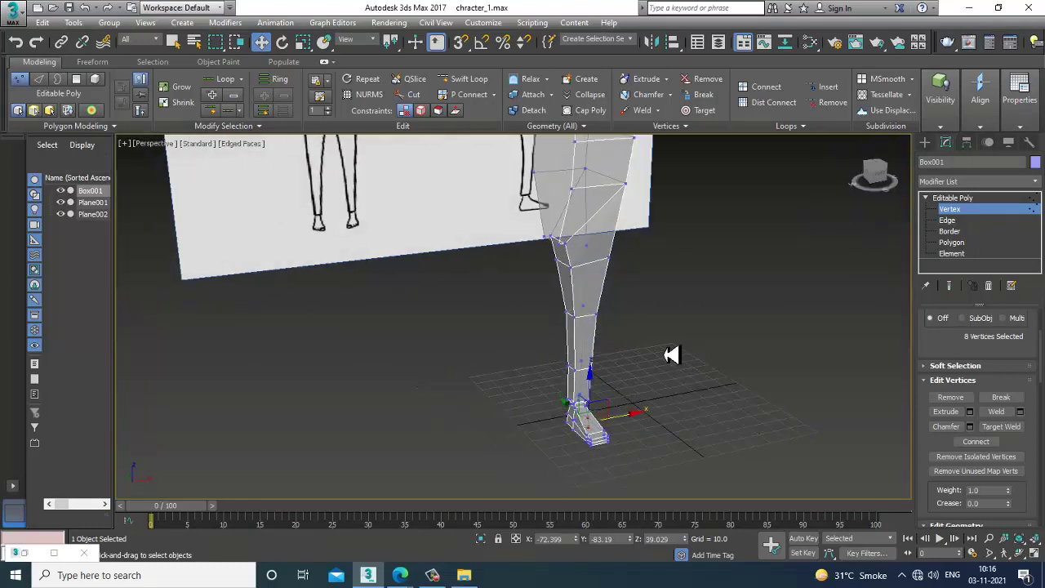
# Change the object color of the character mesh
pyautogui.click(1035, 162)
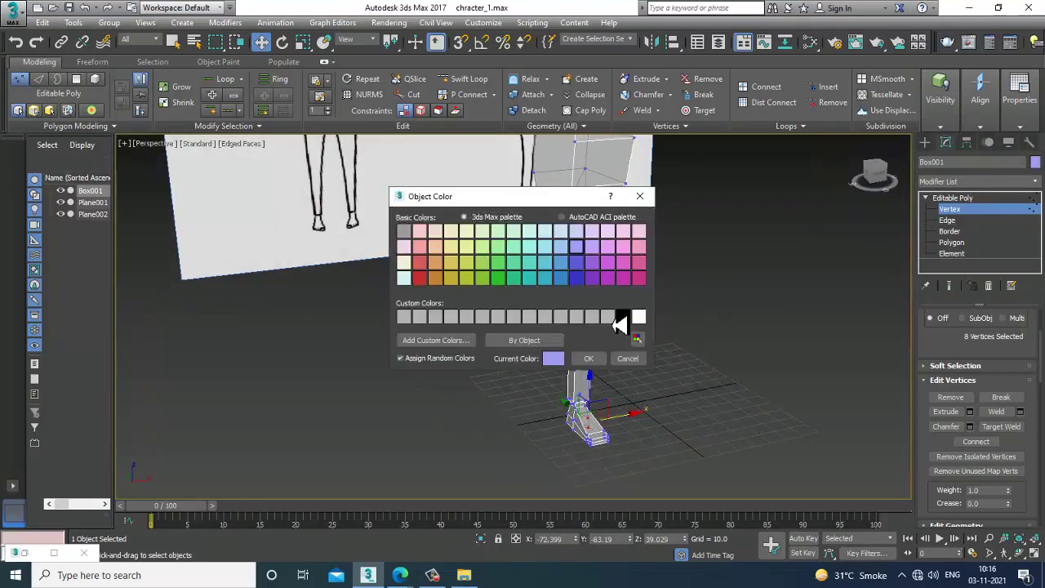
pyautogui.click(598, 364)
pyautogui.keyDown('alt'); pyautogui.moveTo(606, 341); pyautogui.dragTo(531, 334, button='middle'); pyautogui.keyUp('alt')
pyautogui.scroll(5, 555, 397)
pyautogui.scroll(-3, 534, 334)
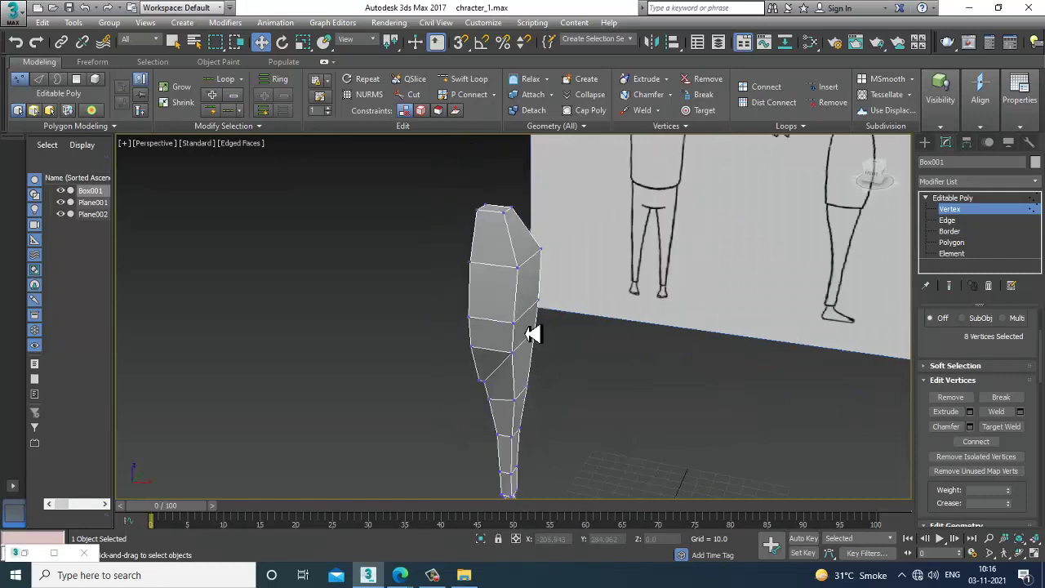
# Add a Symmetry modifier on top of the whole Editable Poly body
pyautogui.click(994, 199)
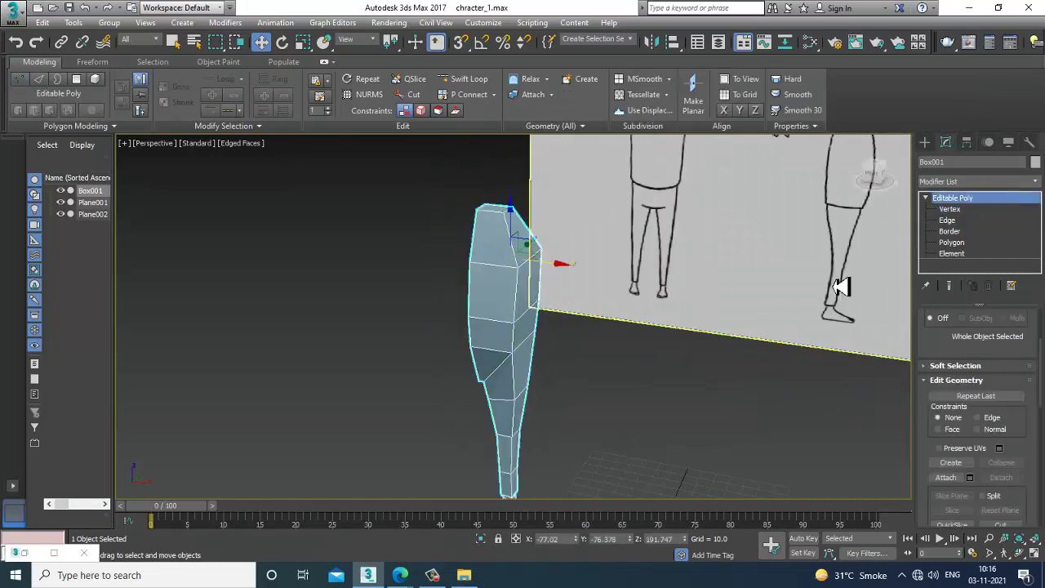
pyautogui.click(976, 181)
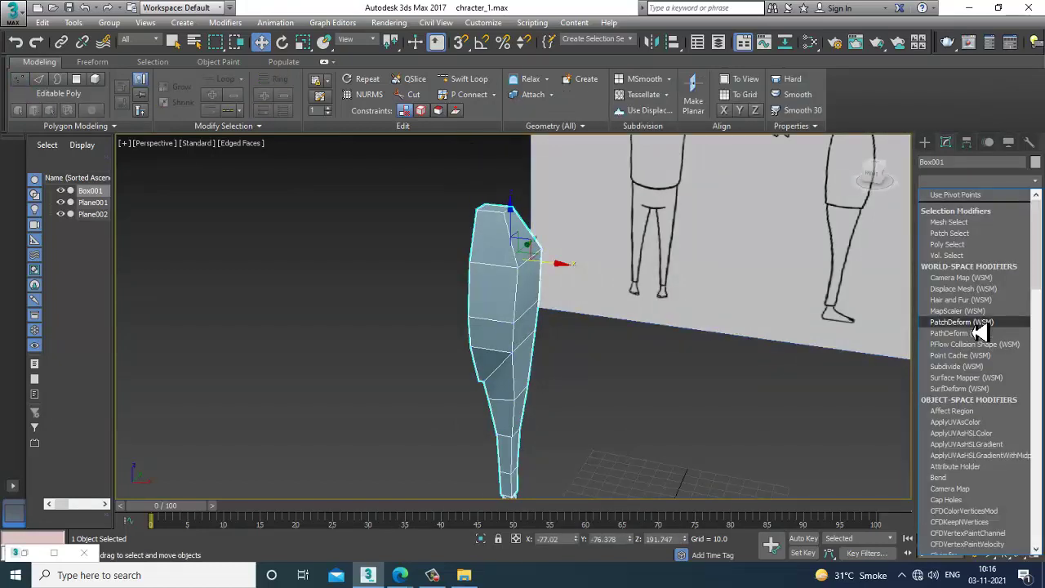
pyautogui.write('sym')
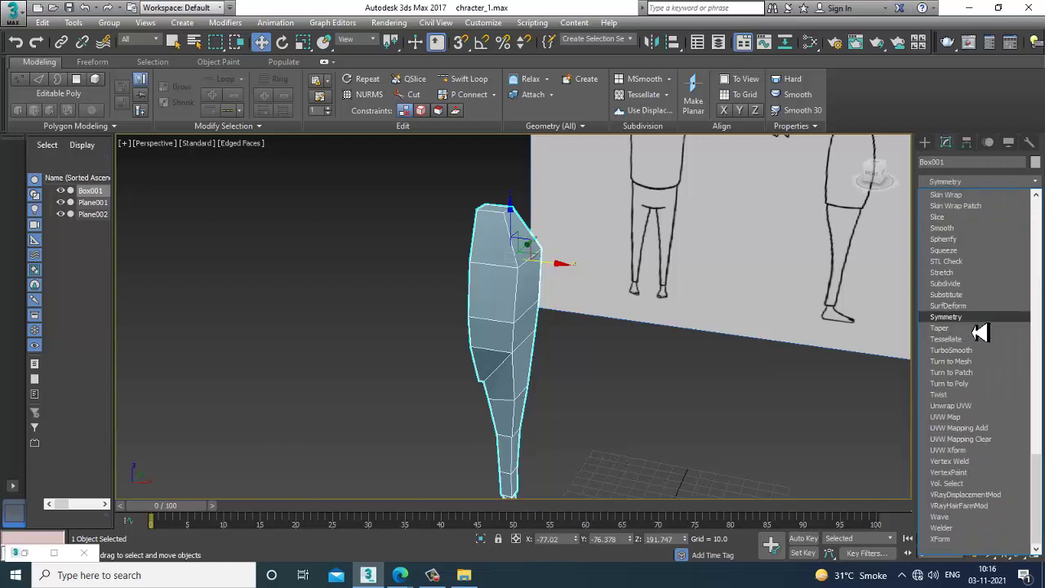
pyautogui.press('Return')
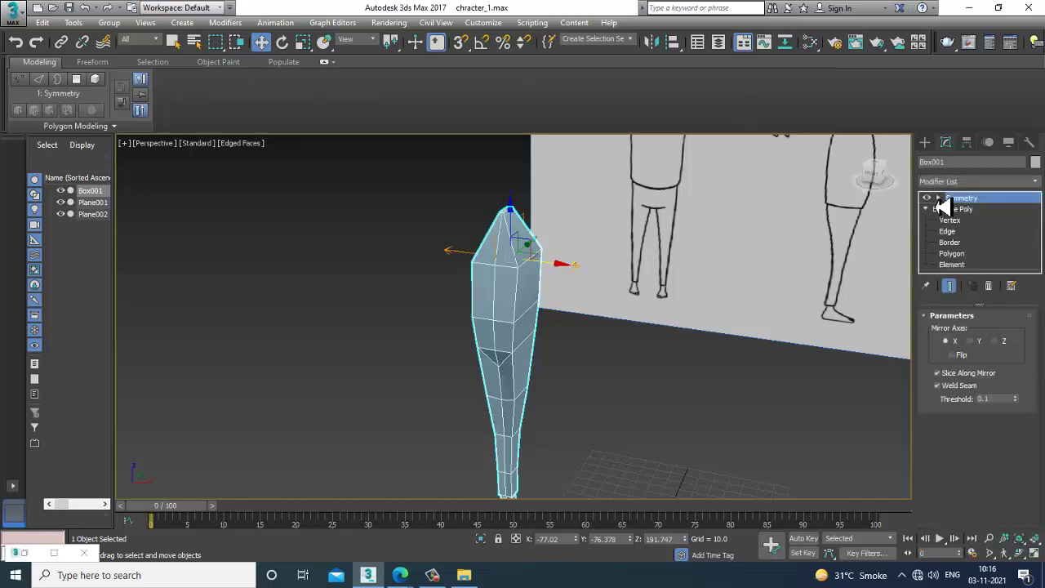
# Move the Symmetry mirror plane along X until both body halves meet and the legs match the front blueprint
pyautogui.keyDown('alt'); pyautogui.moveTo(574, 293); pyautogui.dragTo(575, 270, button='middle'); pyautogui.keyUp('alt')
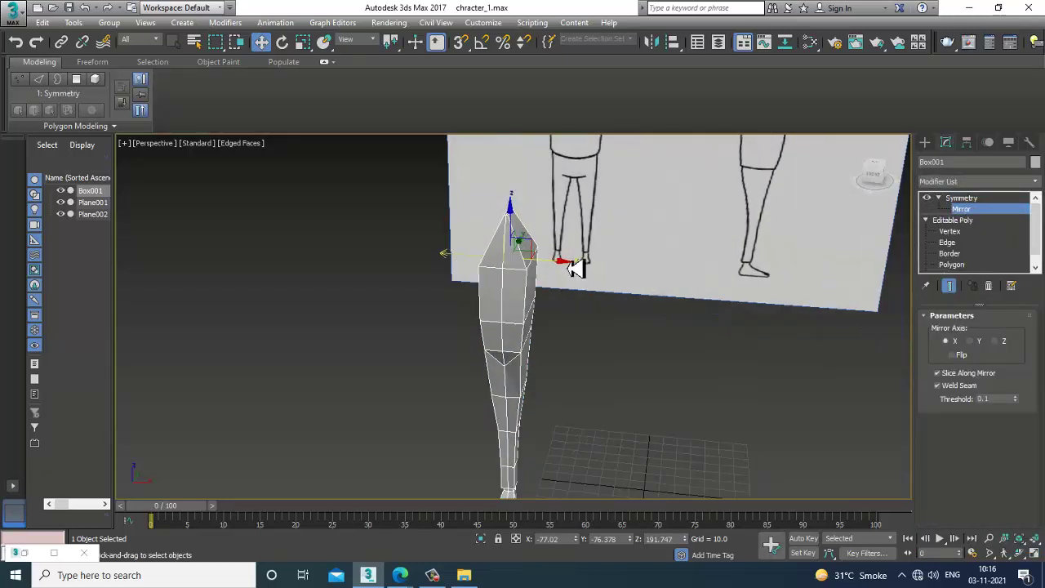
pyautogui.moveTo(561, 272); pyautogui.dragTo(536, 270)
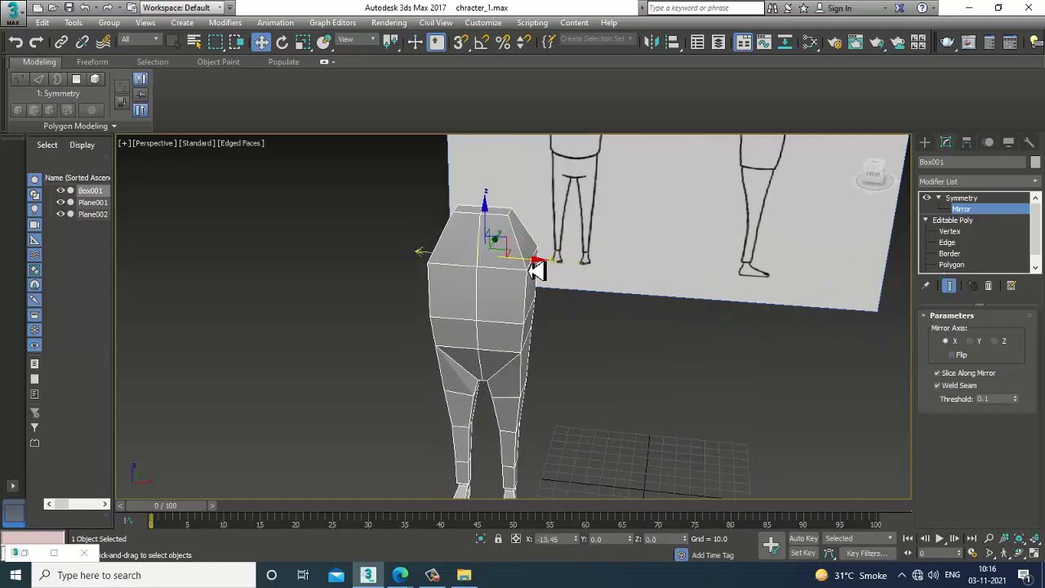
pyautogui.moveTo(556, 361)
pyautogui.keyDown('alt'); pyautogui.mouseDown(button='middle')
pyautogui.moveTo(576, 366)
pyautogui.moveTo(570, 356)
pyautogui.mouseUp(button='middle'); pyautogui.keyUp('alt')
pyautogui.hotkey('alt', 'w')
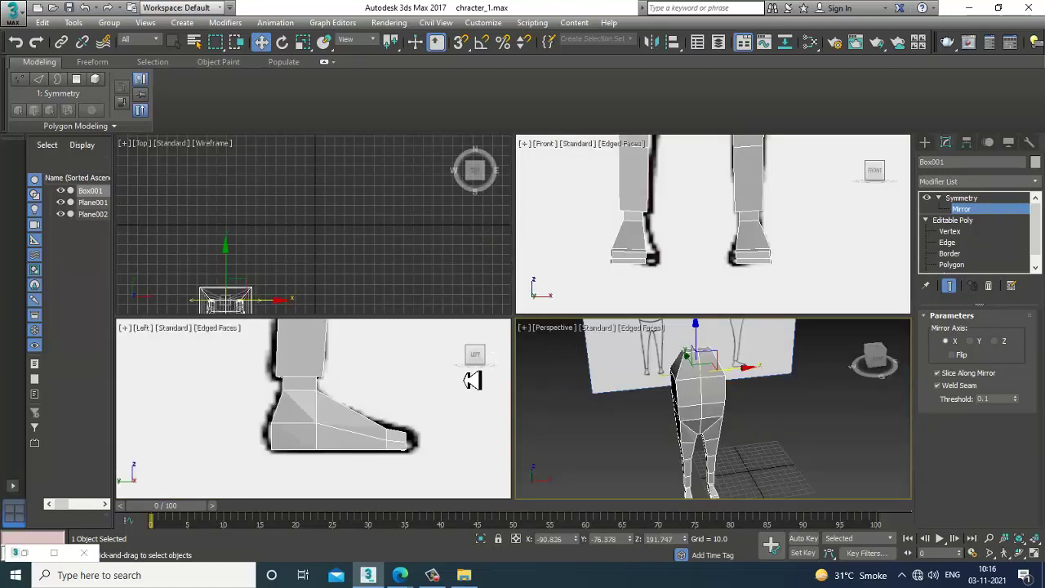
pyautogui.moveTo(723, 209); pyautogui.dragTo(729, 256, button='middle')
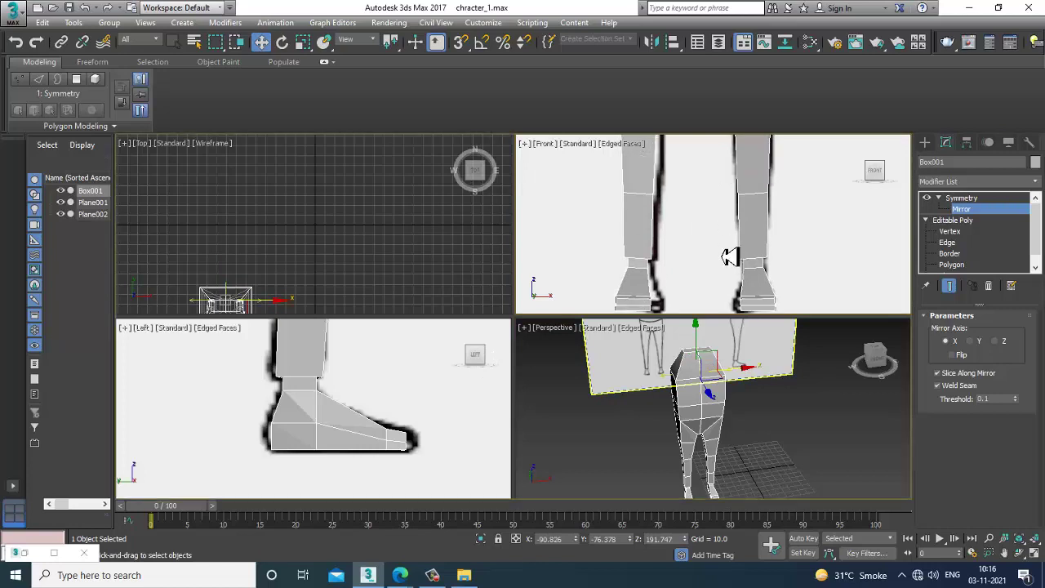
pyautogui.hotkey('alt', 'w')
pyautogui.scroll(-5, 718, 263)
pyautogui.moveTo(573, 319); pyautogui.dragTo(590, 386, button='middle')
pyautogui.moveTo(674, 225); pyautogui.dragTo(679, 225)
pyautogui.moveTo(795, 424); pyautogui.dragTo(748, 381, button='middle')
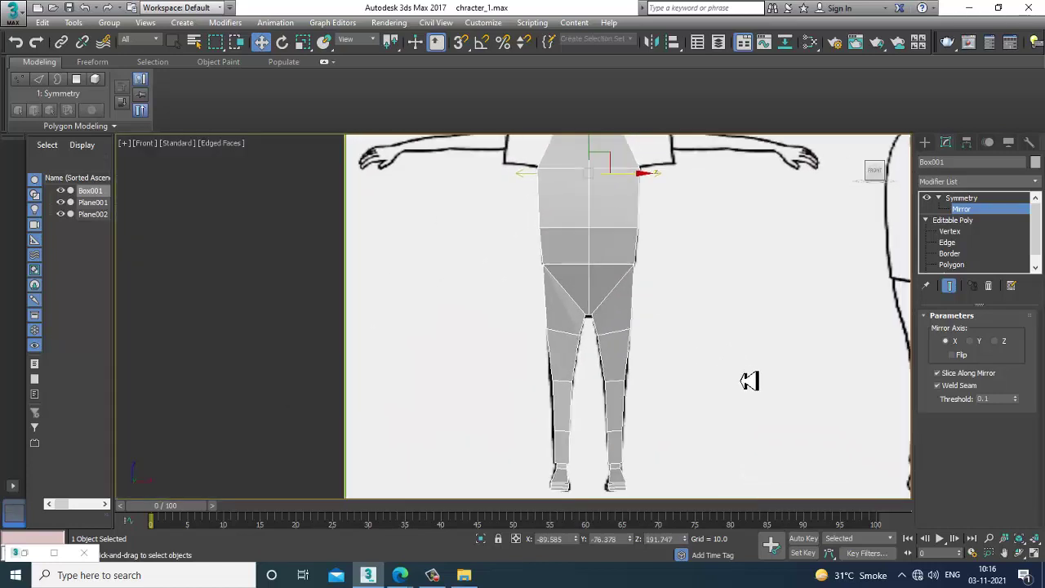
# Examine the mirrored body in perspective and against the side blueprint
pyautogui.hotkey('alt', 'w')
pyautogui.middleClick(709, 409)
pyautogui.hotkey('alt', 'w')
pyautogui.keyDown('alt'); pyautogui.moveTo(708, 408); pyautogui.dragTo(450, 361, button='middle'); pyautogui.keyUp('alt')
pyautogui.hotkey('alt', 'w')
pyautogui.hotkey('alt', 'w')
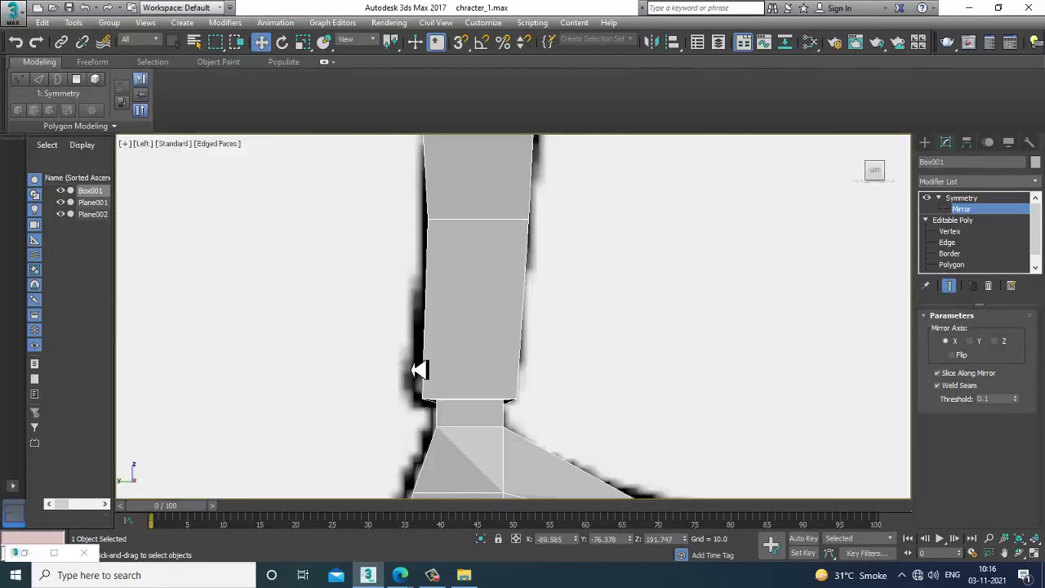
pyautogui.scroll(-8, 538, 441)
pyautogui.moveTo(534, 296); pyautogui.dragTo(522, 341, button='middle')
pyautogui.hotkey('alt', 'w')
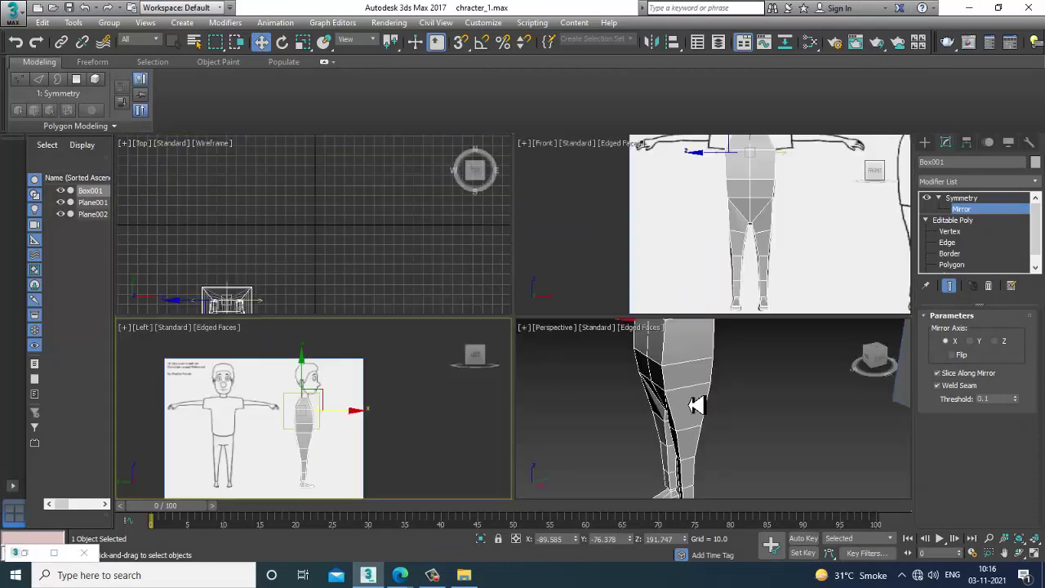
pyautogui.keyDown('alt'); pyautogui.moveTo(775, 413); pyautogui.dragTo(653, 367, button='middle'); pyautogui.keyUp('alt')
pyautogui.hotkey('alt', 'w')
pyautogui.moveTo(596, 321)
pyautogui.keyDown('alt'); pyautogui.mouseDown(button='middle')
pyautogui.moveTo(492, 301)
pyautogui.moveTo(471, 336)
pyautogui.moveTo(484, 315)
pyautogui.moveTo(585, 342)
pyautogui.mouseUp(button='middle'); pyautogui.keyUp('alt')
pyautogui.scroll(2, 478, 319)
# Leave the mirror plane editing and turn off the Symmetry modifier so only the original half is displayed
pyautogui.press('1')
pyautogui.press('1')
pyautogui.press('1')
pyautogui.hotkey('alt', 'x')
pyautogui.click(926, 198)
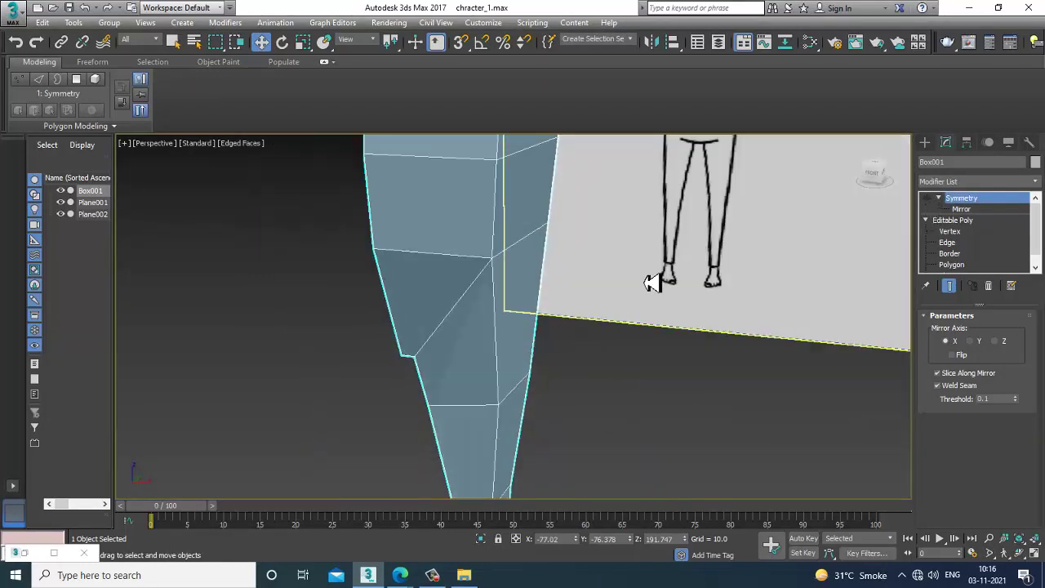
pyautogui.scroll(-5, 651, 282)
pyautogui.keyDown('alt'); pyautogui.moveTo(651, 282); pyautogui.dragTo(563, 310, button='middle'); pyautogui.keyUp('alt')
pyautogui.scroll(3, 632, 297)
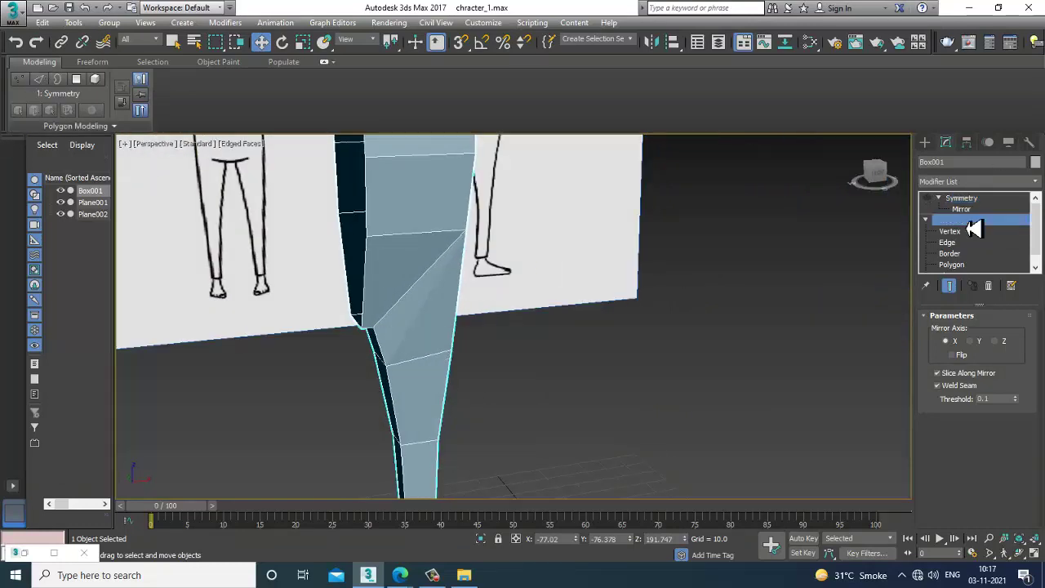
# Add a vertical Swift Loop running down the leg through the hip area of the Editable Poly
pyautogui.click(970, 221)
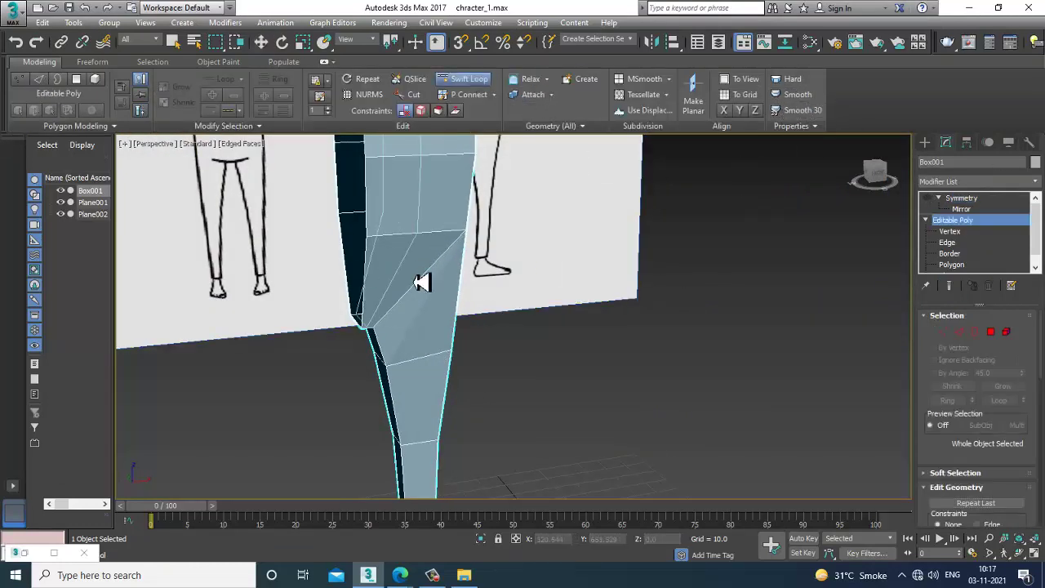
pyautogui.press('w')
pyautogui.keyDown('alt'); pyautogui.moveTo(501, 285); pyautogui.dragTo(396, 282, button='middle'); pyautogui.keyUp('alt')
# Move the new loop's hip vertices along X and pull its thigh vertices forward to round the leg
pyautogui.press('1')
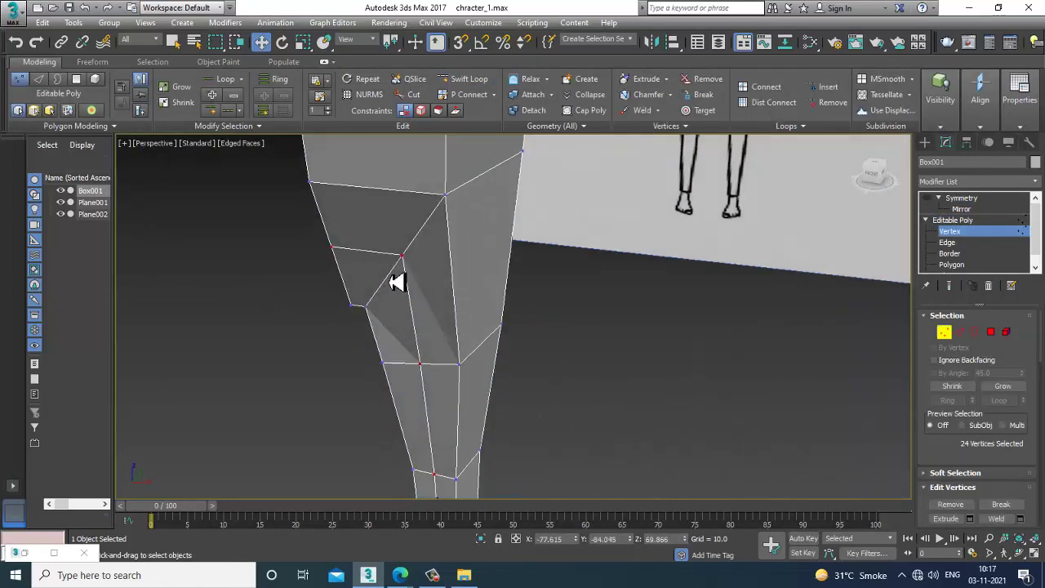
pyautogui.keyDown('alt'); pyautogui.moveTo(434, 314); pyautogui.dragTo(393, 276, button='middle'); pyautogui.keyUp('alt')
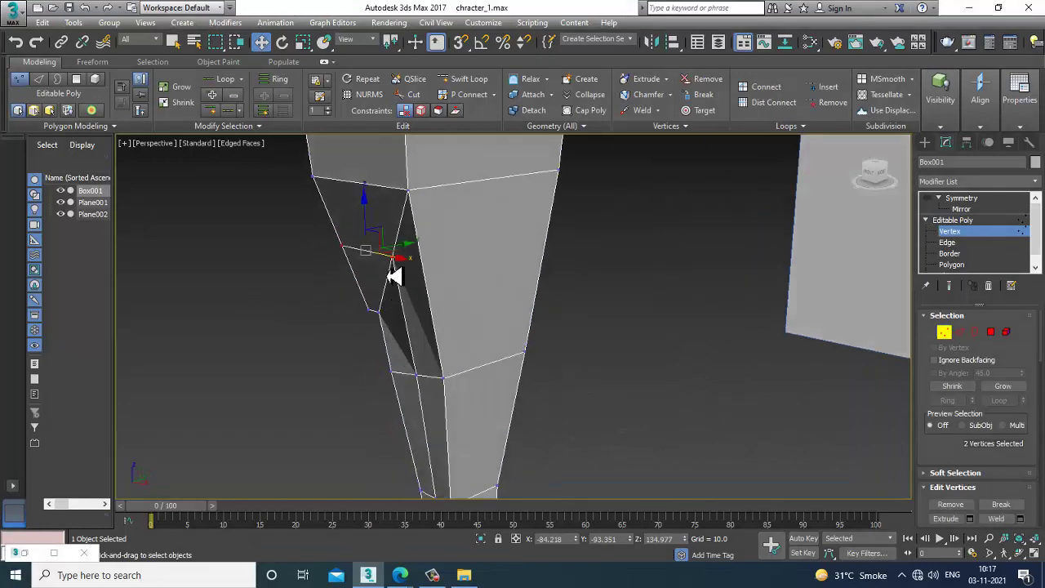
pyautogui.moveTo(411, 255); pyautogui.dragTo(401, 252)
pyautogui.keyDown('alt'); pyautogui.moveTo(400, 252); pyautogui.dragTo(433, 387, button='middle'); pyautogui.keyUp('alt')
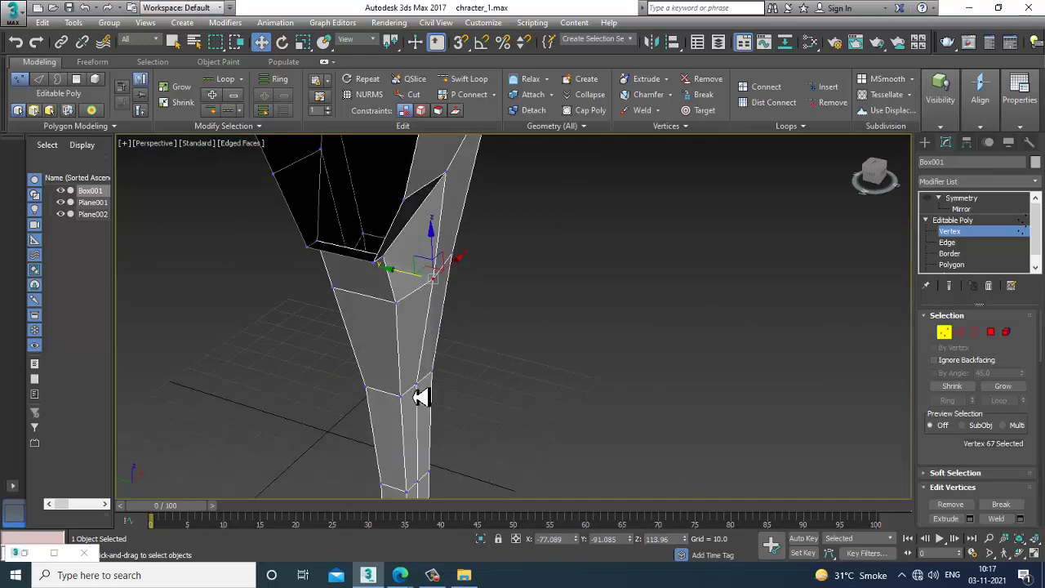
pyautogui.scroll(-10, 473, 408)
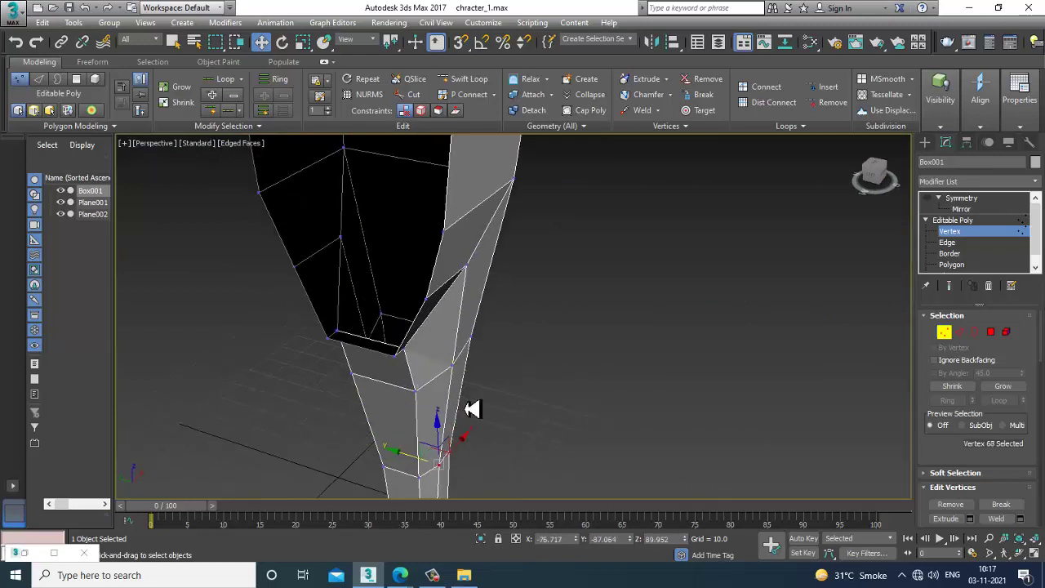
# Compare the reshaped leg with the side and front blueprints and inspect it in perspective
pyautogui.hotkey('alt', 'w')
pyautogui.scroll(8, 408, 392)
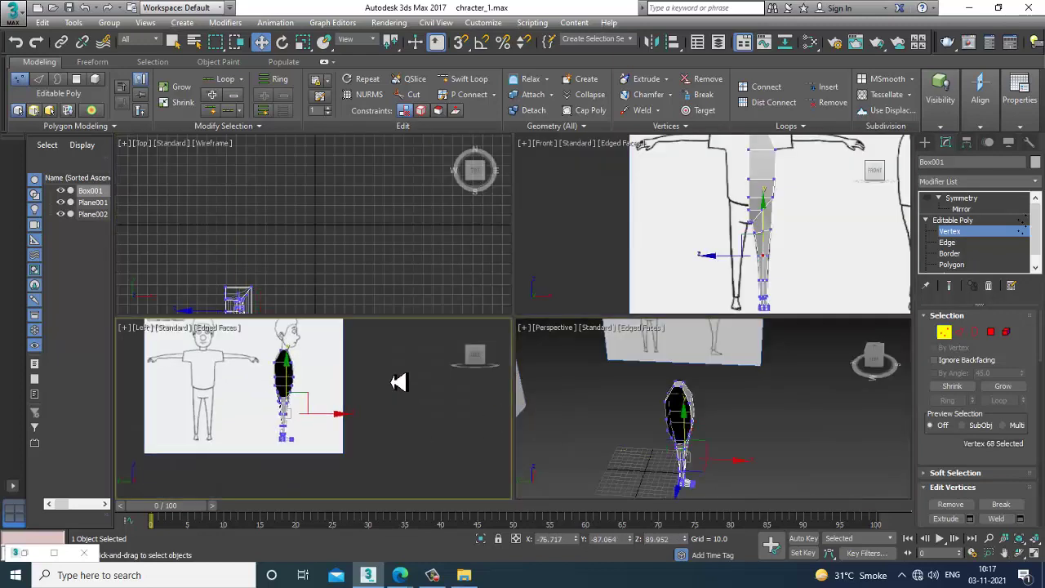
pyautogui.hotkey('alt', 'w')
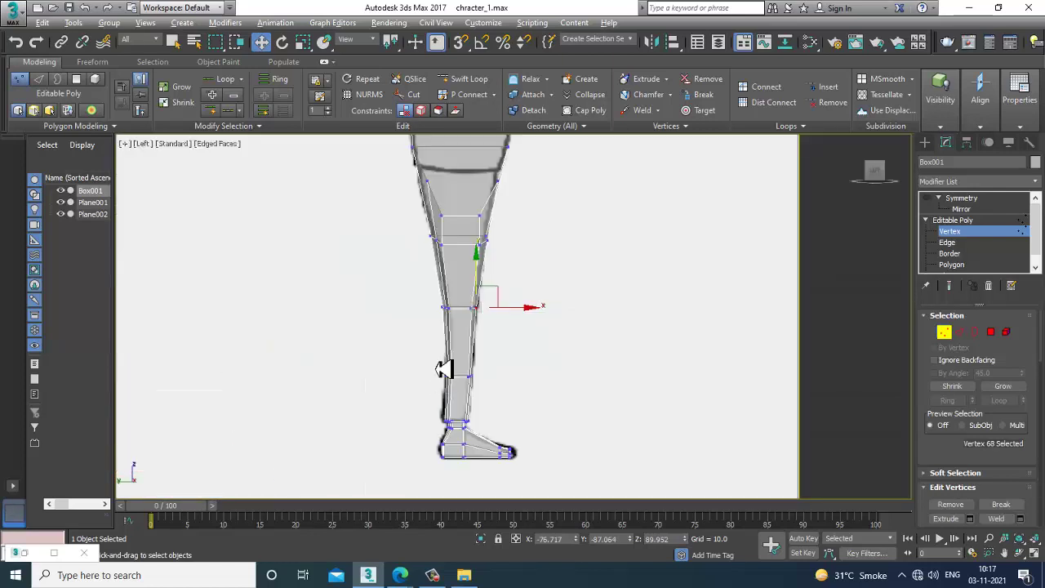
pyautogui.scroll(-3, 534, 291)
pyautogui.hotkey('alt', 'w')
pyautogui.hotkey('alt', 'w')
pyautogui.moveTo(719, 254); pyautogui.dragTo(718, 175, button='middle')
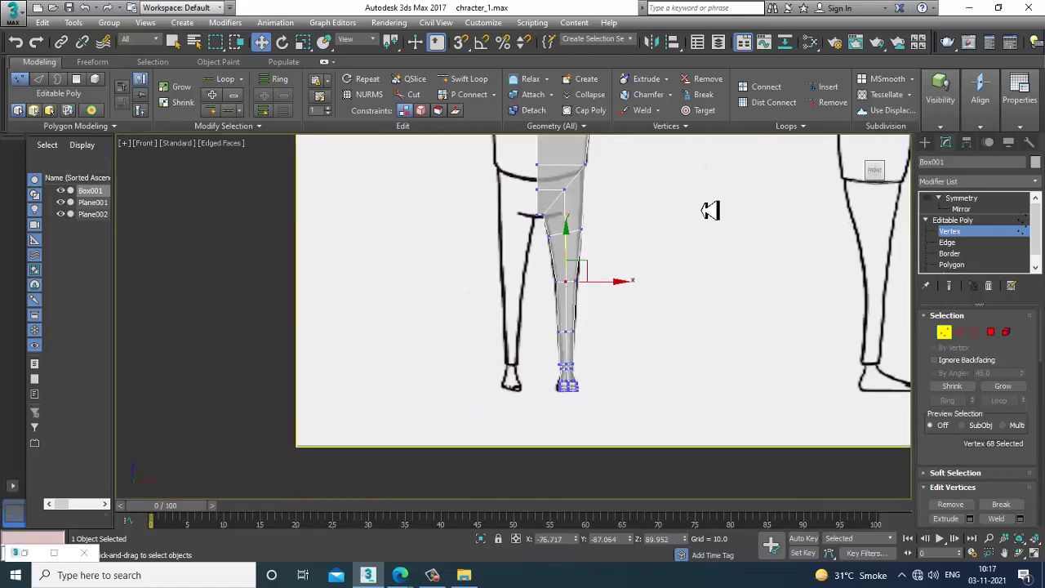
pyautogui.hotkey('alt', 'w')
pyautogui.hotkey('alt', 'w')
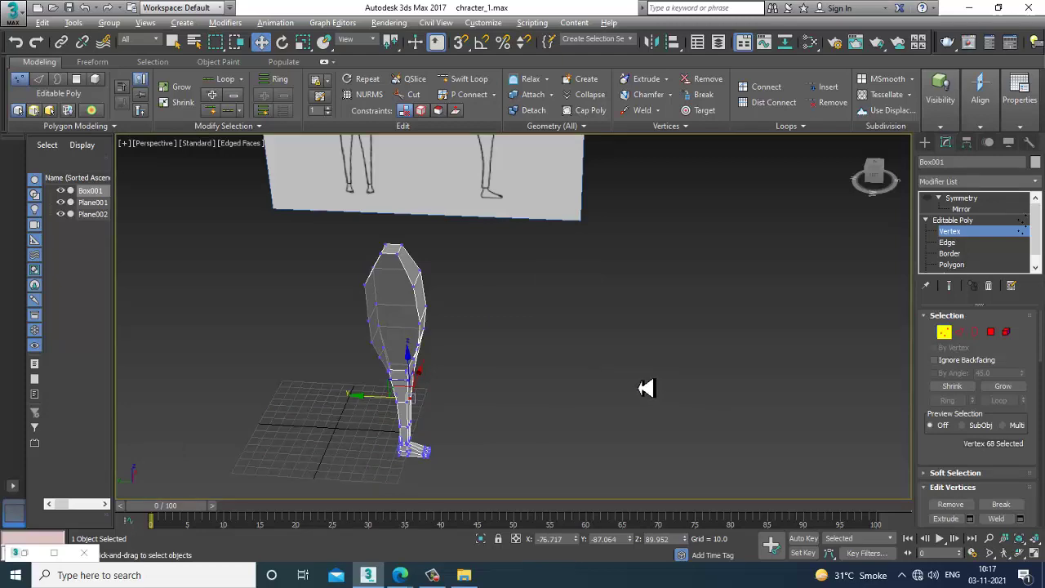
pyautogui.keyDown('alt'); pyautogui.moveTo(645, 388); pyautogui.dragTo(397, 330, button='middle'); pyautogui.keyUp('alt')
pyautogui.scroll(5, 393, 346)
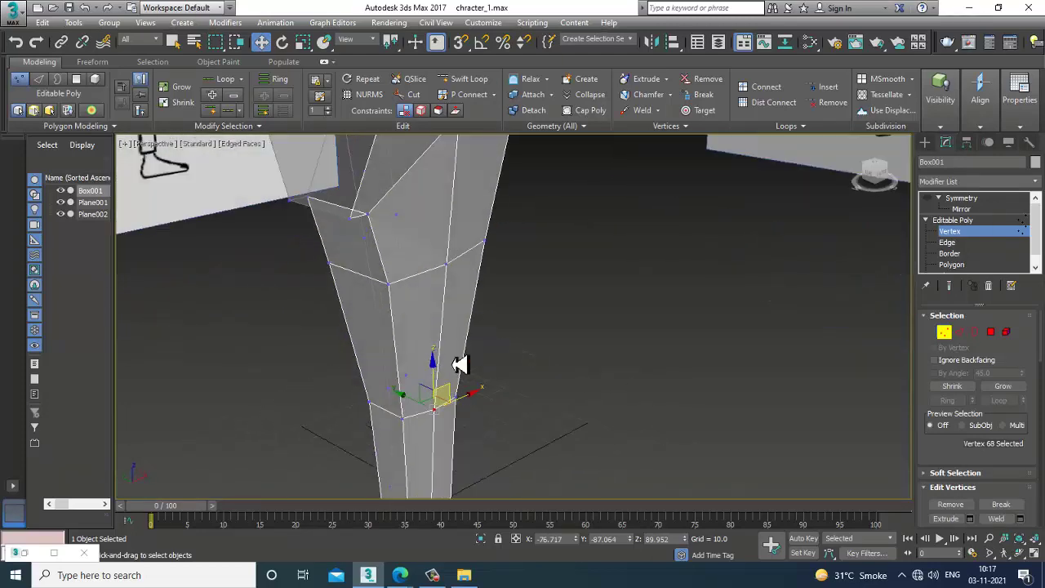
# Move the new loop's front shin vertex slightly forward along Y to round the lower leg
pyautogui.press('z')
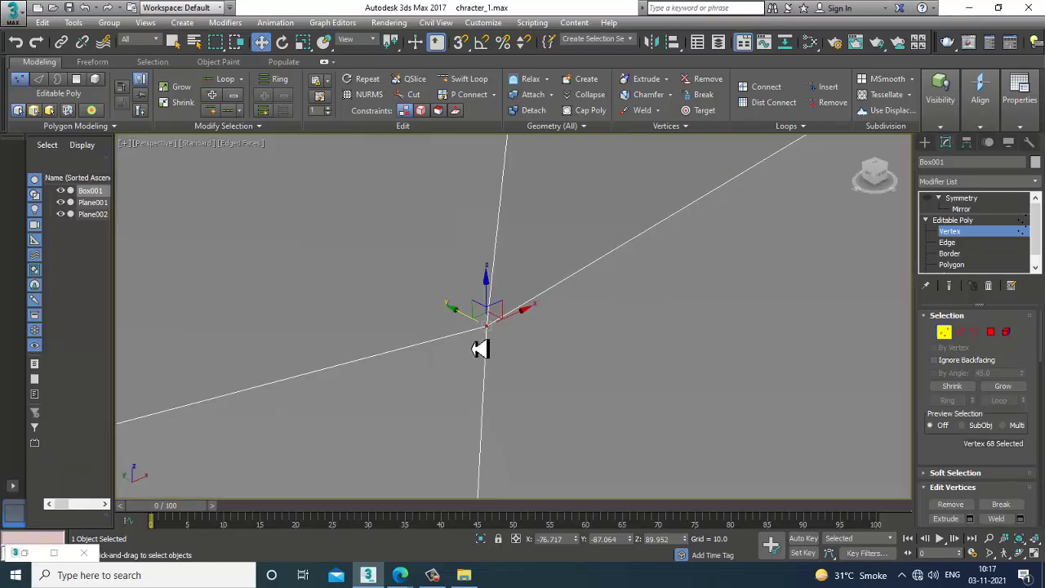
pyautogui.scroll(-12, 480, 348)
pyautogui.scroll(4, 483, 329)
pyautogui.moveTo(483, 422); pyautogui.dragTo(482, 341, button='middle')
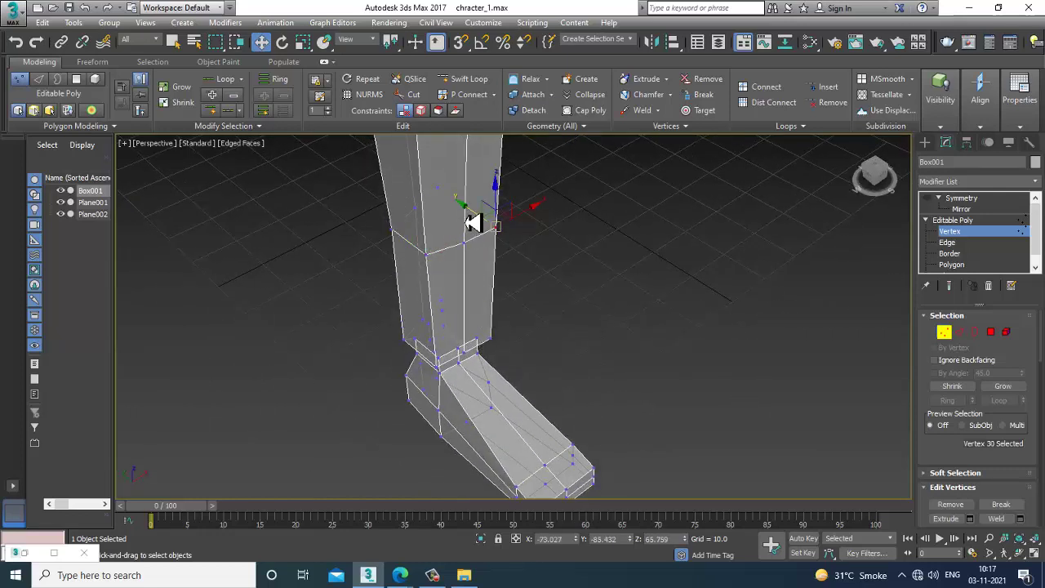
pyautogui.scroll(-5, 473, 216)
pyautogui.moveTo(488, 238); pyautogui.dragTo(500, 390, button='middle')
pyautogui.scroll(-5, 631, 334)
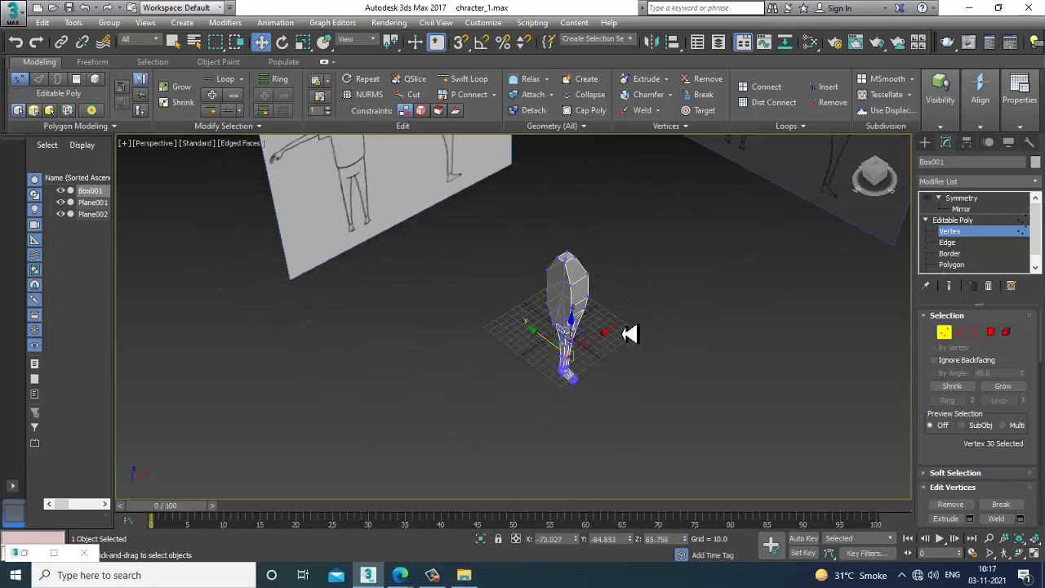
# Turn the Symmetry modifier back on to display the full mirrored body
pyautogui.keyDown('alt'); pyautogui.moveTo(711, 333); pyautogui.dragTo(645, 300, button='middle'); pyautogui.keyUp('alt')
pyautogui.moveTo(0, 0); pyautogui.dragTo(0, 0)
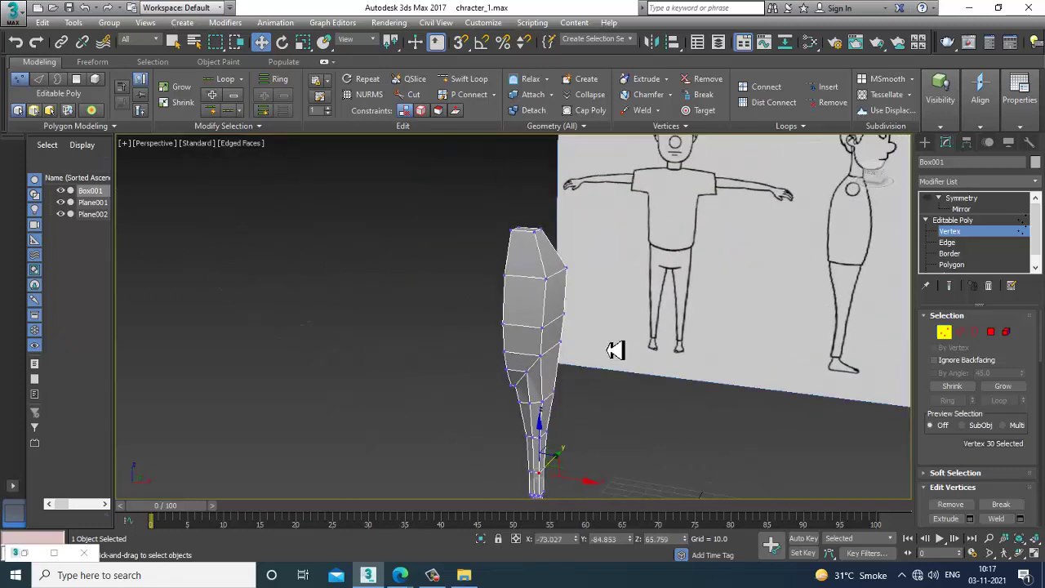
pyautogui.click(926, 198)
pyautogui.keyDown('alt'); pyautogui.moveTo(647, 304); pyautogui.dragTo(617, 324, button='middle'); pyautogui.keyUp('alt')
pyautogui.scroll(-5, 592, 350)
pyautogui.scroll(4, 562, 357)
# Examine the full mirrored body against the front and side blueprints and from several perspective angles
pyautogui.hotkey('alt', 'w')
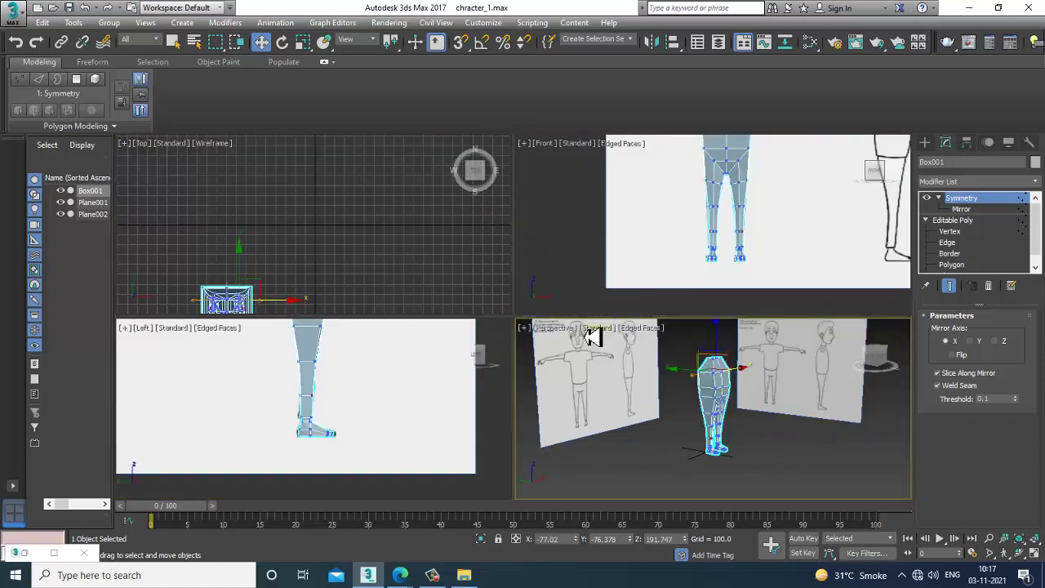
pyautogui.hotkey('alt', 'w')
pyautogui.scroll(-5, 382, 409)
pyautogui.moveTo(392, 389); pyautogui.dragTo(393, 401, button='middle')
pyautogui.hotkey('alt', 'w')
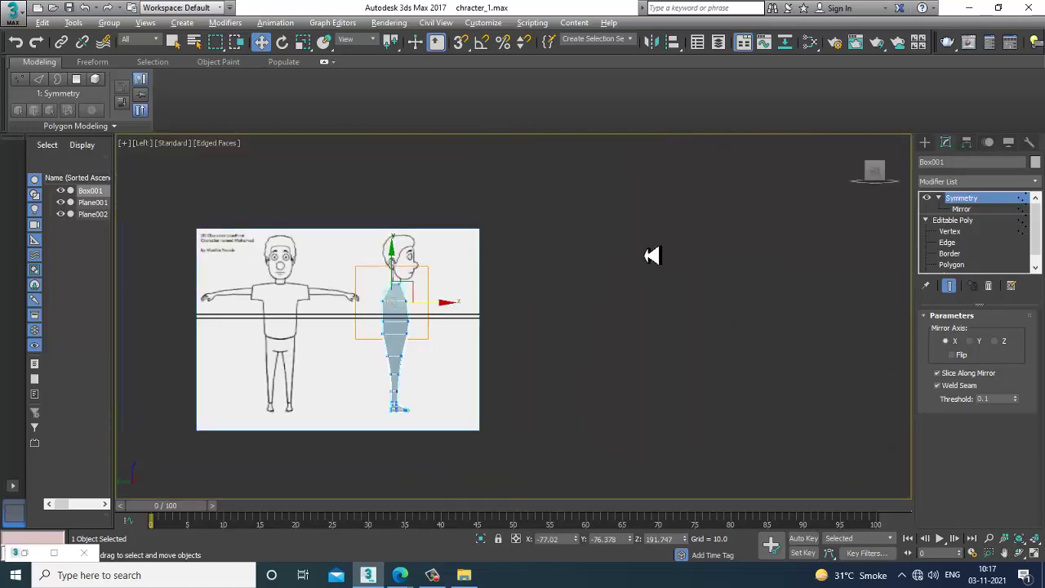
pyautogui.moveTo(745, 212); pyautogui.dragTo(667, 203, button='middle')
pyautogui.hotkey('alt', 'w')
pyautogui.hotkey('alt', 'w')
pyautogui.middleClick(748, 408)
pyautogui.hotkey('alt', 'w')
pyautogui.keyDown('alt'); pyautogui.moveTo(693, 382); pyautogui.dragTo(540, 349, button='middle'); pyautogui.keyUp('alt')
pyautogui.scroll(3, 531, 343)
pyautogui.scroll(-3, 532, 343)
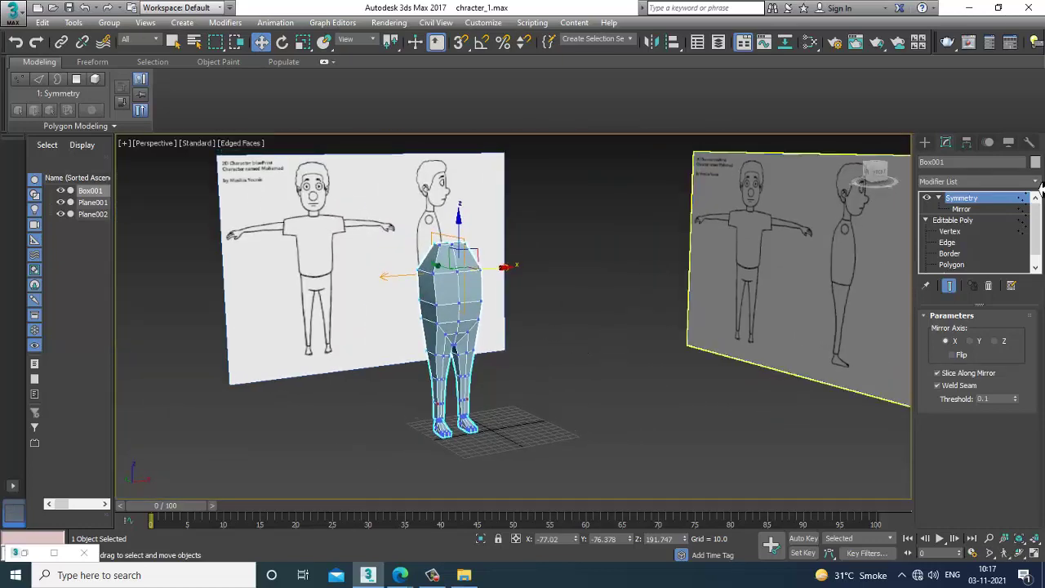
# Turn off the Symmetry modifier again to display only the modeled half of the body
pyautogui.click(724, 267)
pyautogui.click(469, 306)
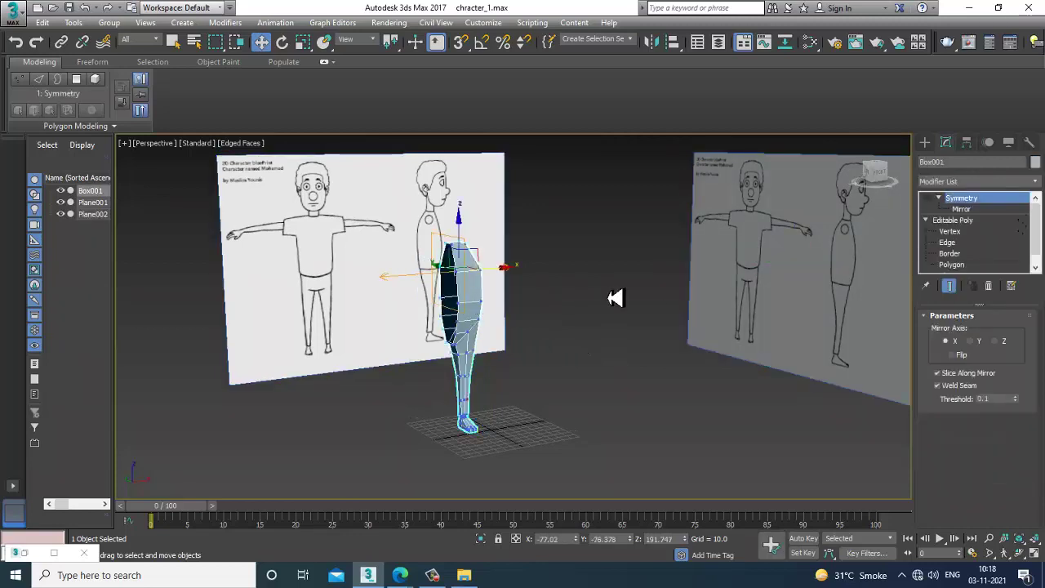